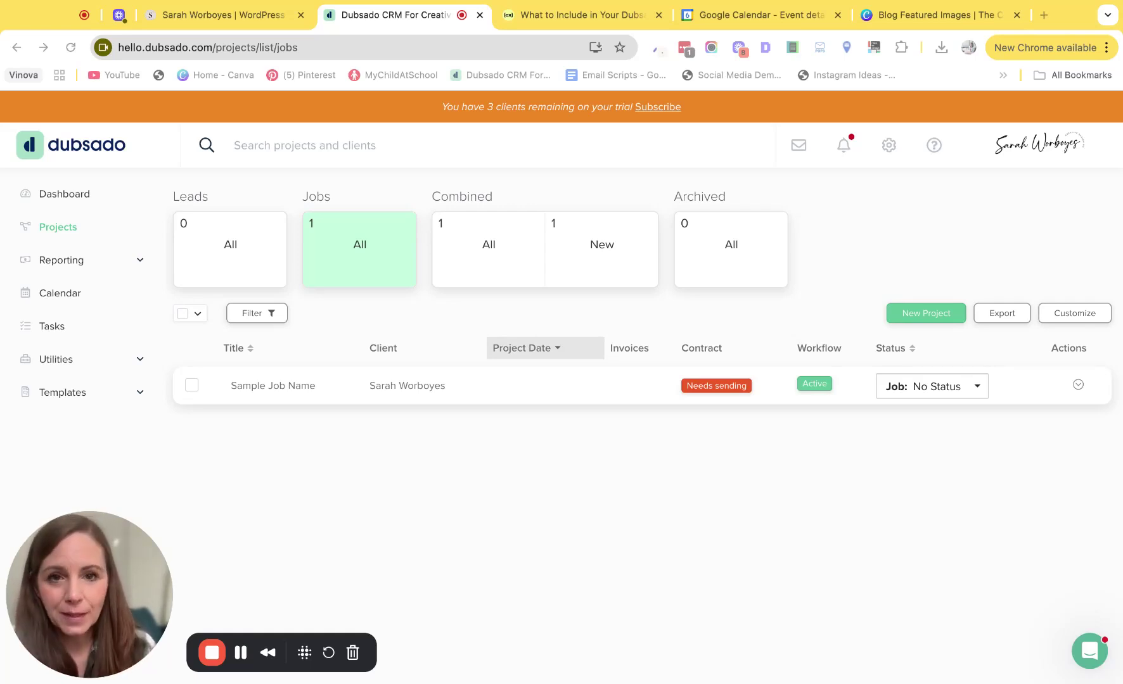
- Go to the form templates and browse the template library filtered to the Contract form type
click(77, 395)
click(81, 465)
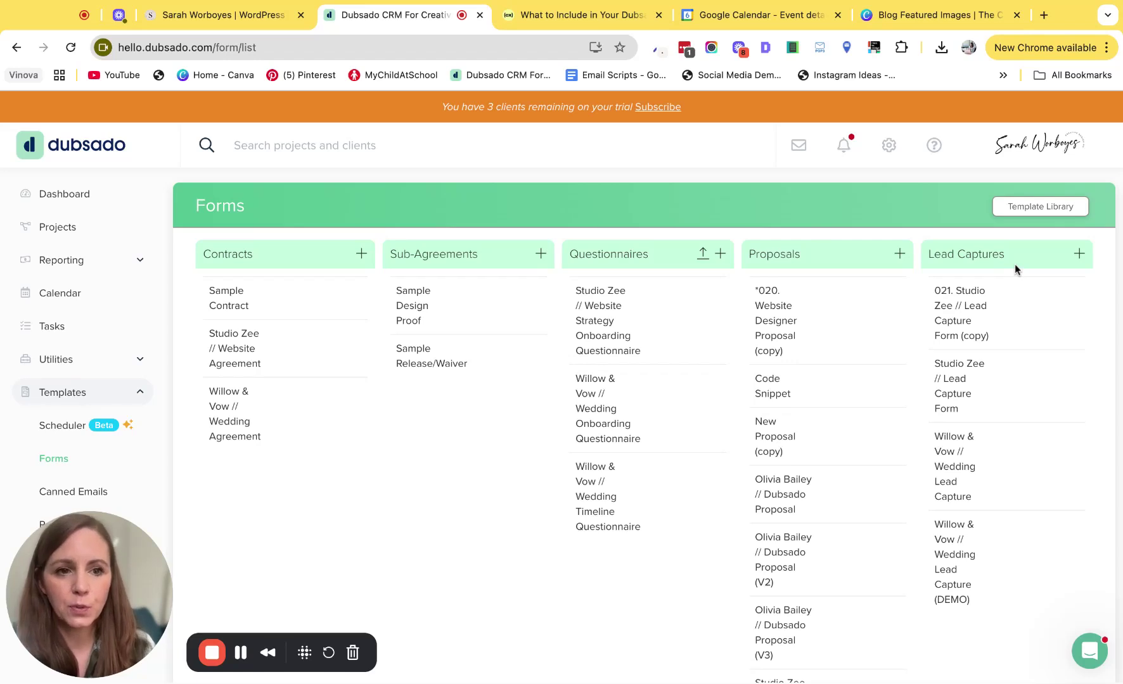
click(1022, 210)
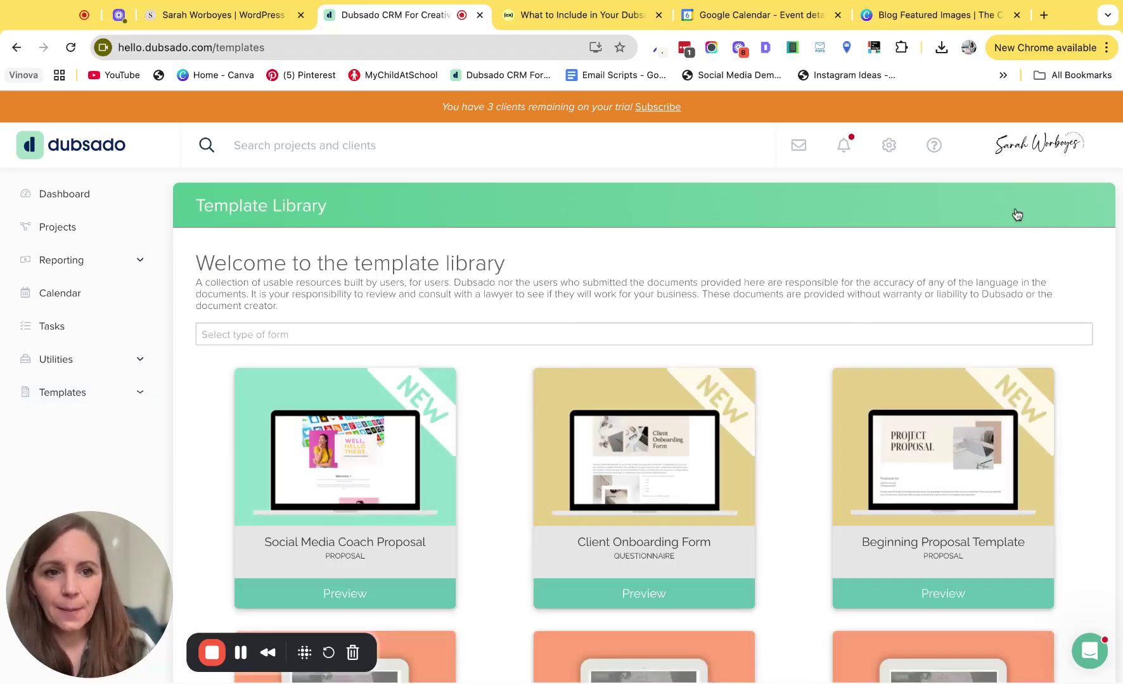
click(294, 334)
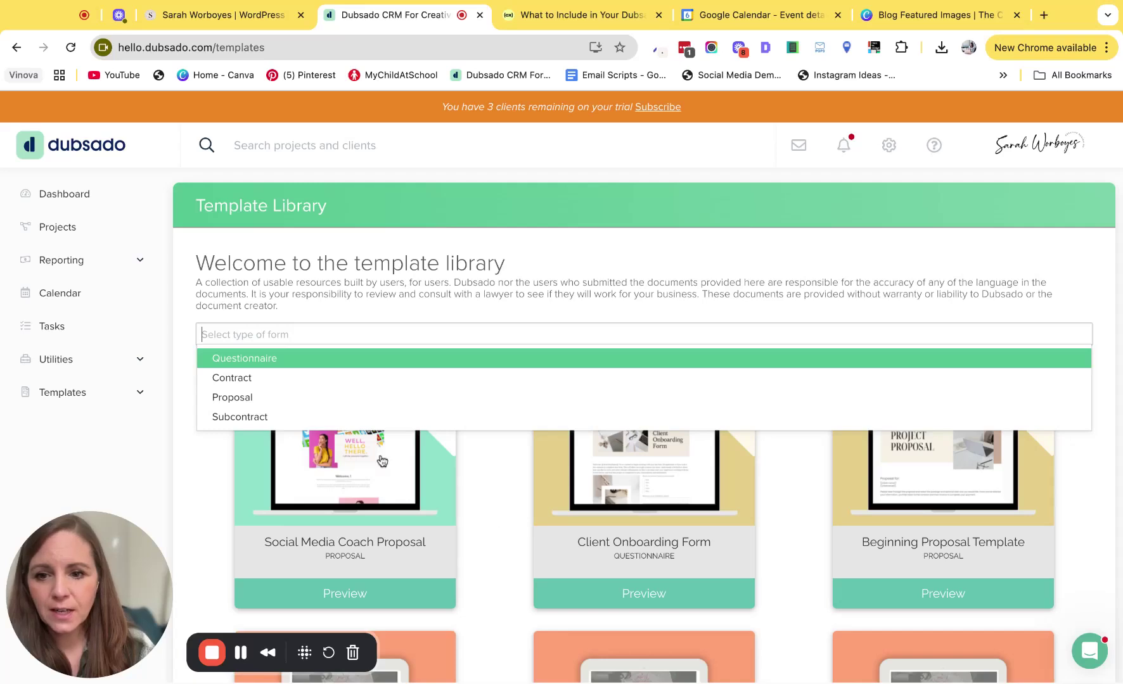
click(300, 378)
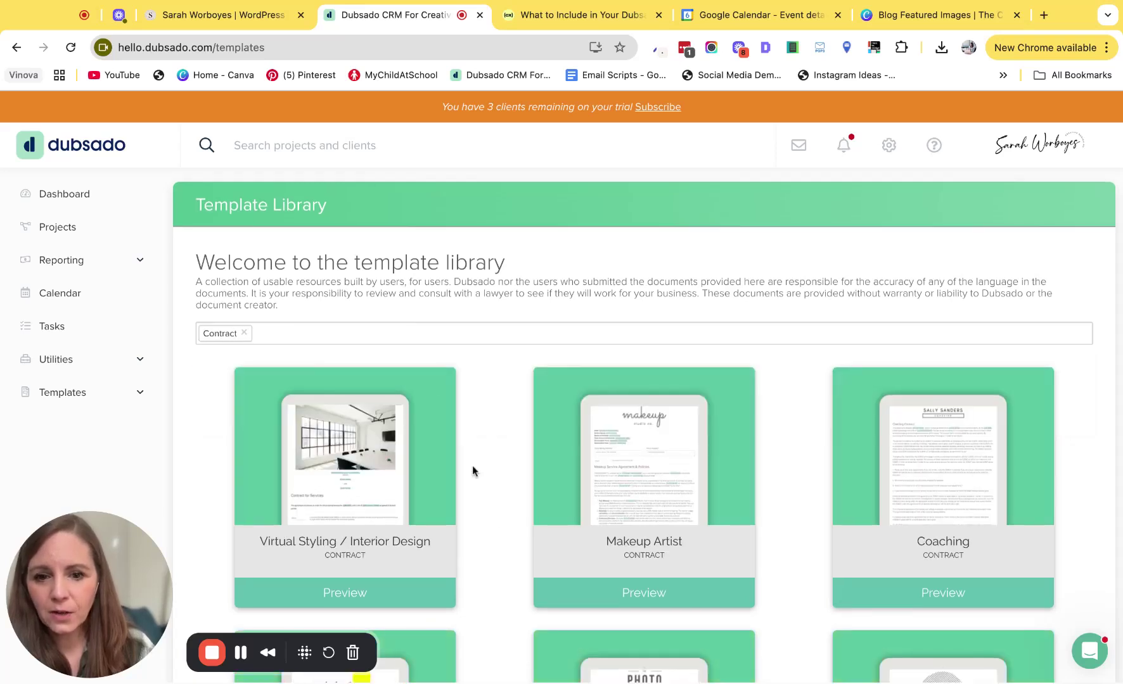
scroll(472, 465, down, 2)
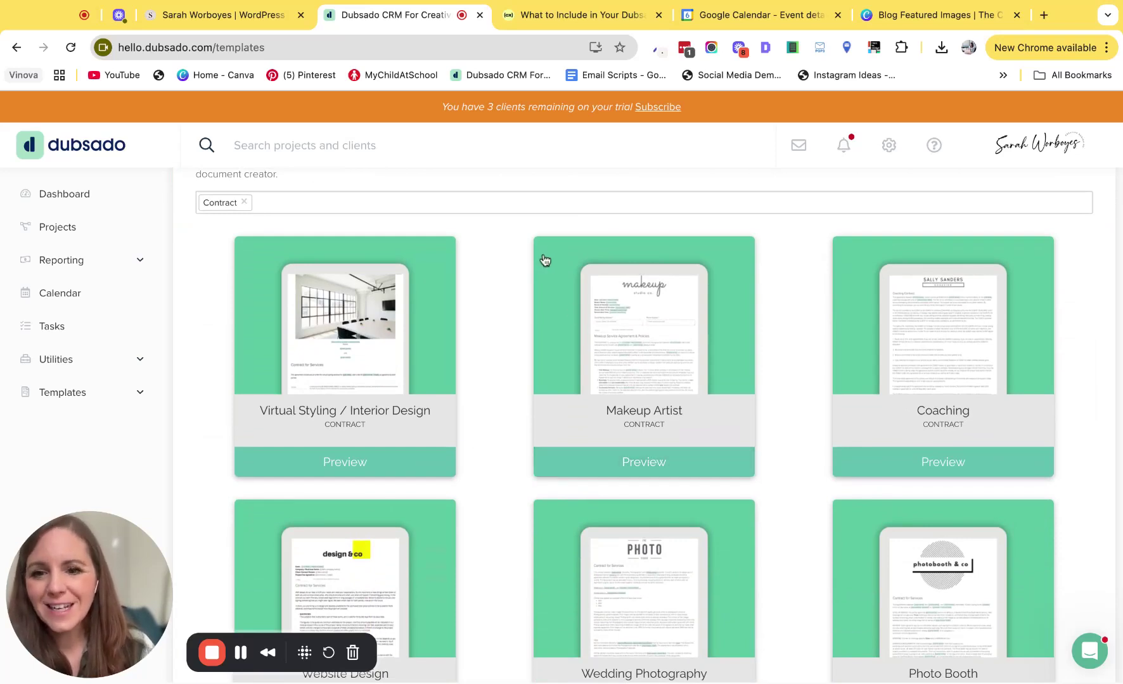
- Return to the Forms overview and create a new lead capture form
click(85, 396)
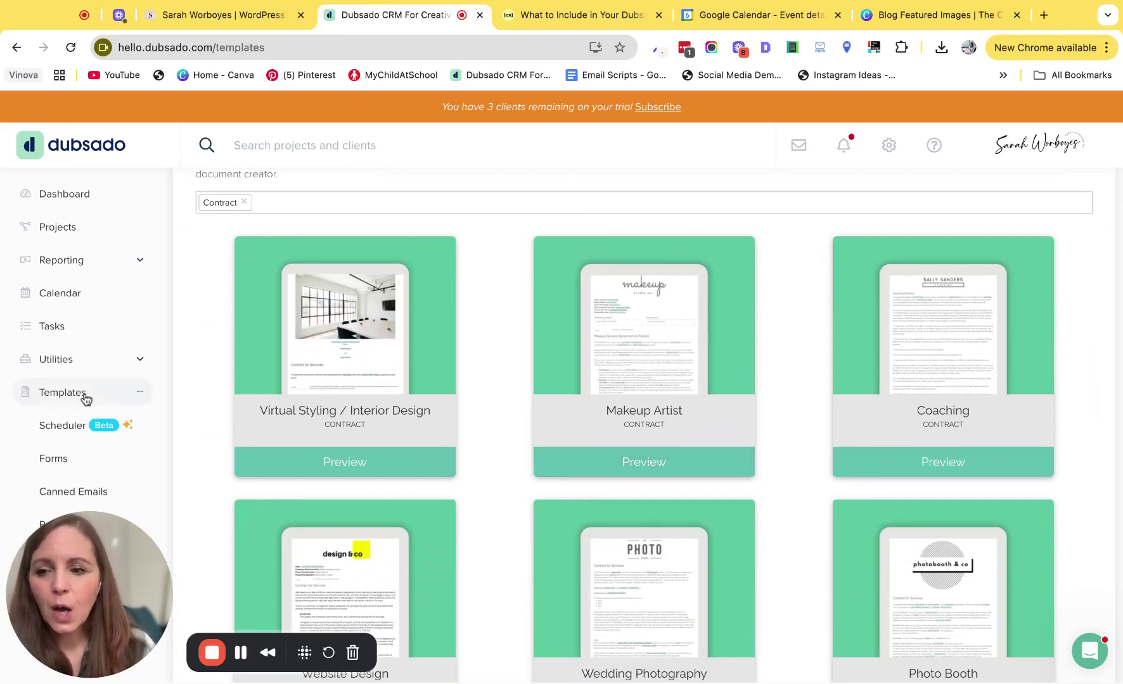
click(69, 464)
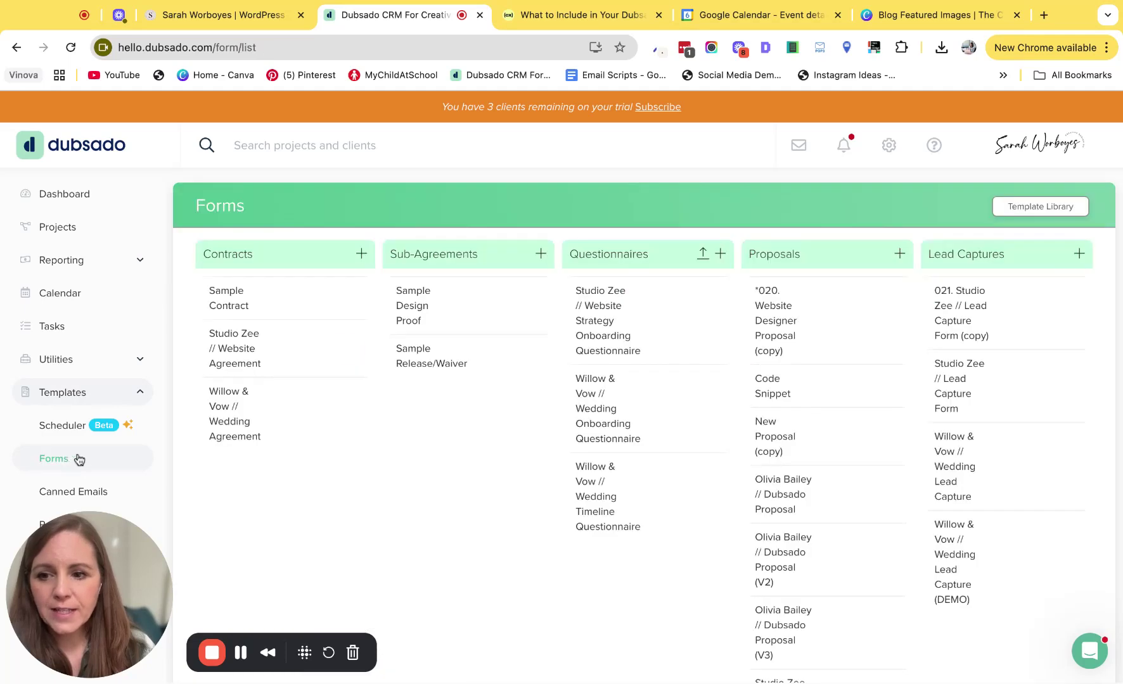
click(1079, 254)
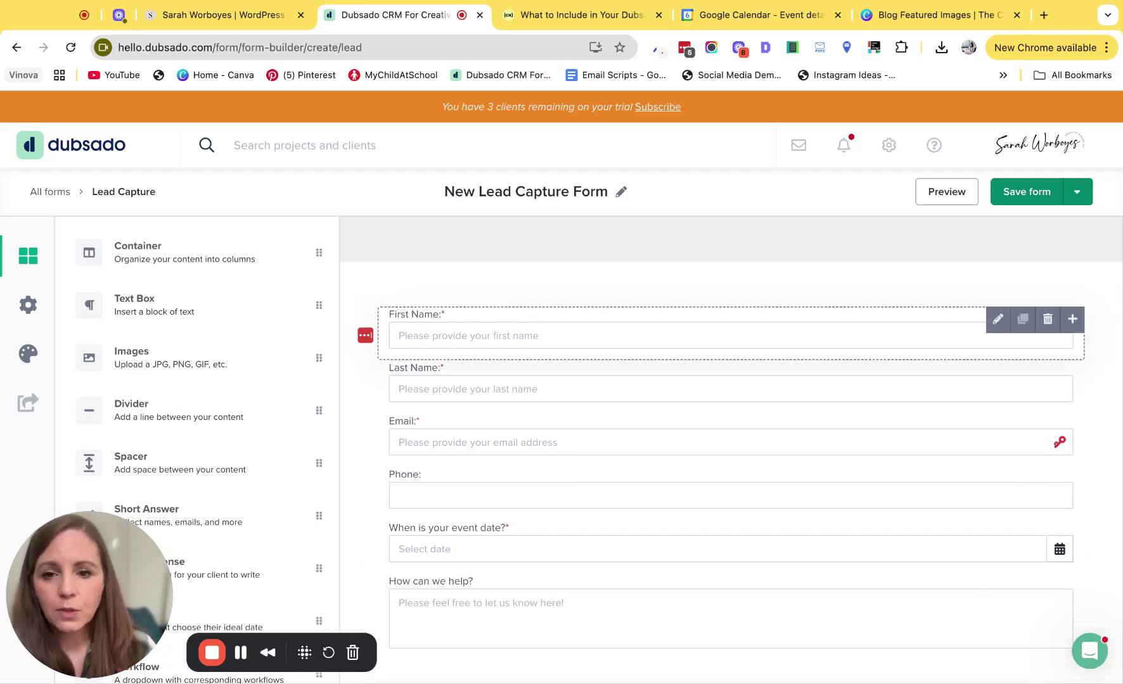
- Add a two-column container below the First Name field and set its container width and content width to 100%
click(1072, 319)
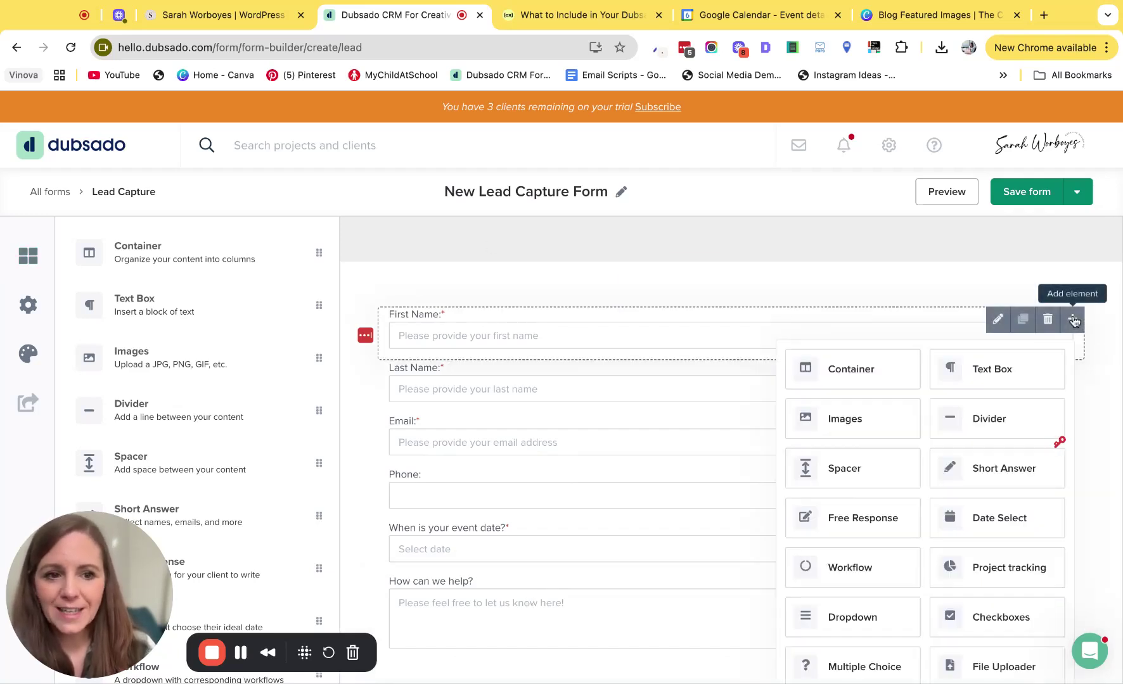
click(836, 368)
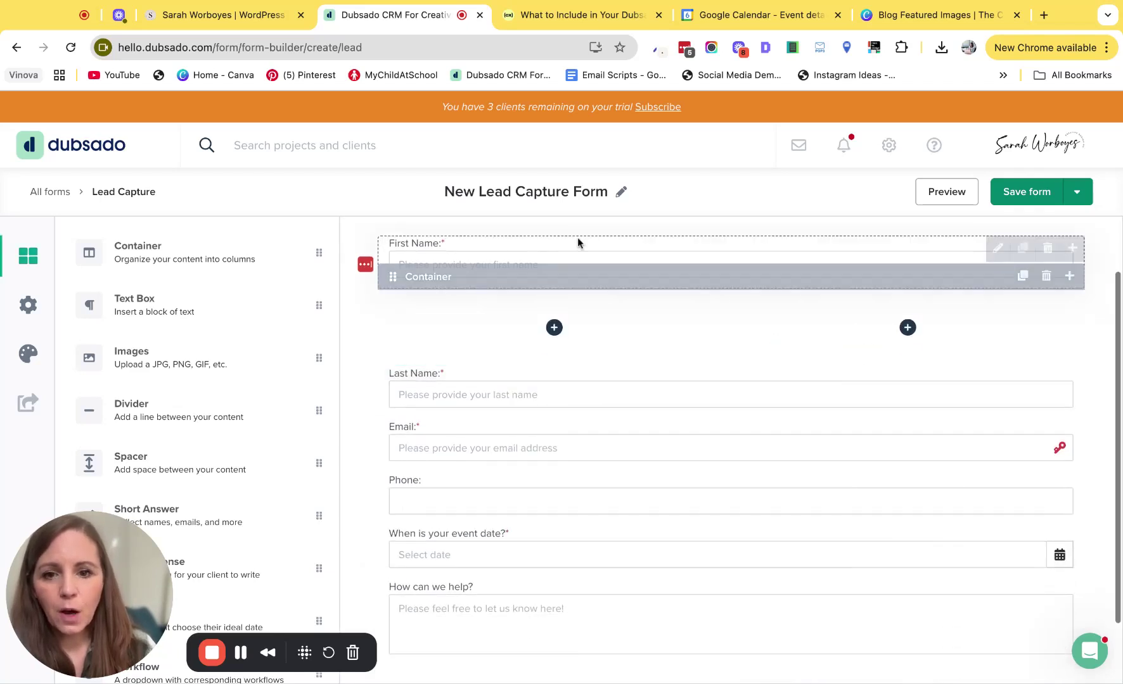
click(483, 348)
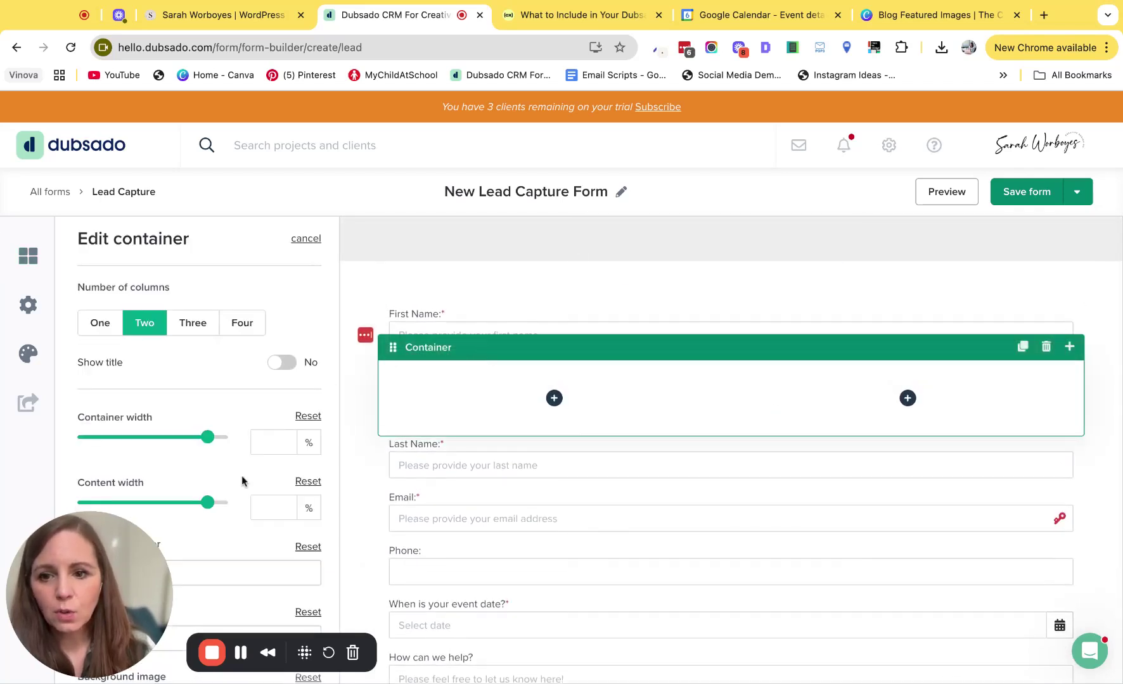
click(257, 443)
double_click(257, 443)
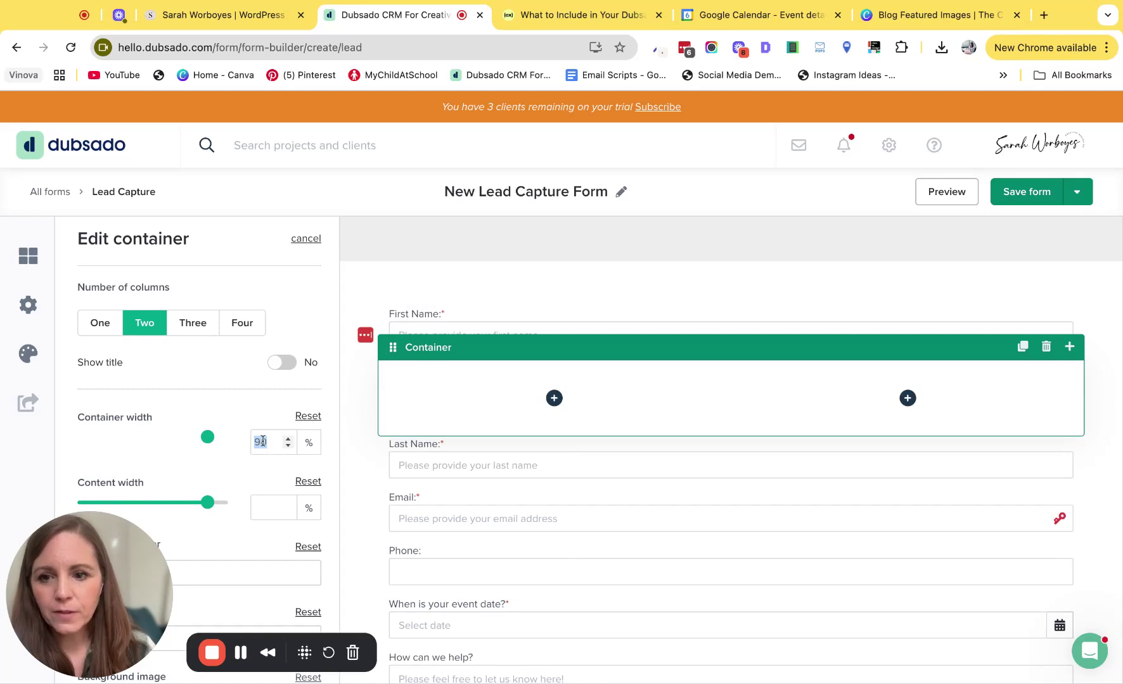
text(100)
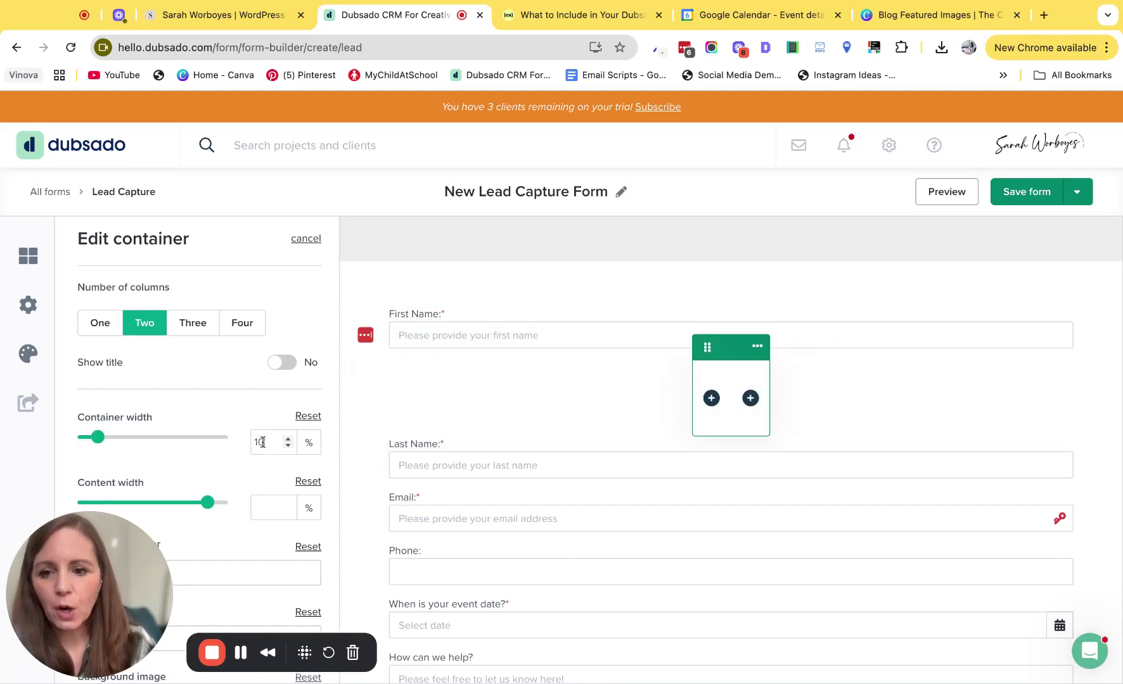
double_click(272, 510)
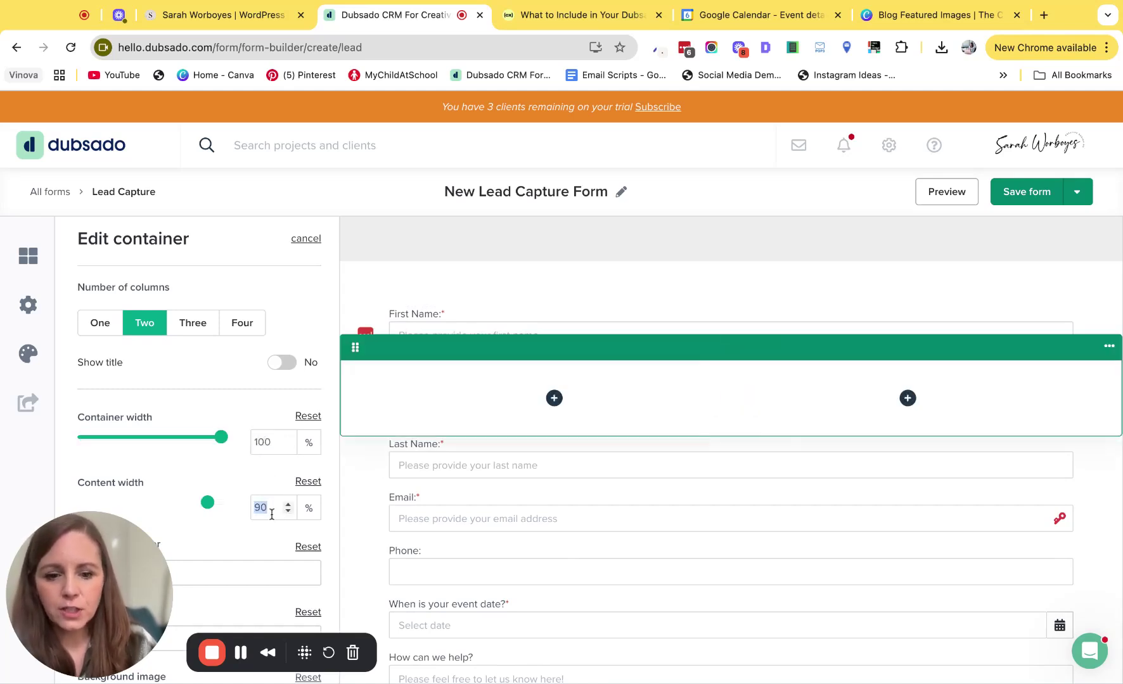
text(1)
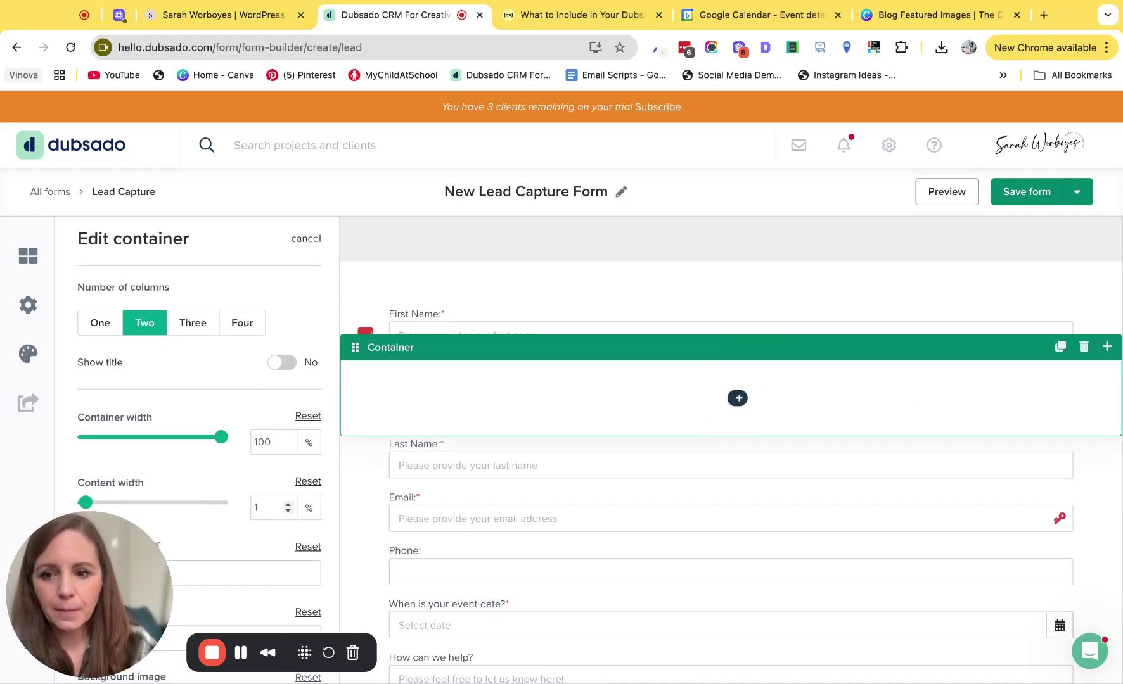
text(00)
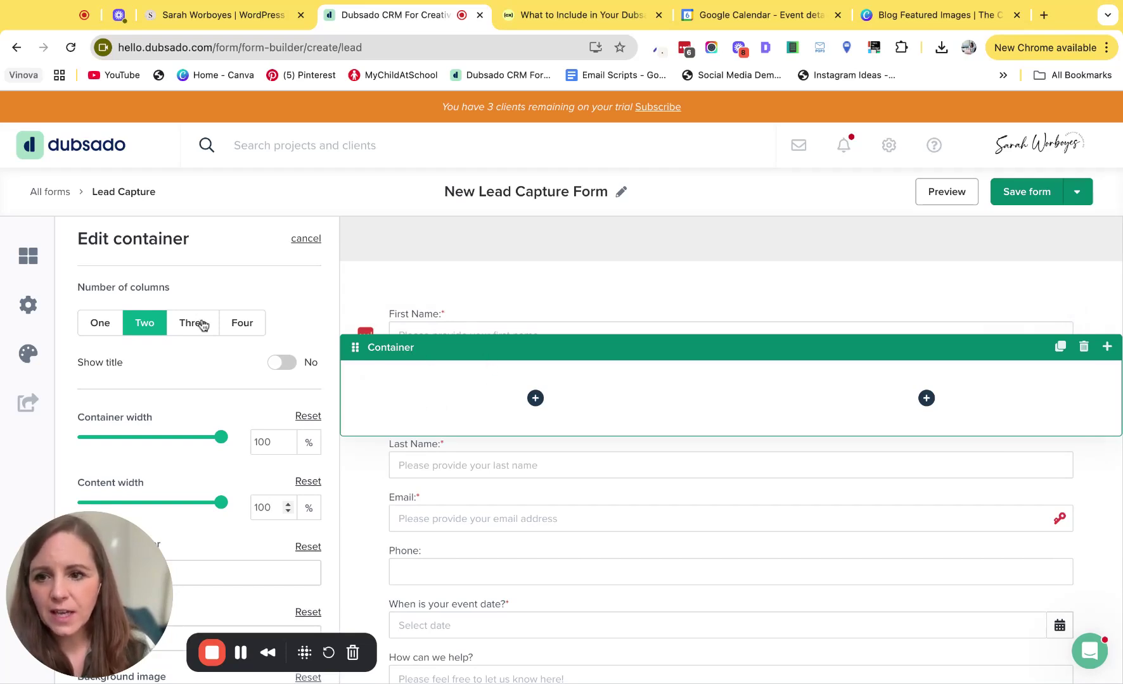
click(96, 323)
click(144, 323)
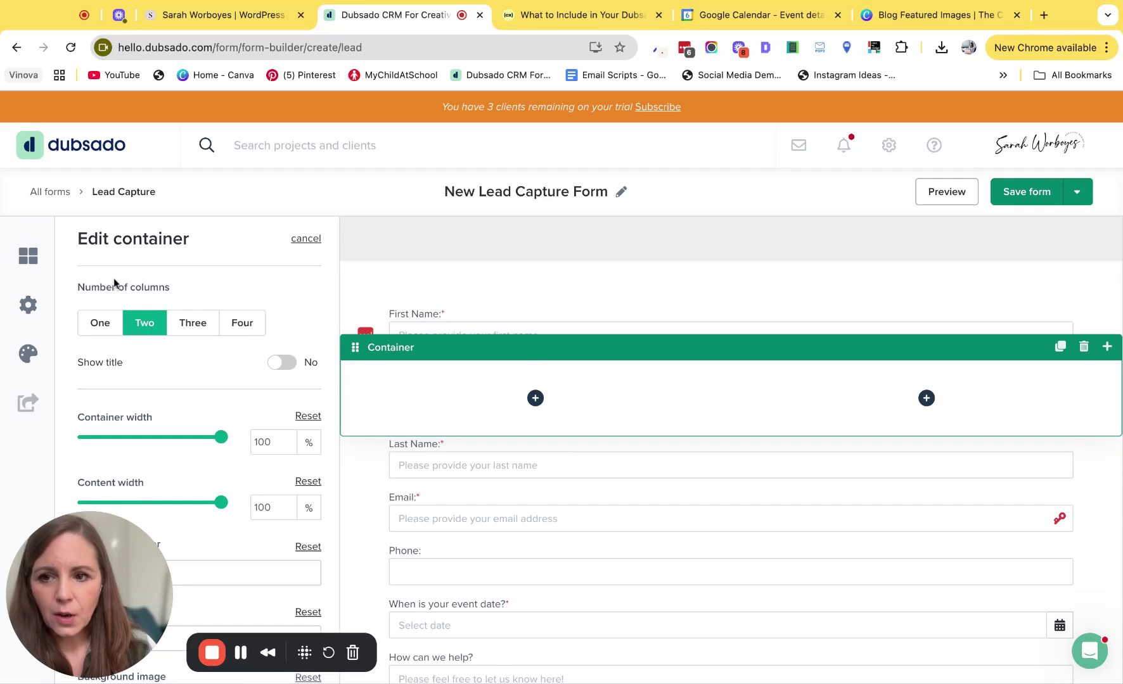
- Move the First Name and Last Name fields side by side into the container and check each one's field mapping
drag(456, 313, 806, 333)
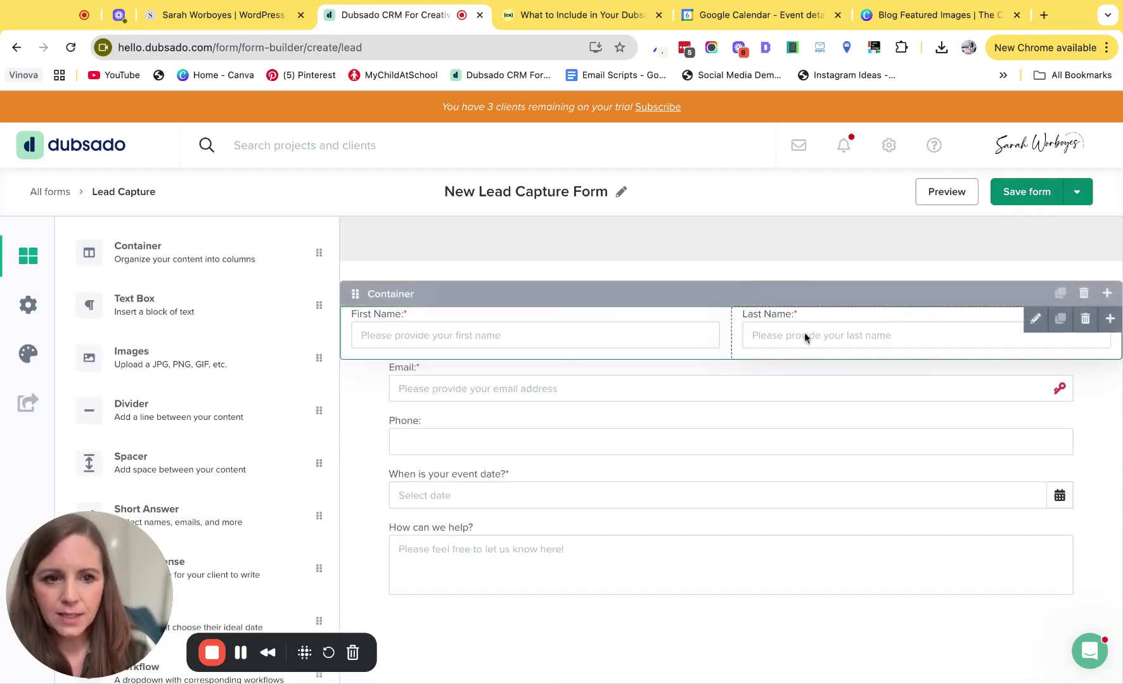
click(395, 320)
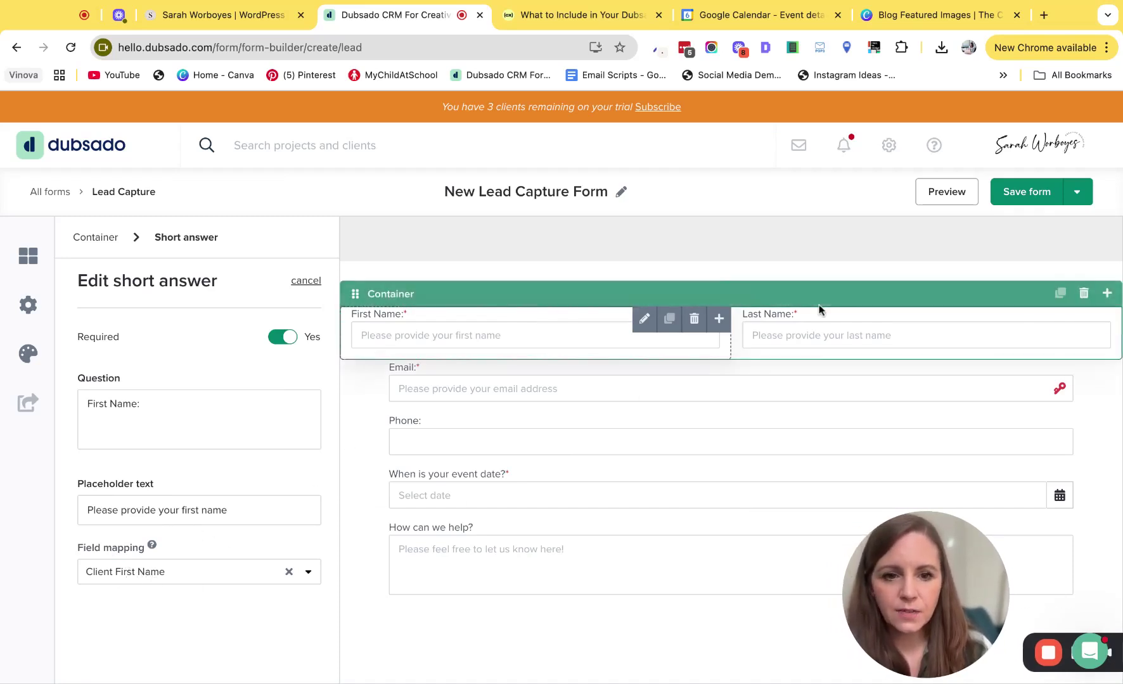
click(802, 331)
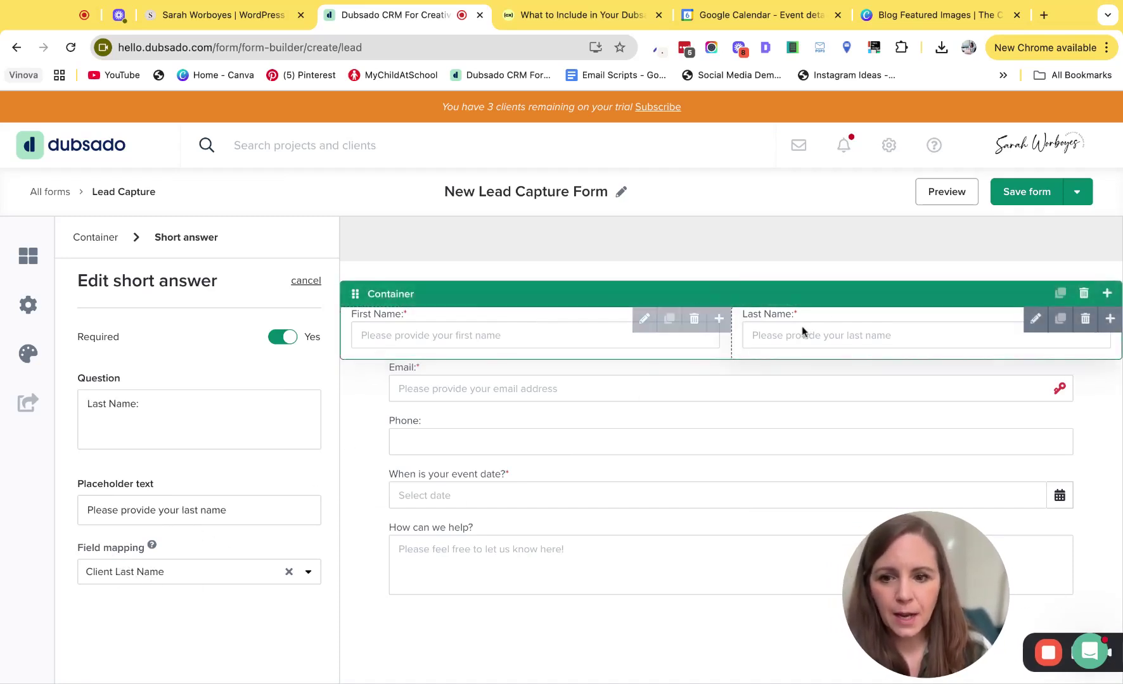
- Add a two-column container below the name fields with 100% container and content width, and move Email and Phone into its columns
click(1106, 293)
click(1105, 295)
click(882, 336)
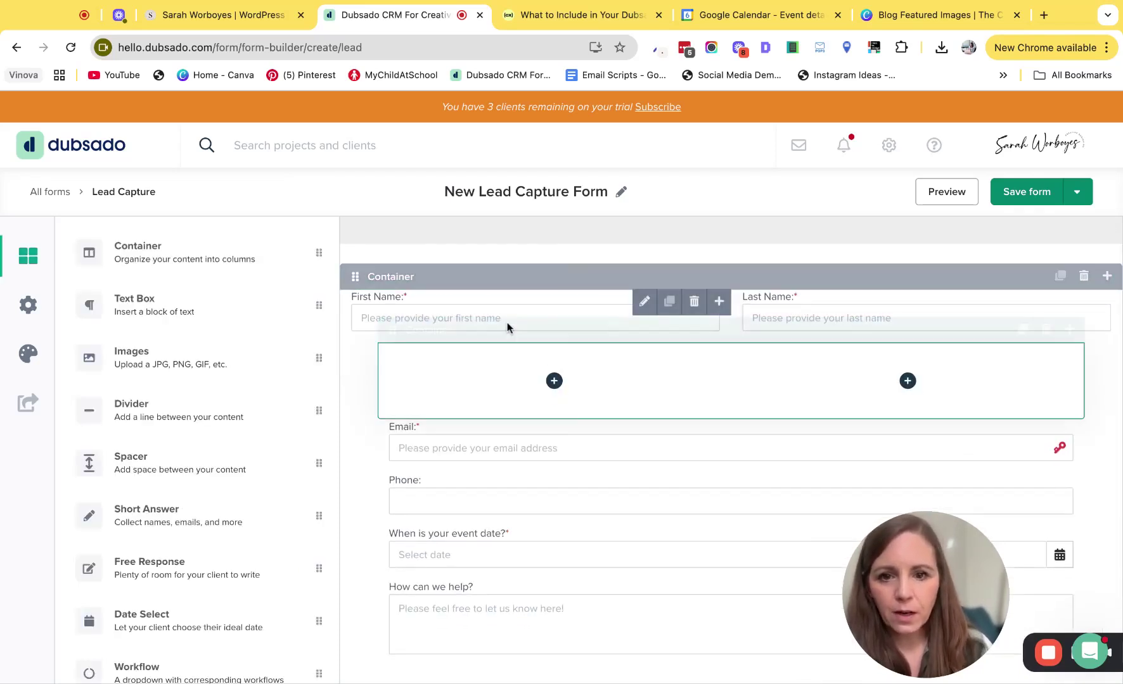
click(515, 333)
click(274, 446)
double_click(273, 445)
text(100)
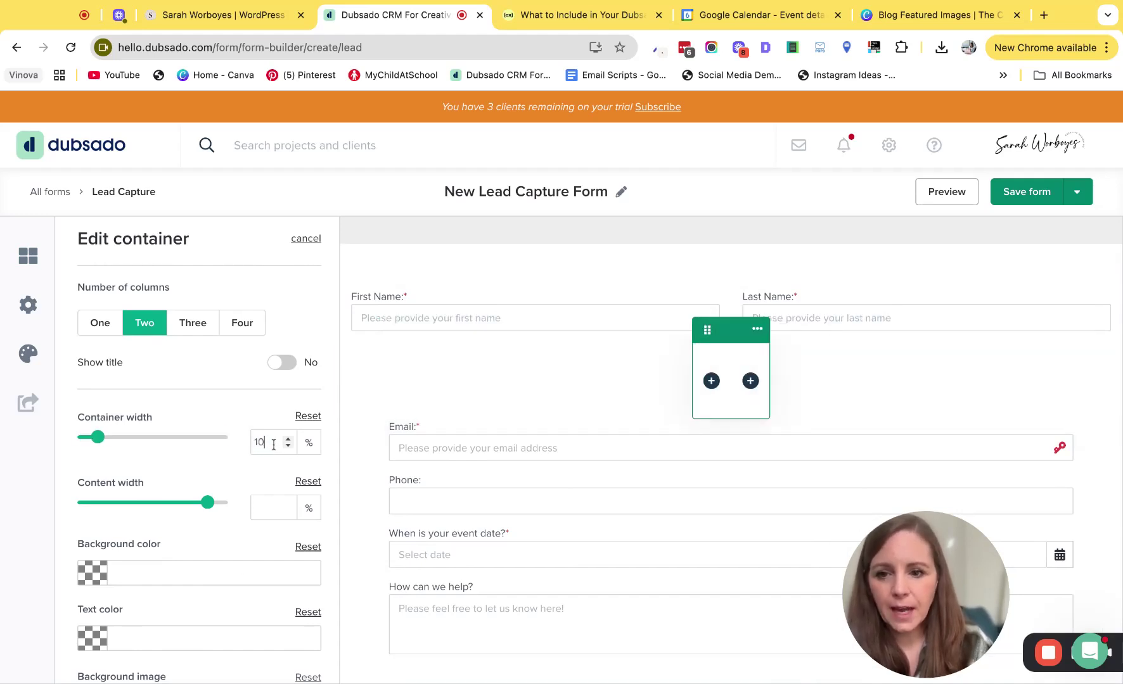
click(266, 507)
double_click(263, 507)
text(100)
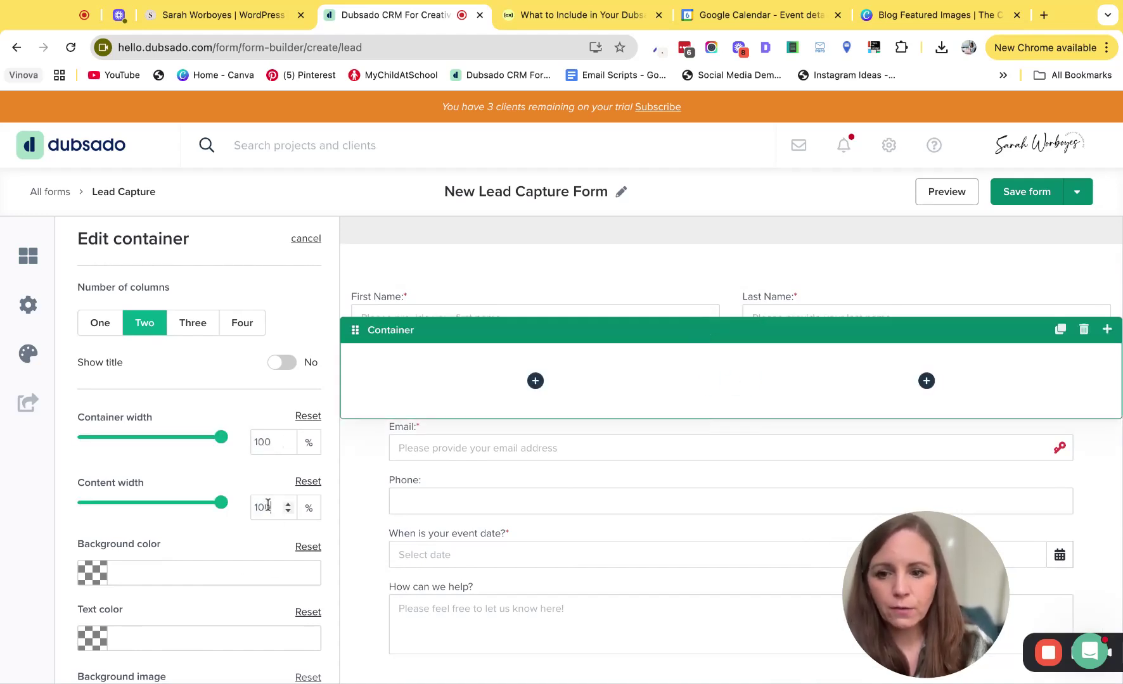
drag(418, 441, 494, 377)
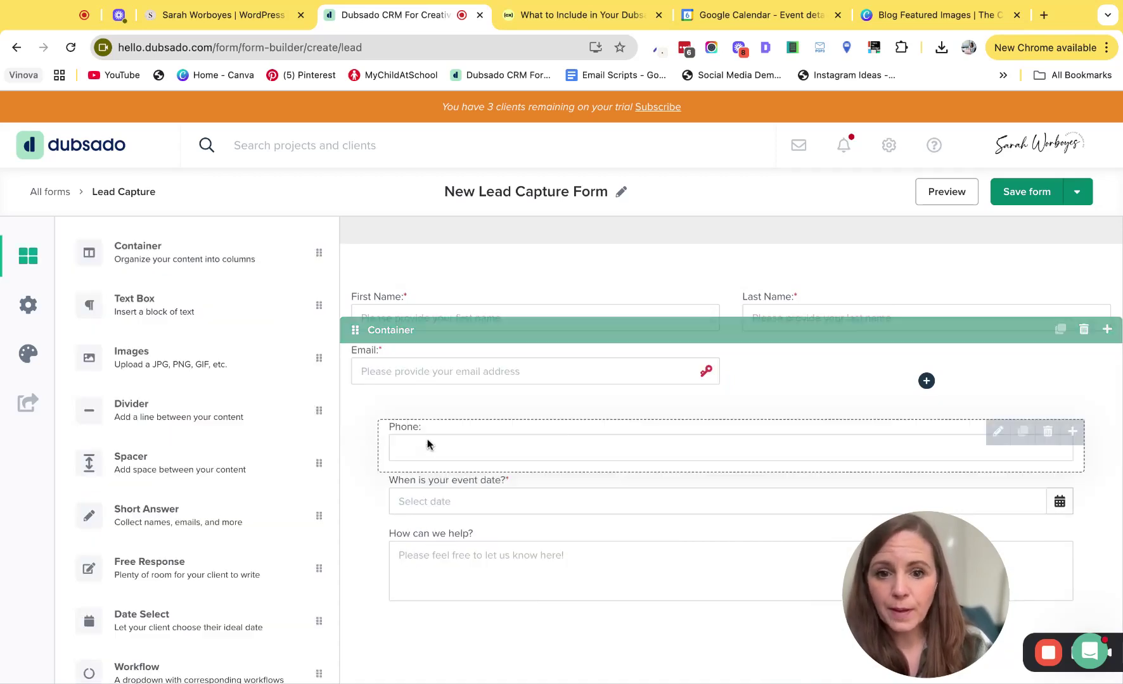
drag(507, 437, 510, 438)
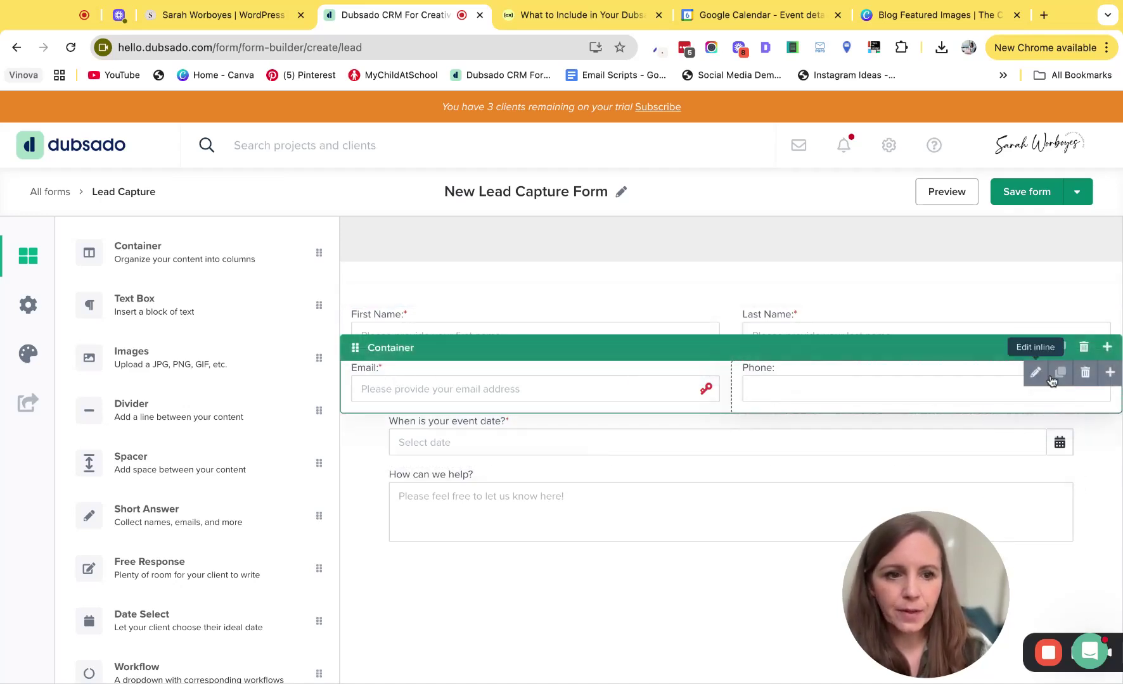
- Add another container below Email and Phone with 100% container and content width, and move the event date question into its first column
click(1107, 348)
click(477, 400)
double_click(260, 440)
text(100)
double_click(262, 506)
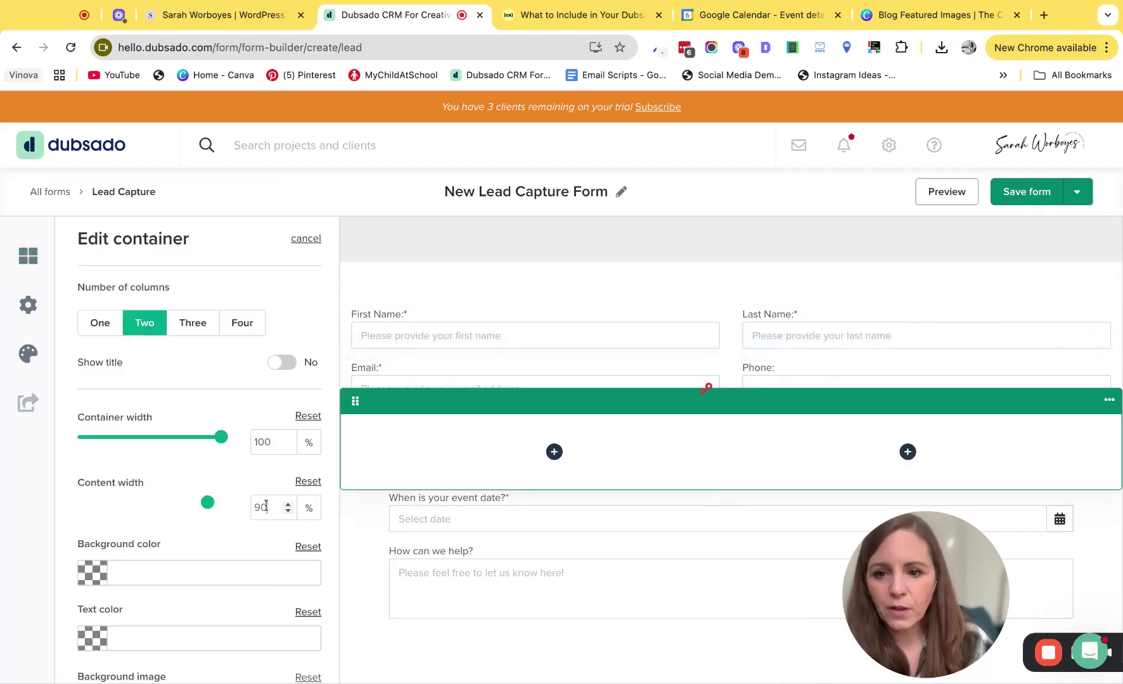
text(100)
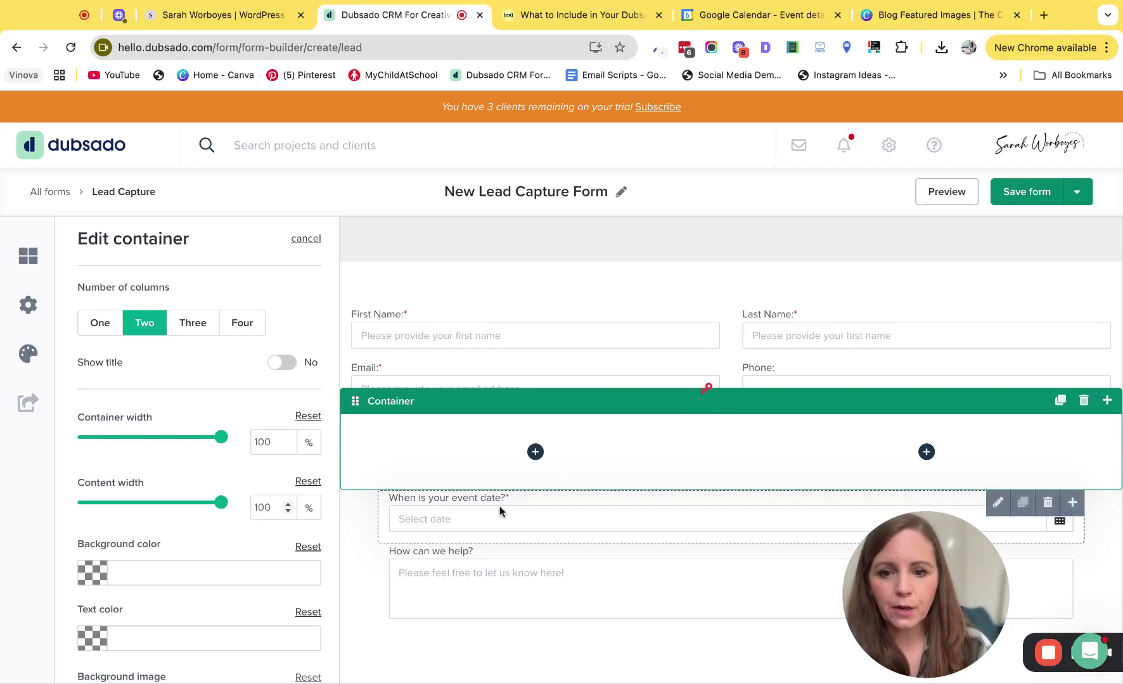
drag(500, 511, 441, 426)
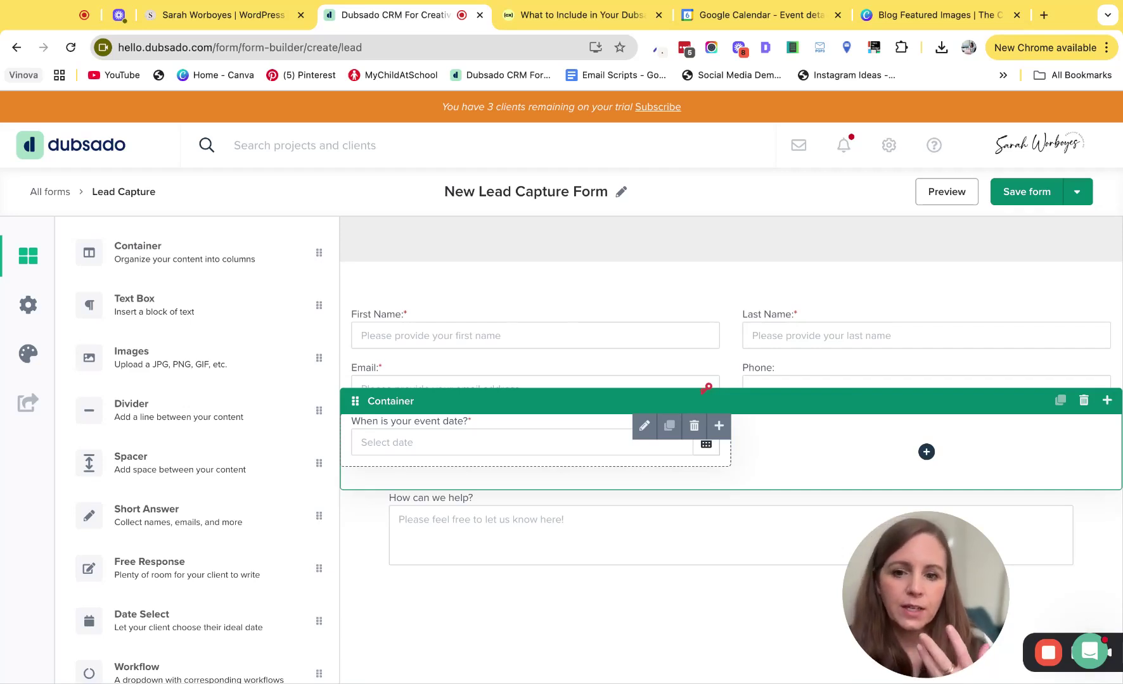
- Try mapping the event date question to Project Start Date and return its field mapping to Project Date
click(416, 425)
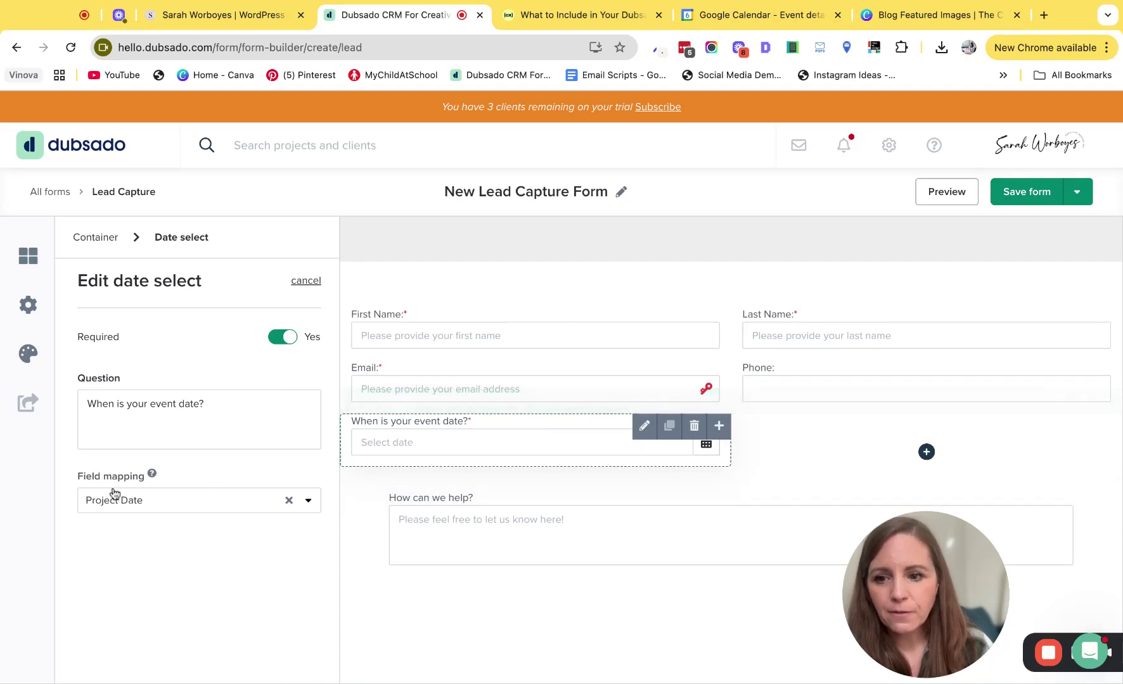
click(308, 502)
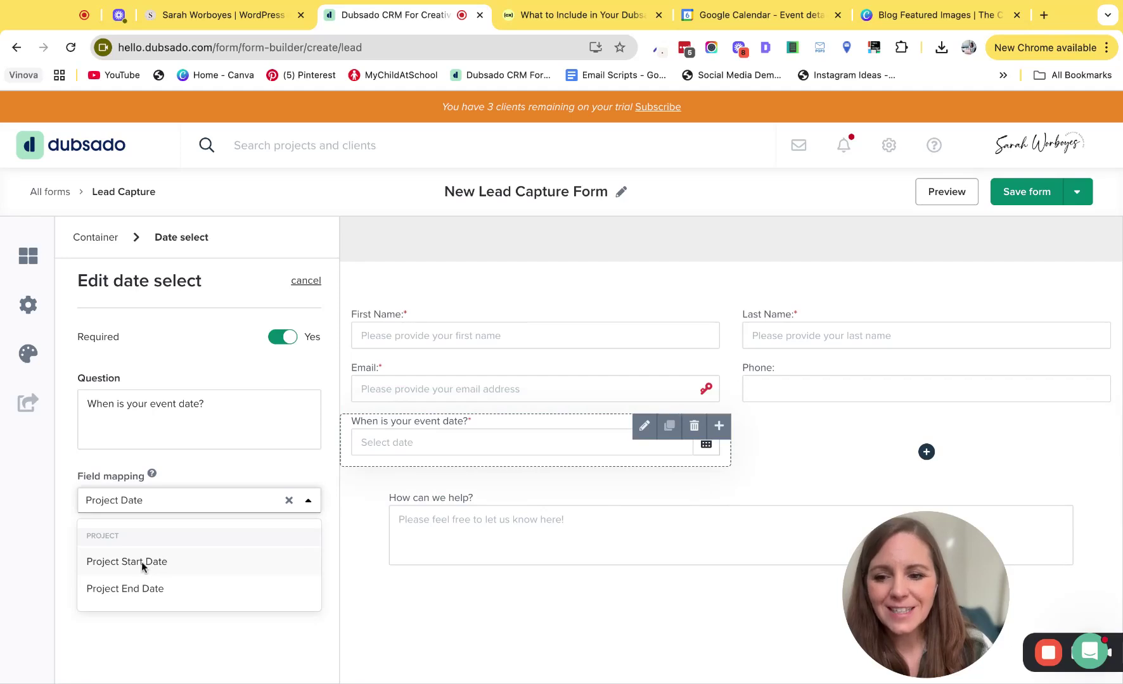
click(124, 563)
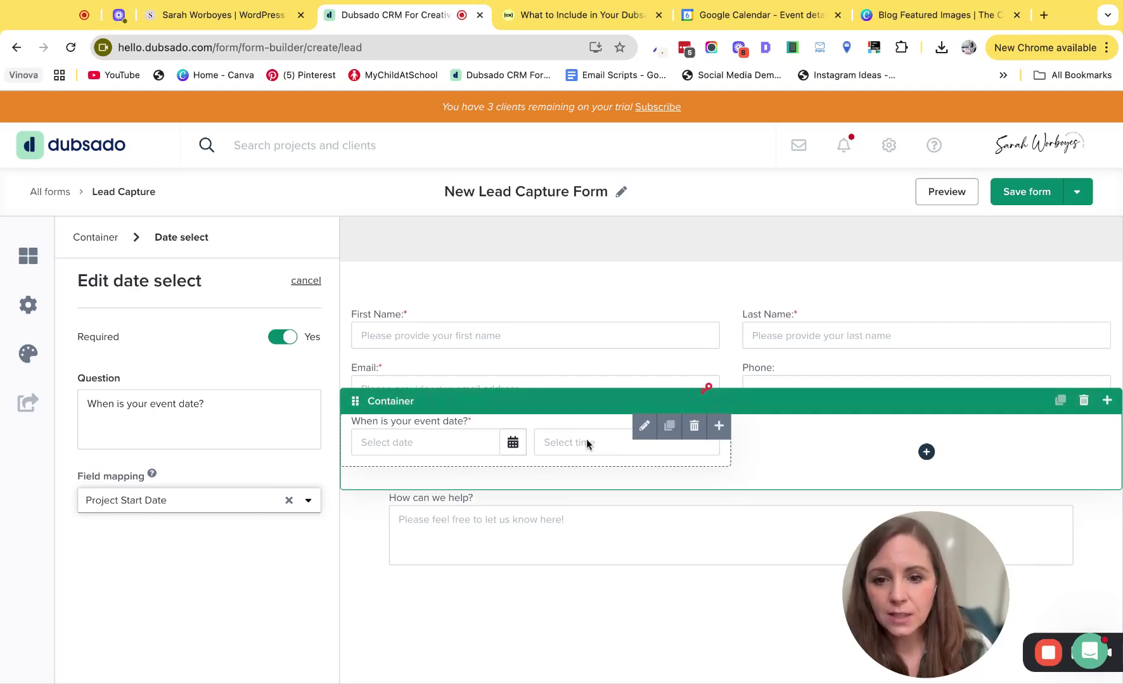
click(309, 501)
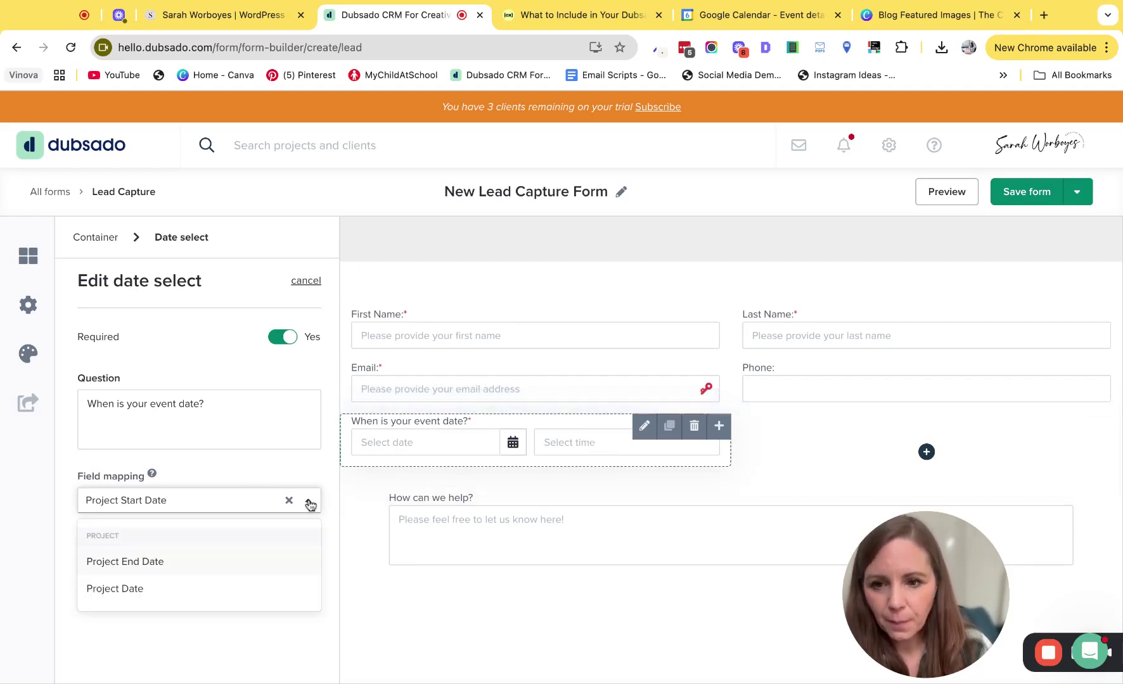
click(160, 588)
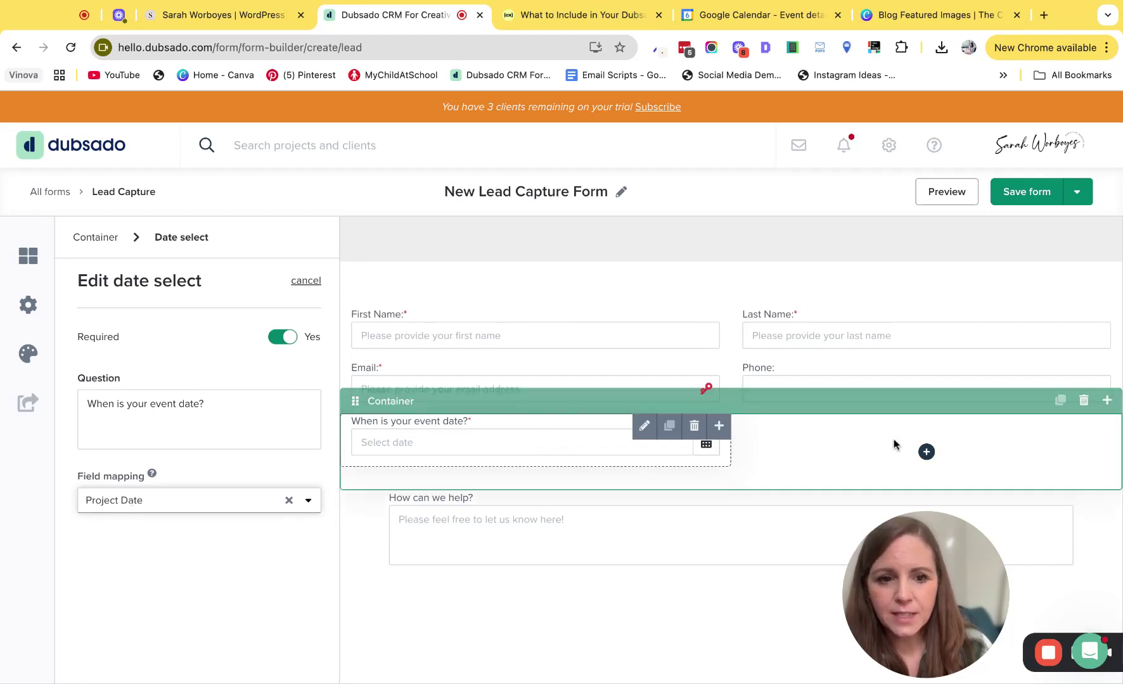
- Add a Workflow element to the empty column beside the event date question
click(926, 452)
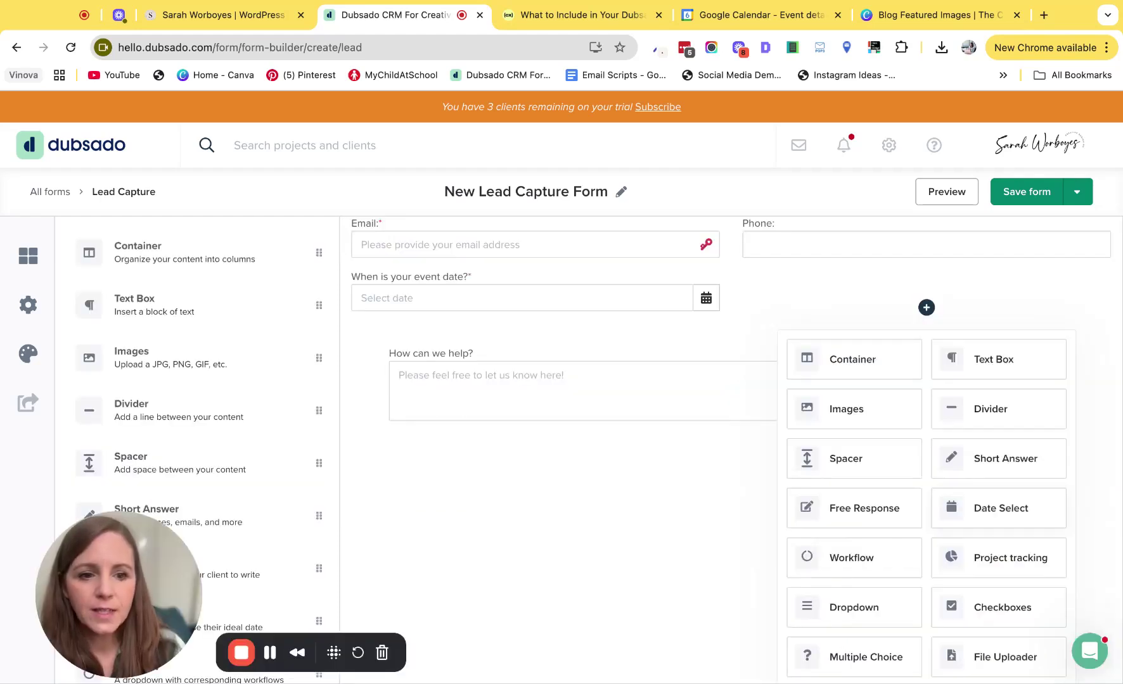
scroll(967, 461, up, 3)
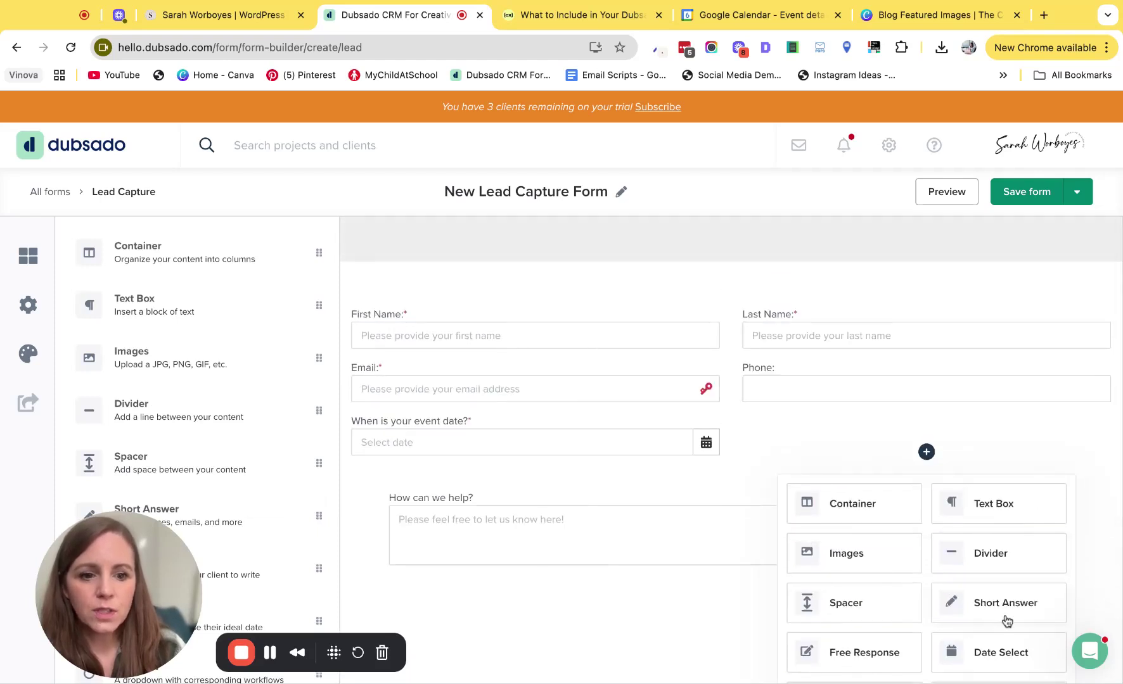
scroll(985, 593, down, 1)
scroll(897, 577, down, 3)
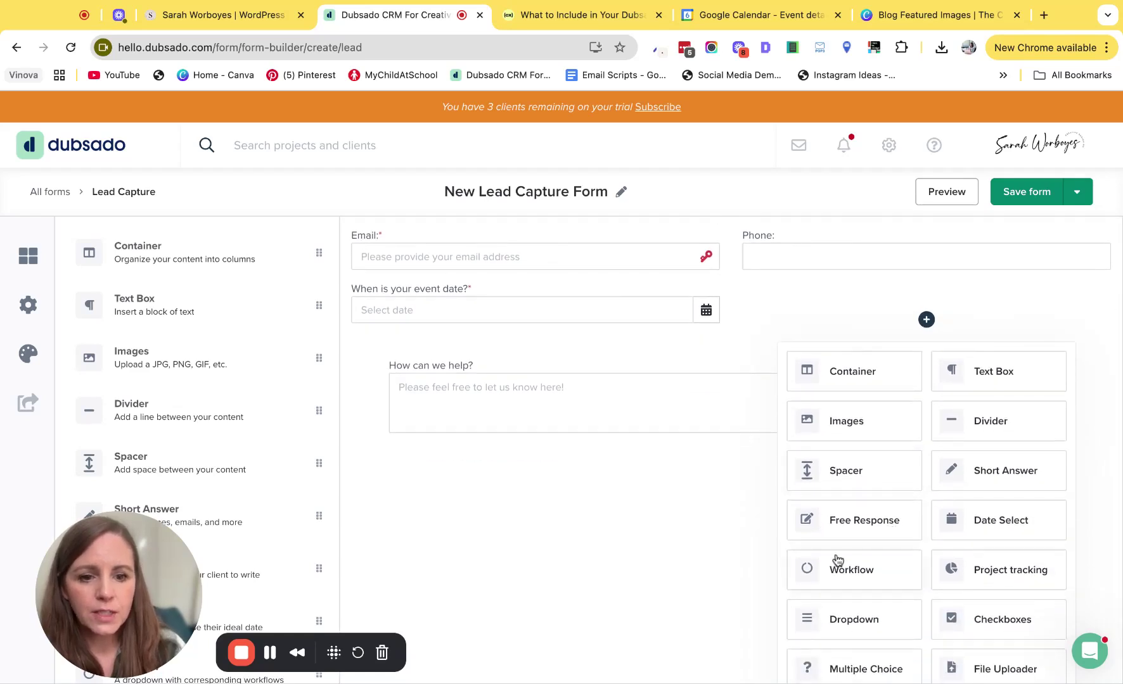
scroll(835, 560, down, 1)
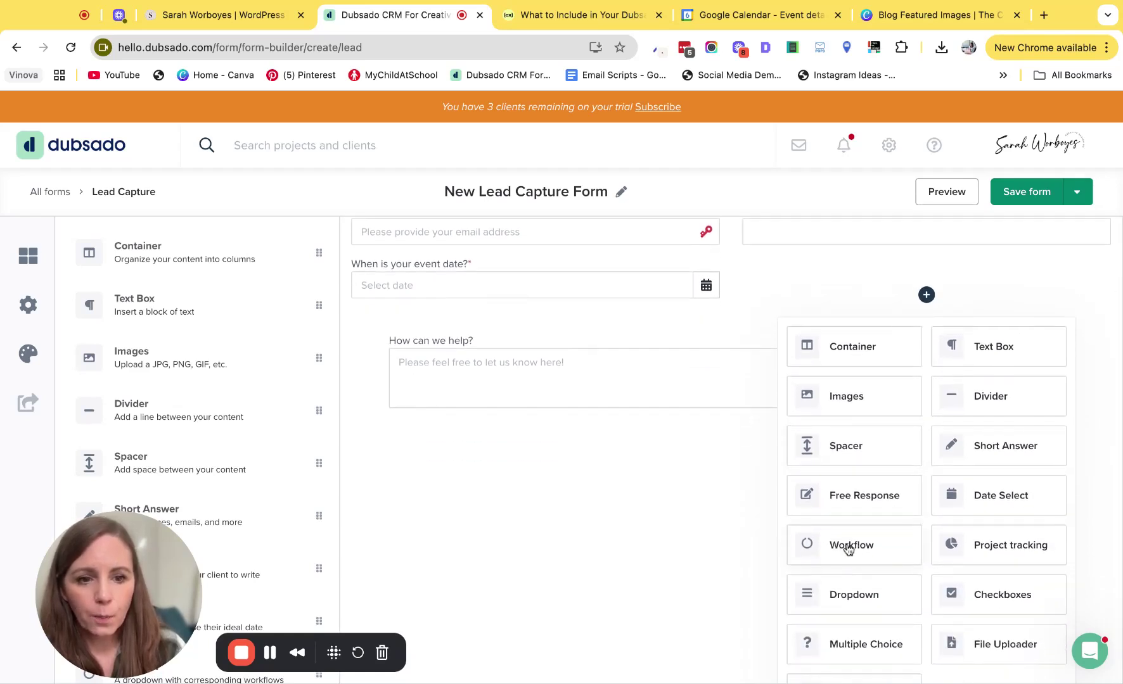
click(829, 546)
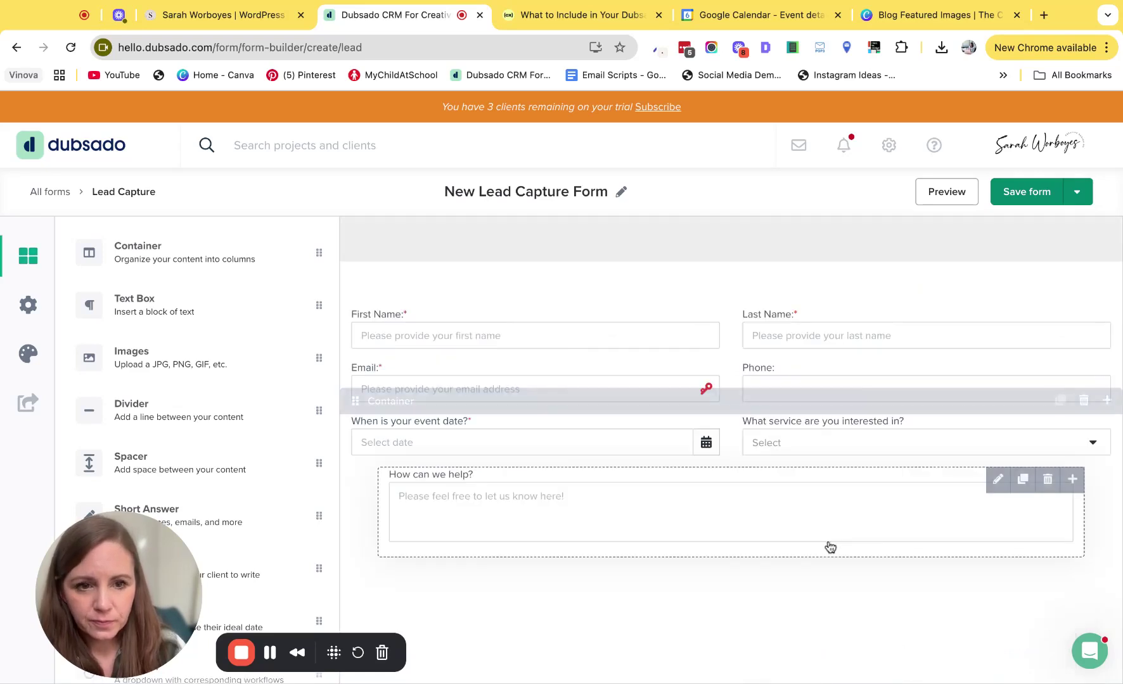
- Rename the service question's two workflow options to "Family Photographer" and "Wedding Photographer"
click(766, 422)
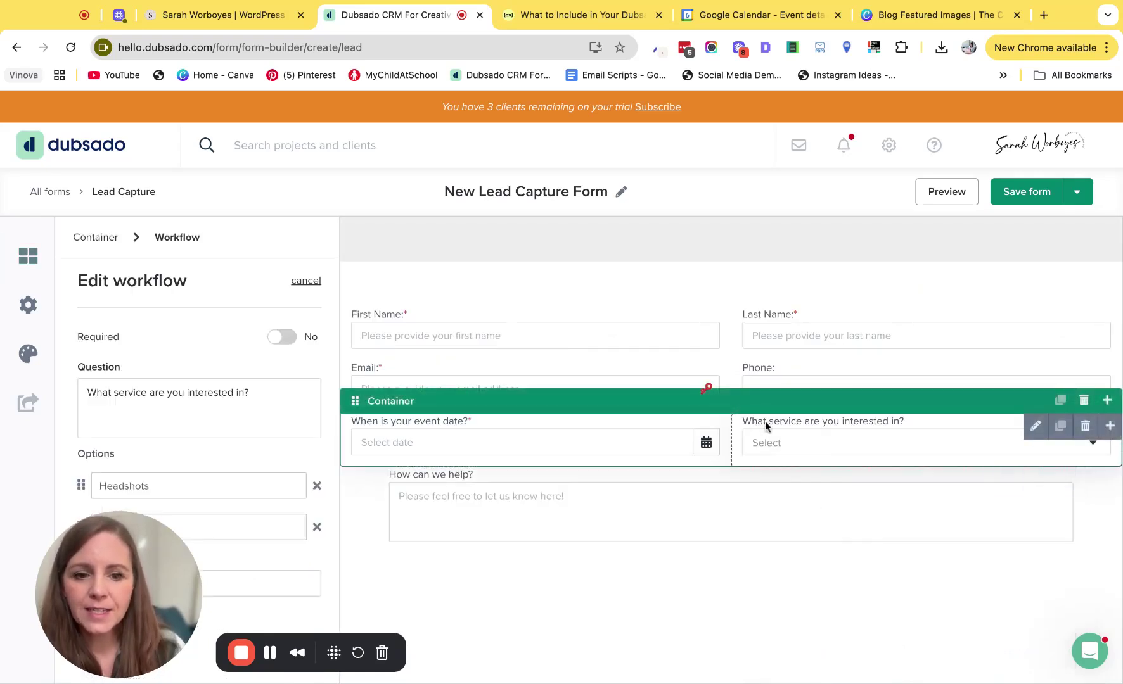
drag(89, 543, 495, 541)
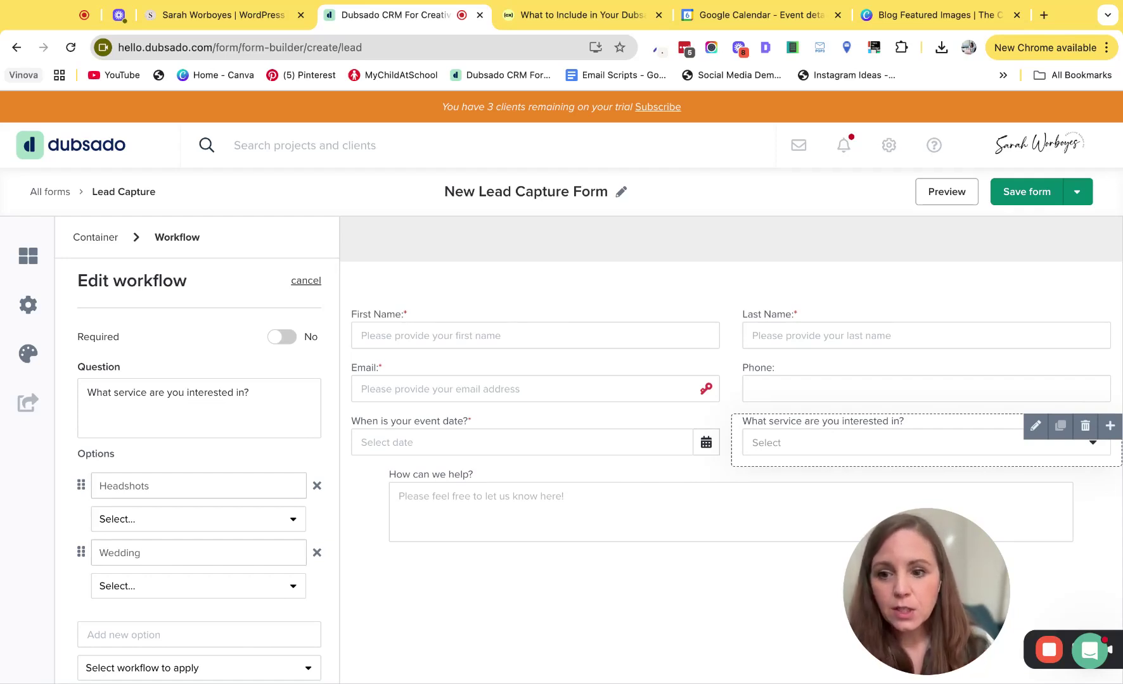
key(super+a)
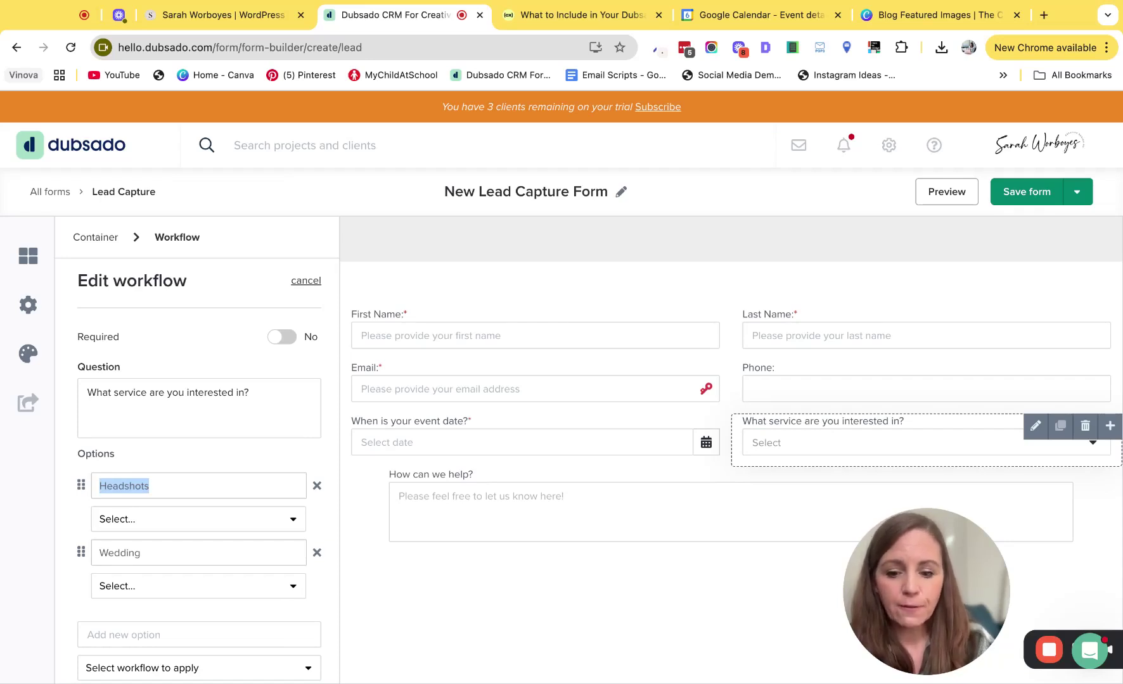
text(Family Photographer)
click(171, 553)
text(Photographer)
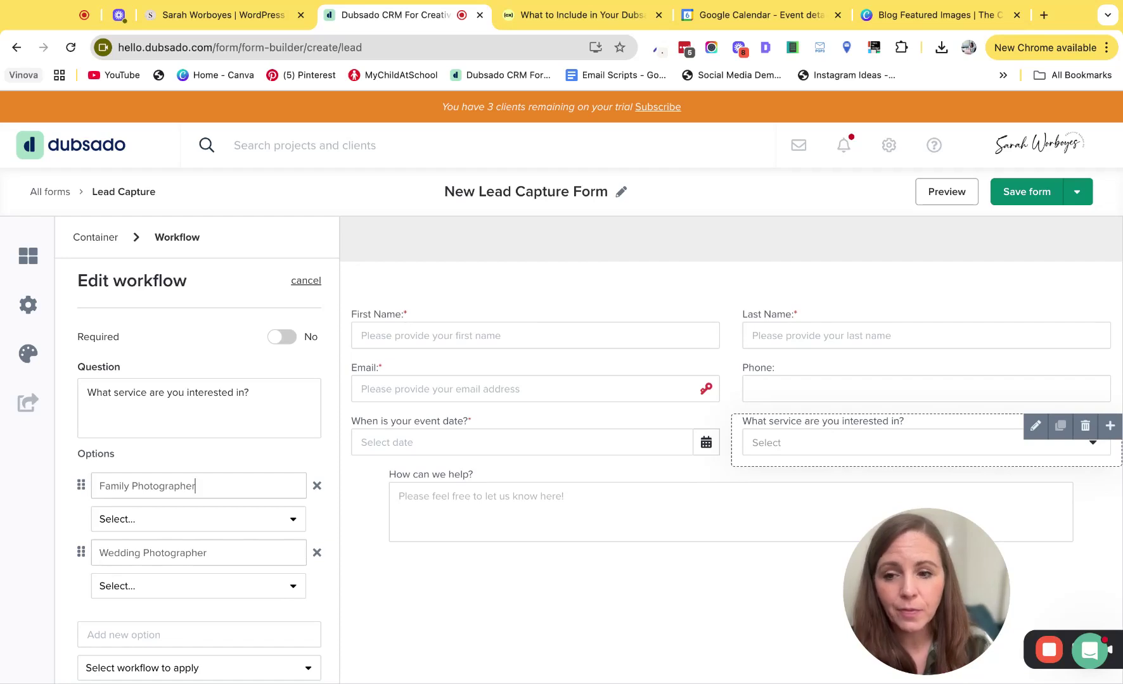
- Change the workflow question to "What is your budget?" and replace its first option with "Over"
triple_click(211, 388)
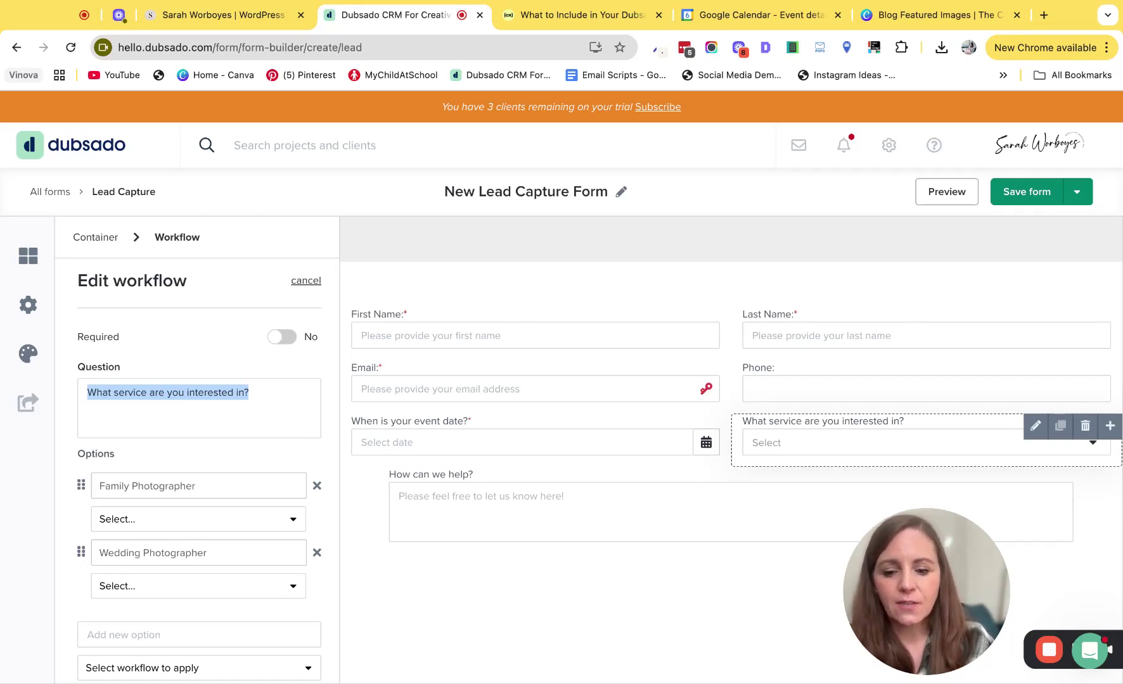
text(What is )
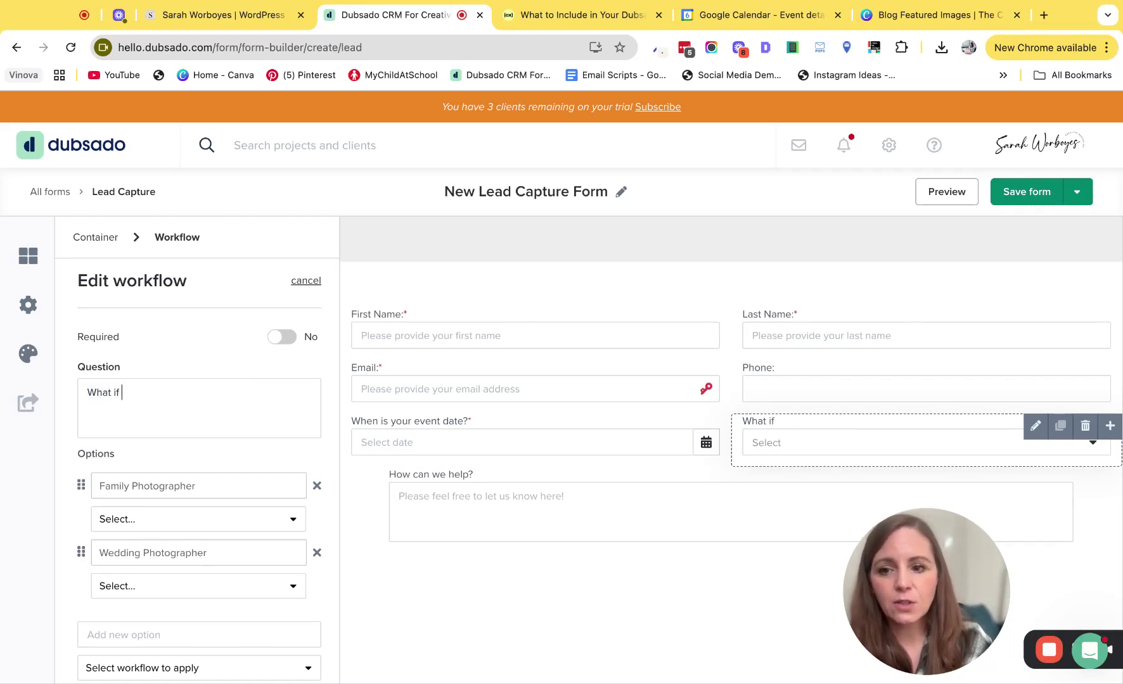
text(your budget?)
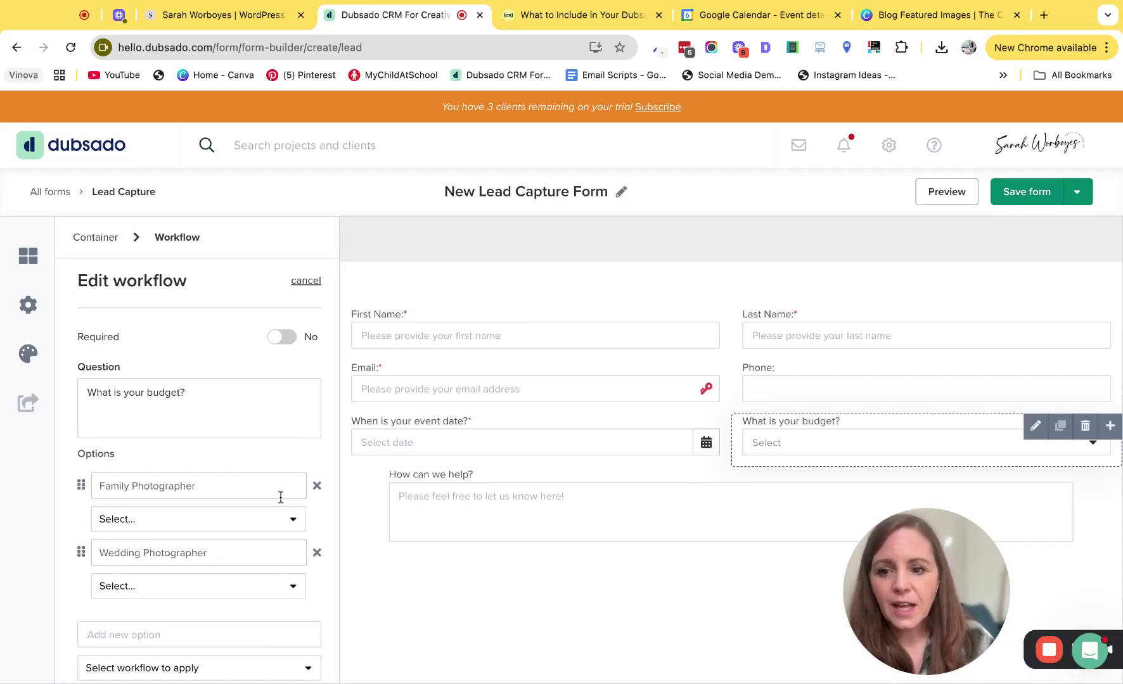
triple_click(217, 492)
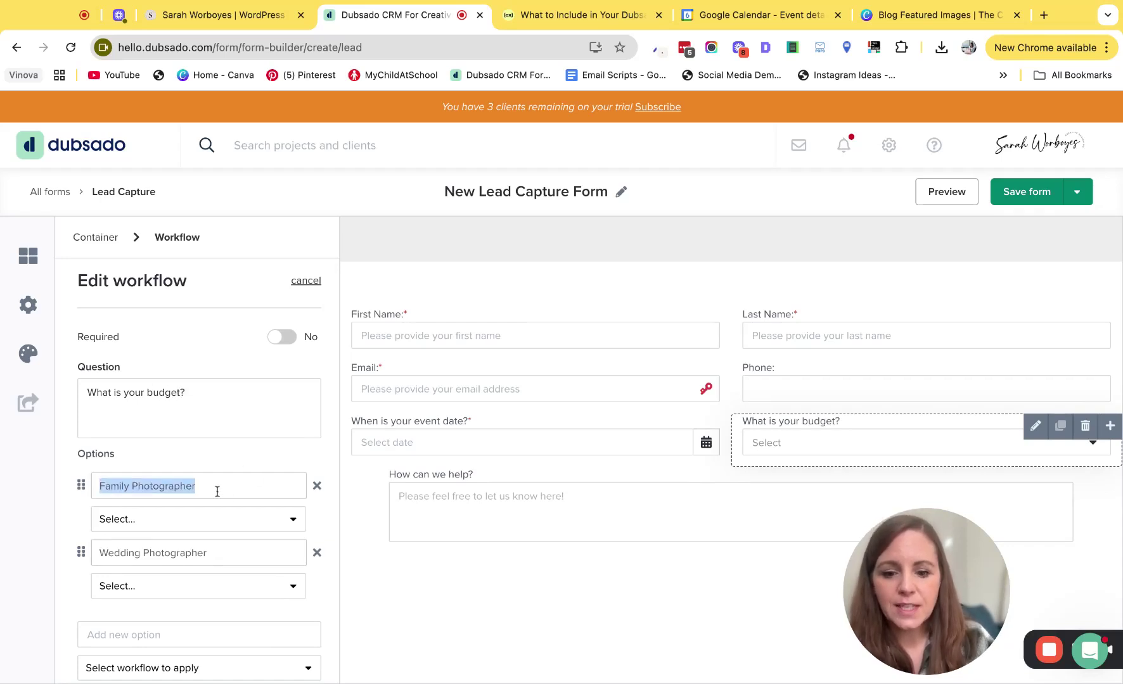
text(Over)
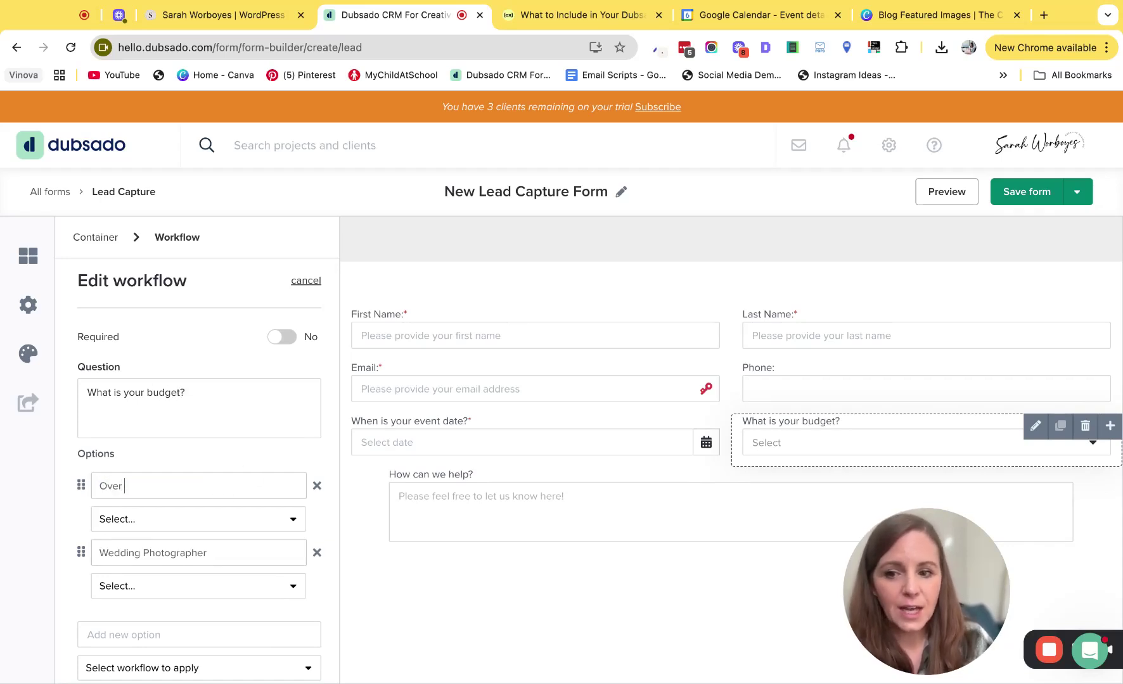
triple_click(197, 563)
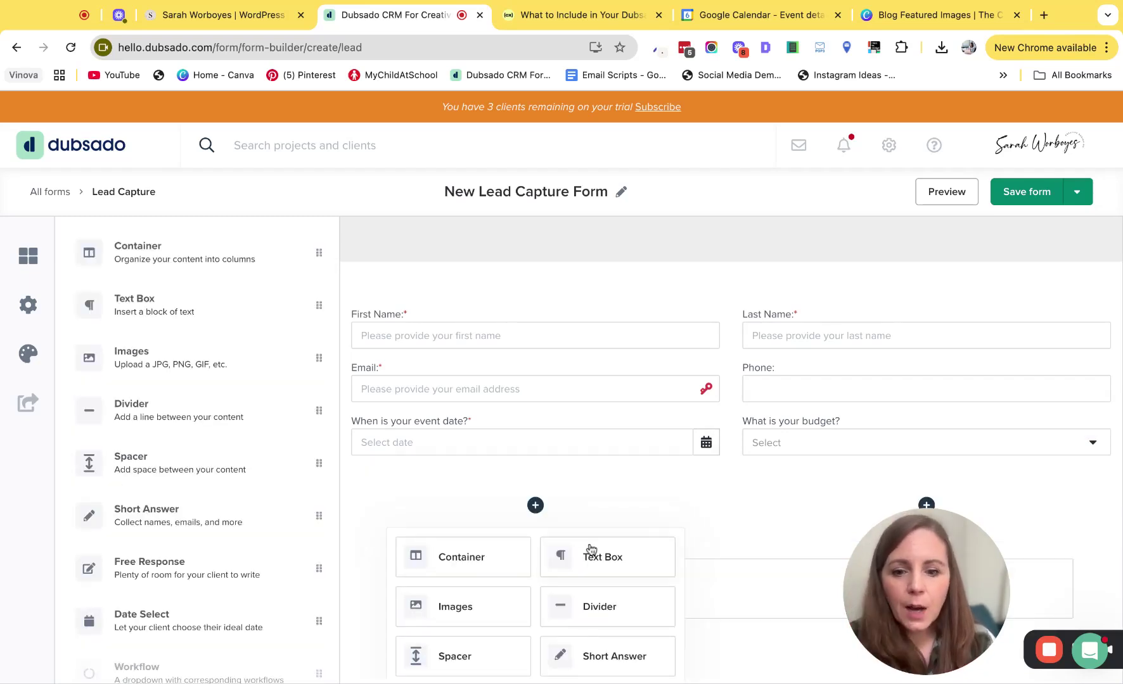
- Add a Project tracking element to the first column of the container below the event date question and make it required
scroll(590, 548, down, 5)
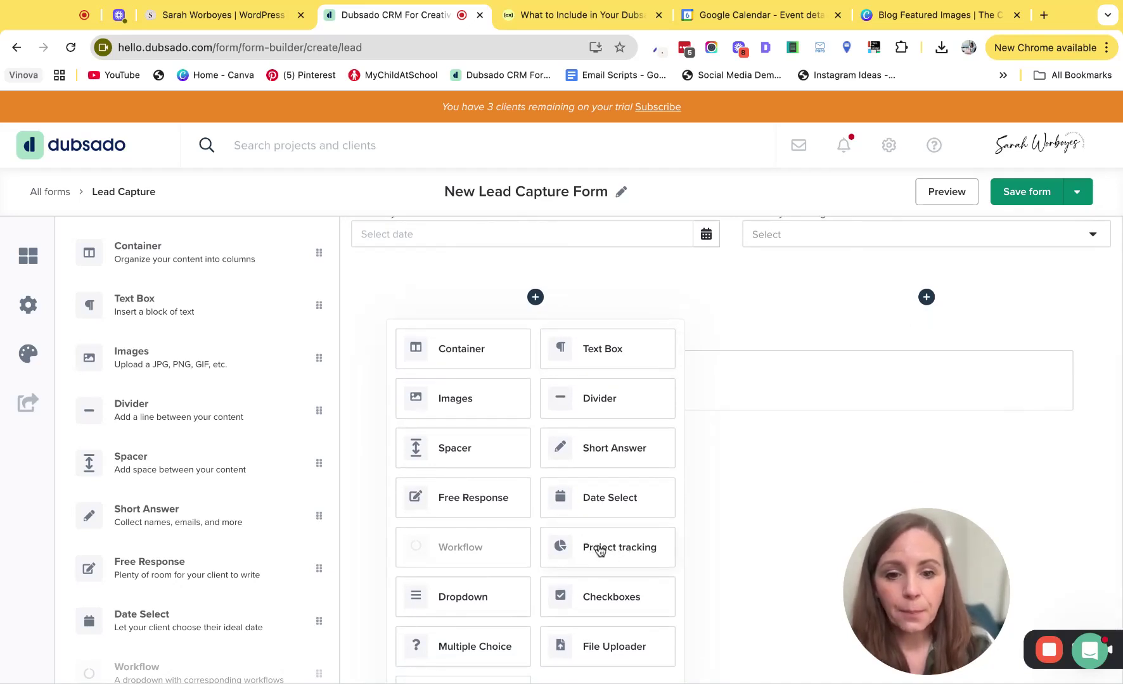
scroll(600, 551, up, 4)
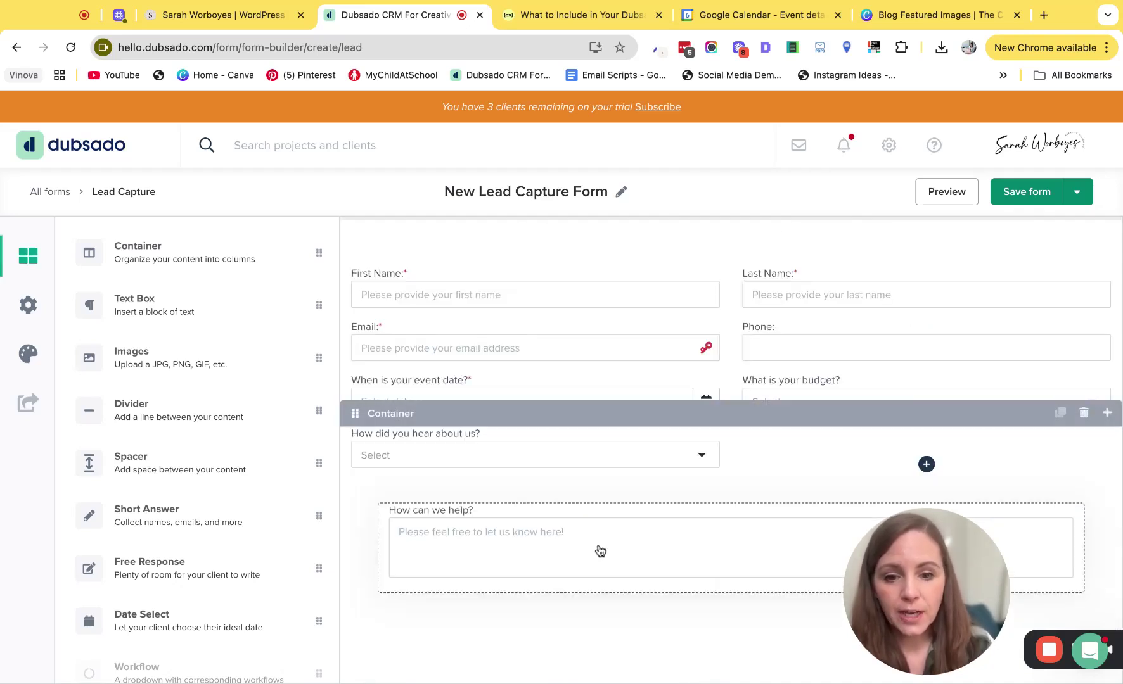
click(418, 437)
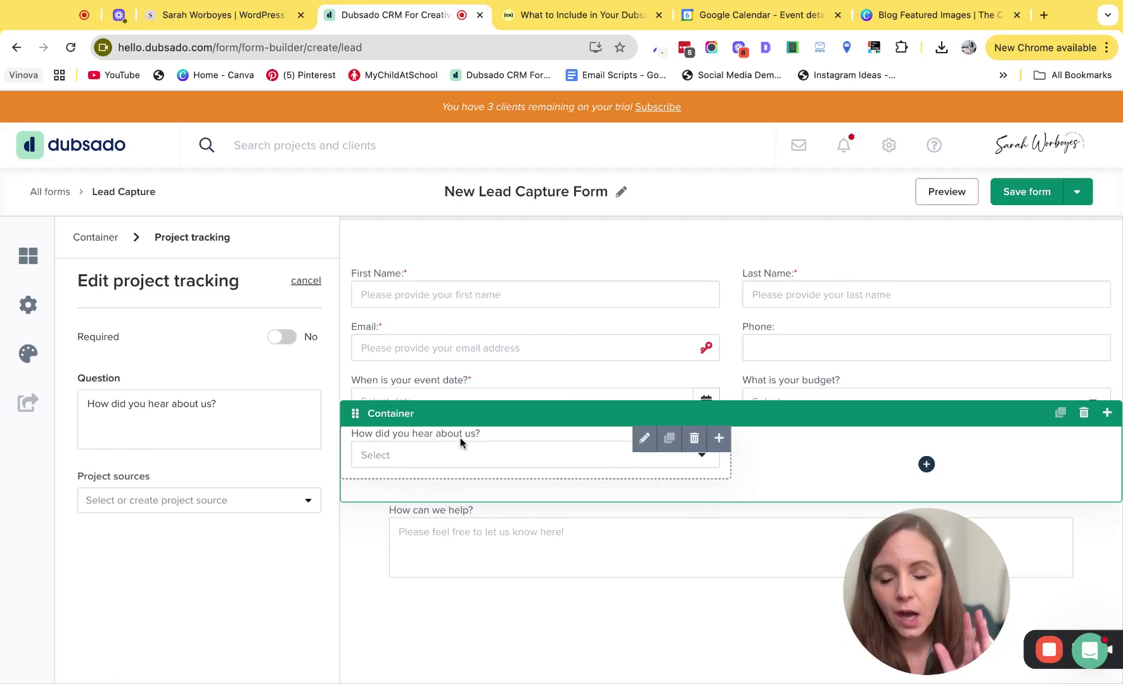
click(282, 339)
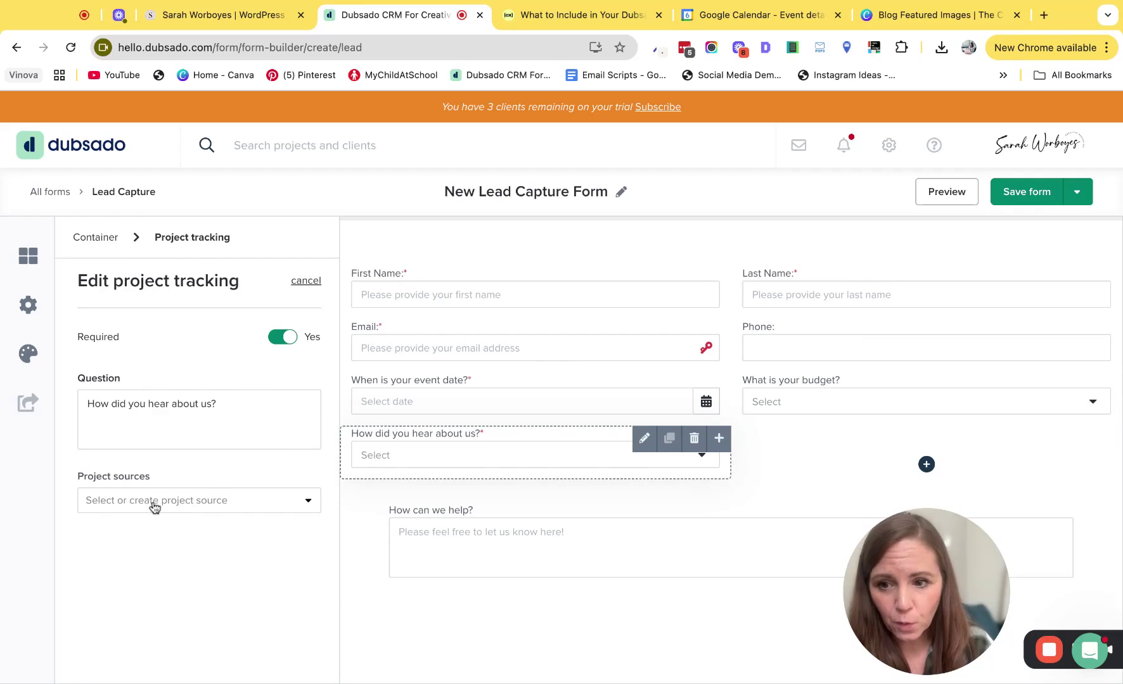
- Create a new project source named Pinterest with the light yellow-green color and save it
click(124, 507)
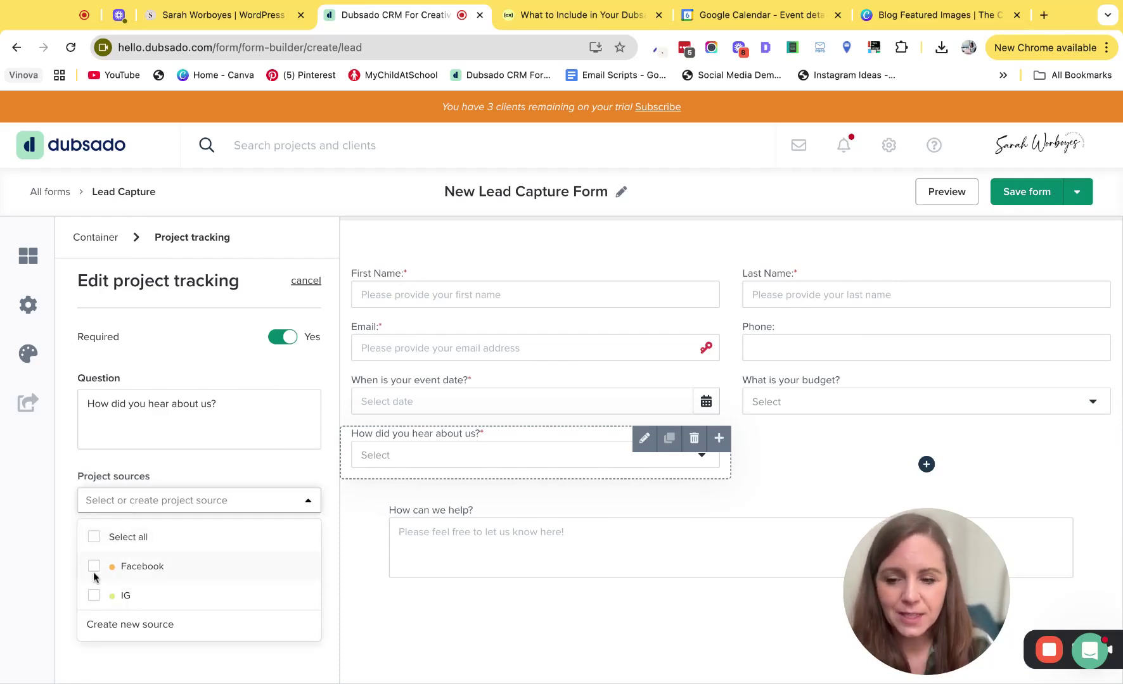
click(196, 634)
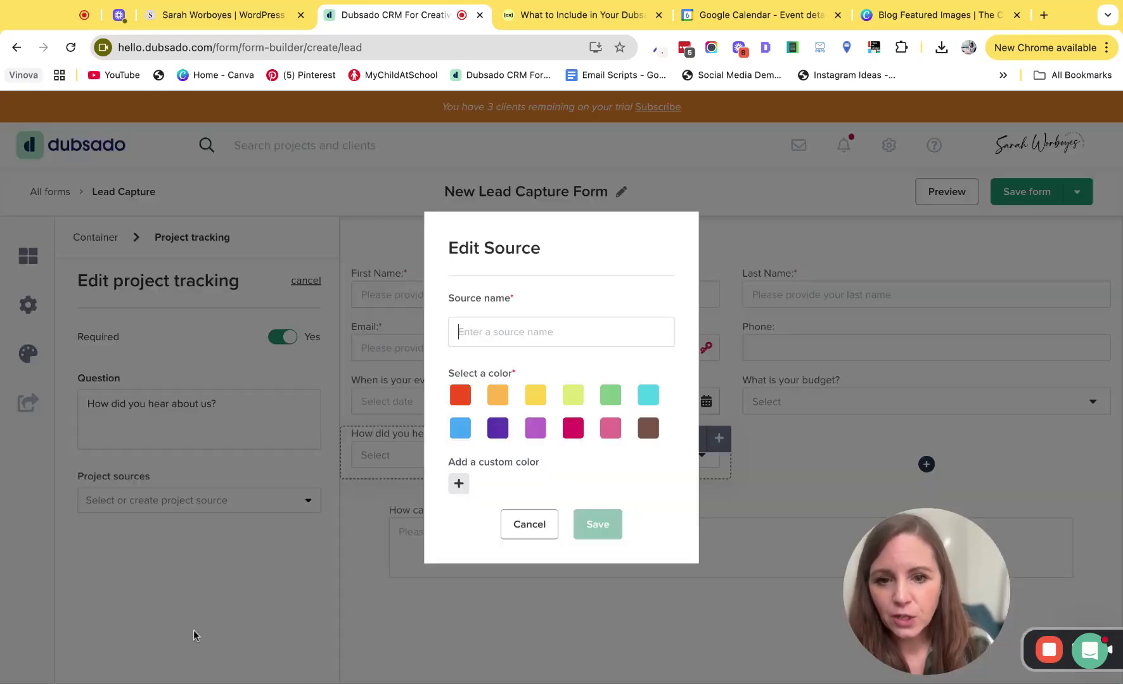
click(495, 330)
text(Pinterest)
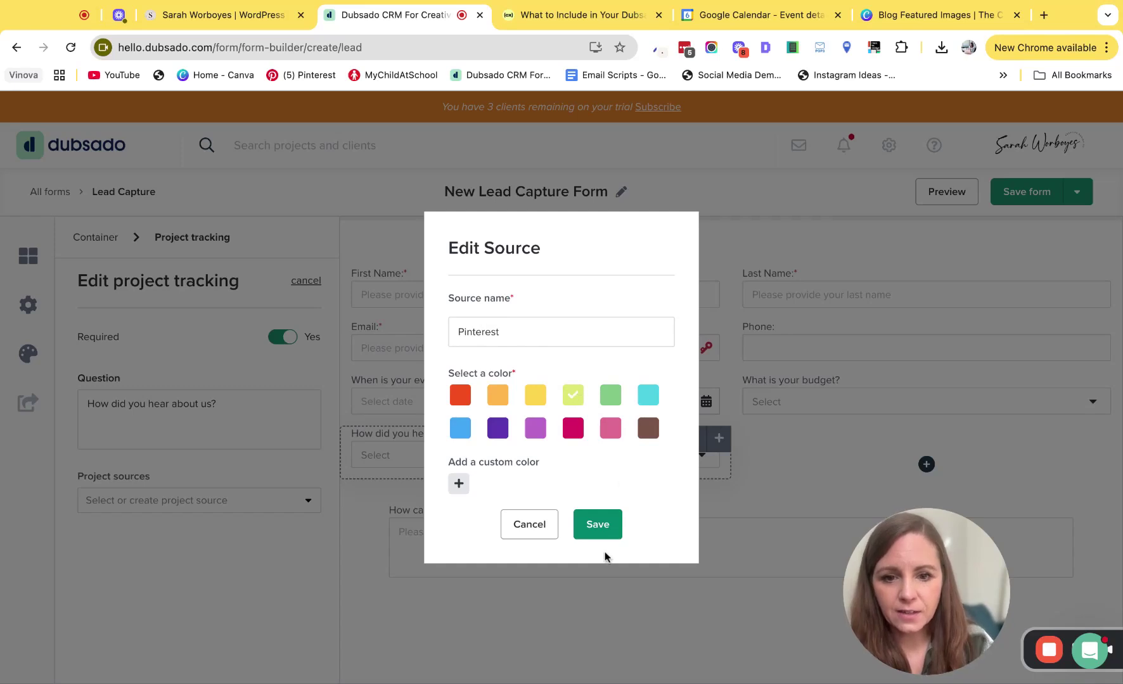
click(597, 529)
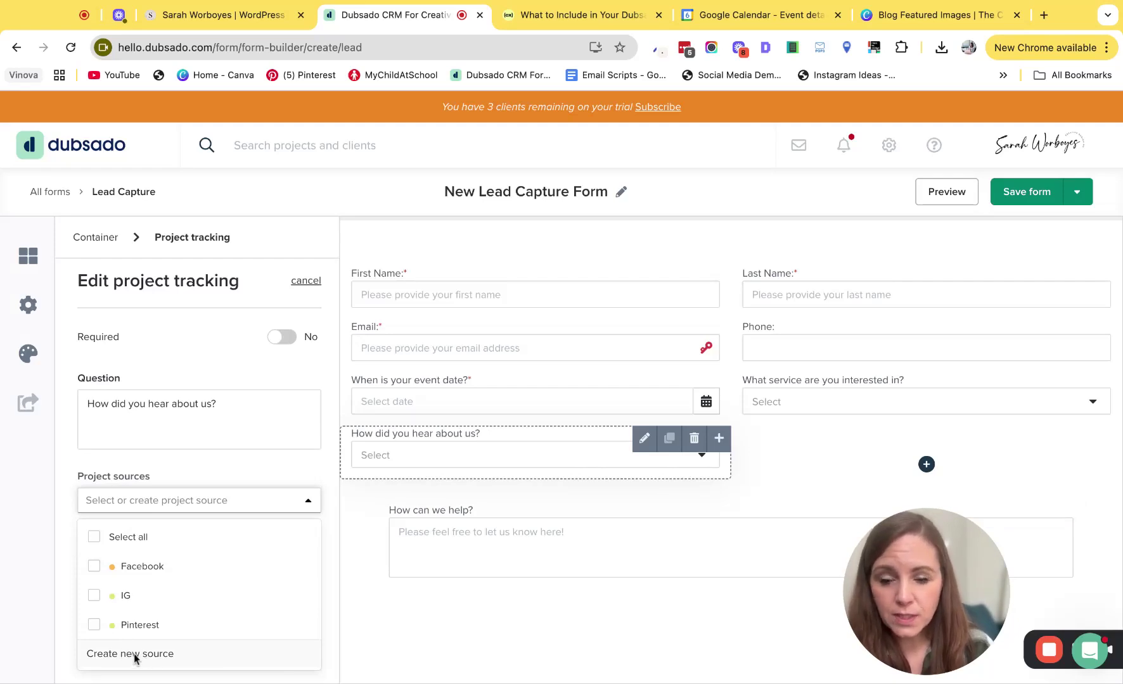
- Leave the form and examine the Project Breakdown report's inquiry chart and projects by source
click(50, 191)
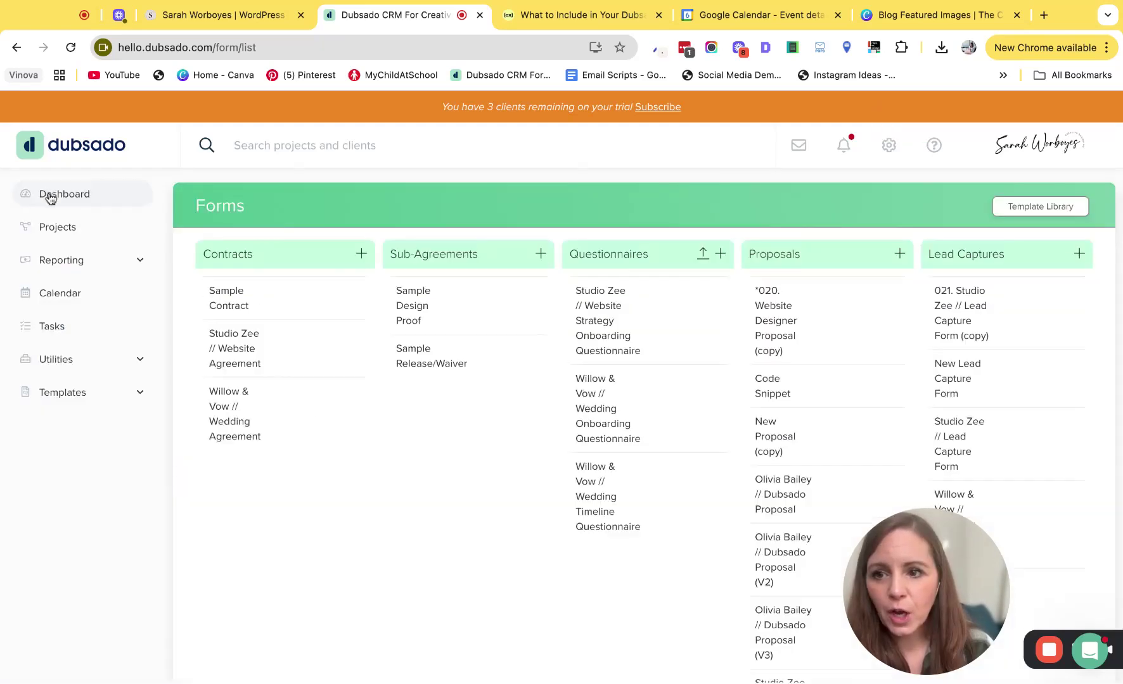
click(76, 261)
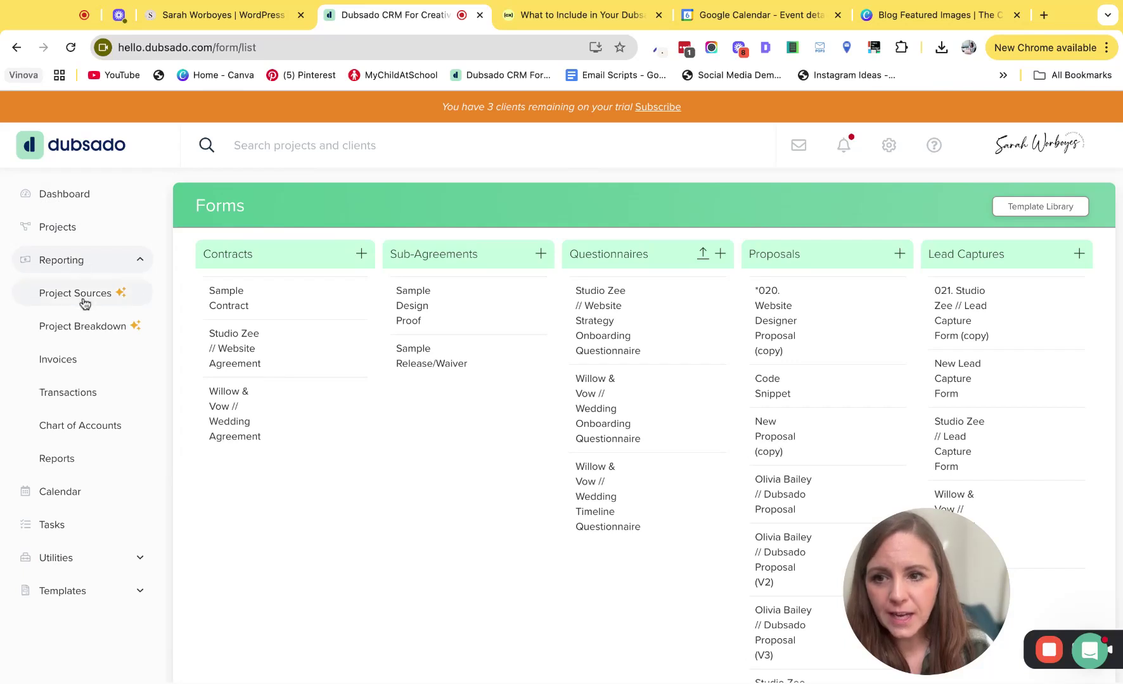
click(63, 326)
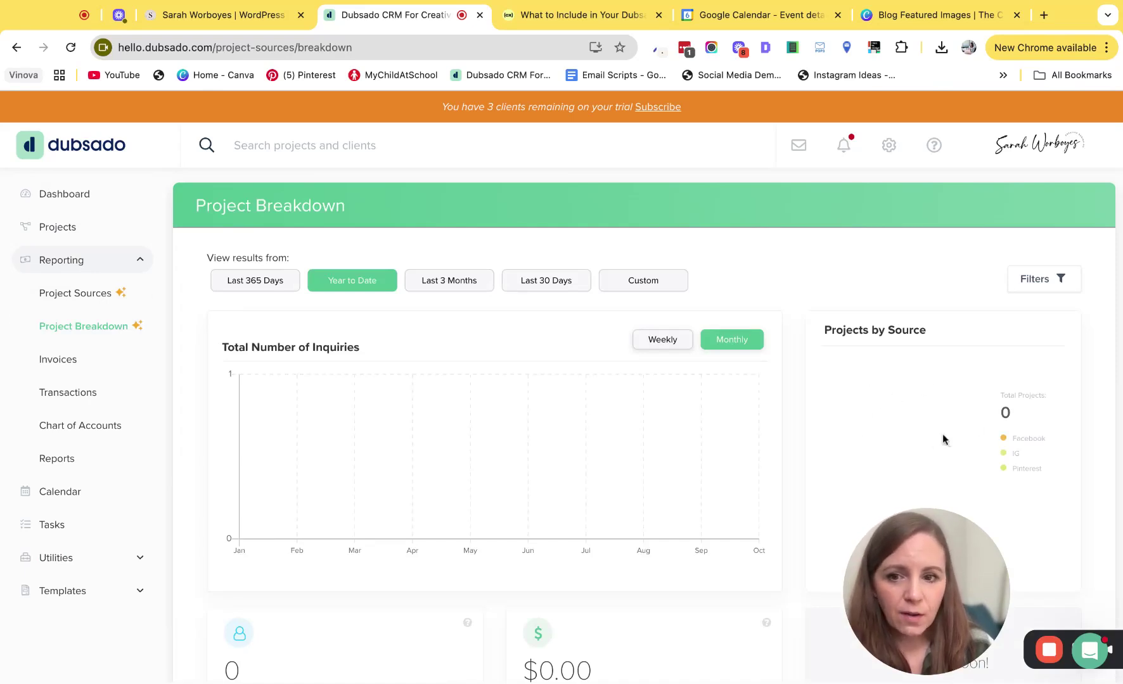
scroll(941, 433, down, 1)
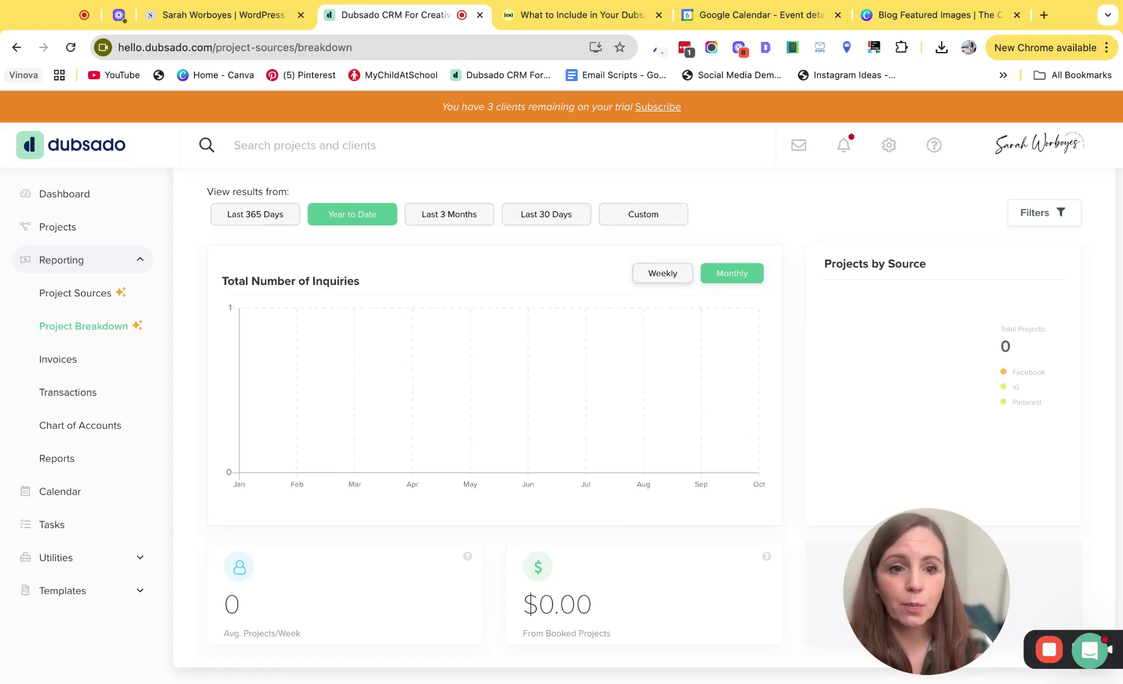
scroll(932, 370, up, 1)
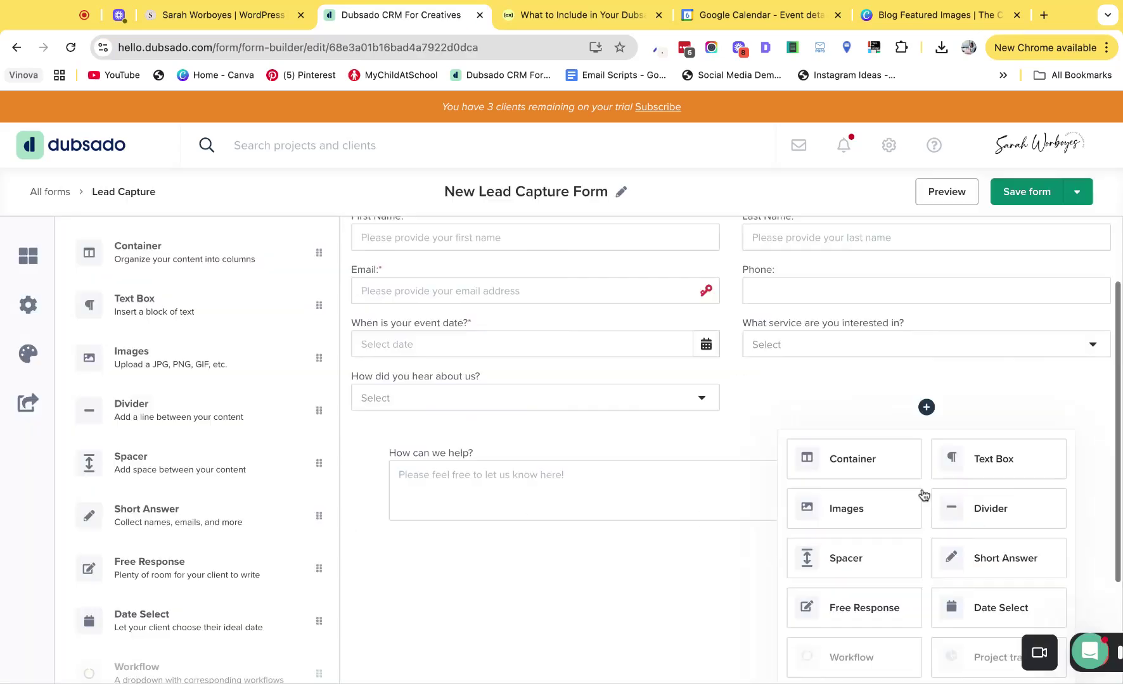
- Add a Dropdown element beside "How did you hear about us?" and open its settings
scroll(919, 484, down, 3)
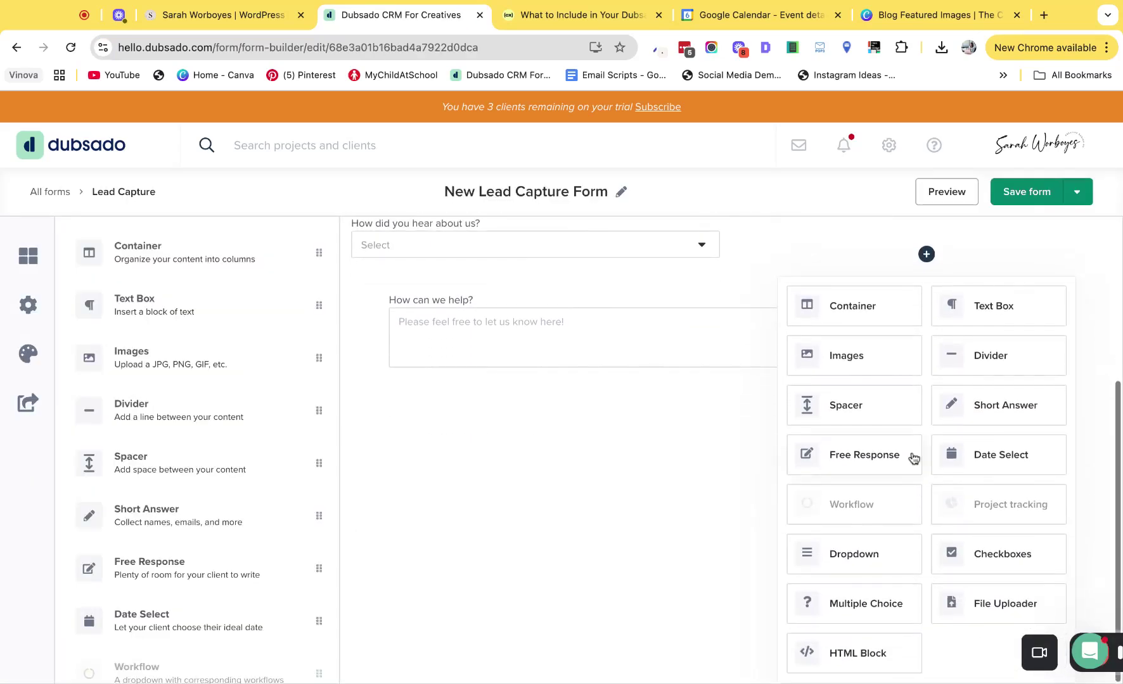
click(852, 558)
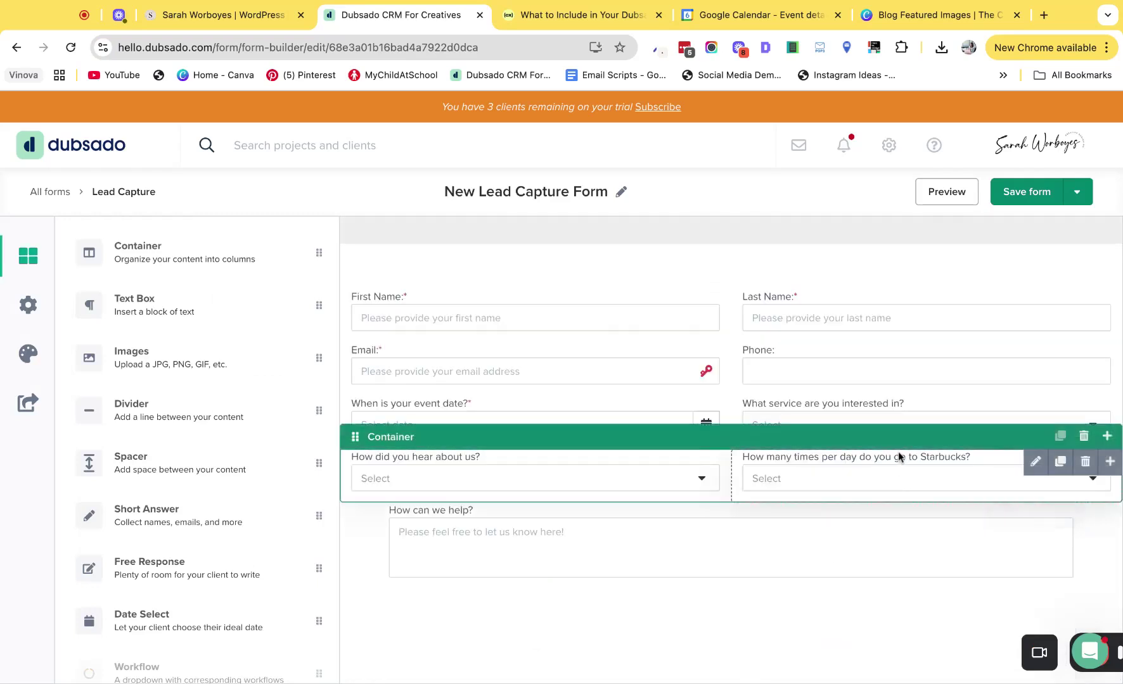
click(807, 464)
- Review the Starbucks dropdown's answer options and compare them with the service question's workflow options
click(164, 488)
drag(134, 488, 82, 488)
click(168, 528)
triple_click(150, 519)
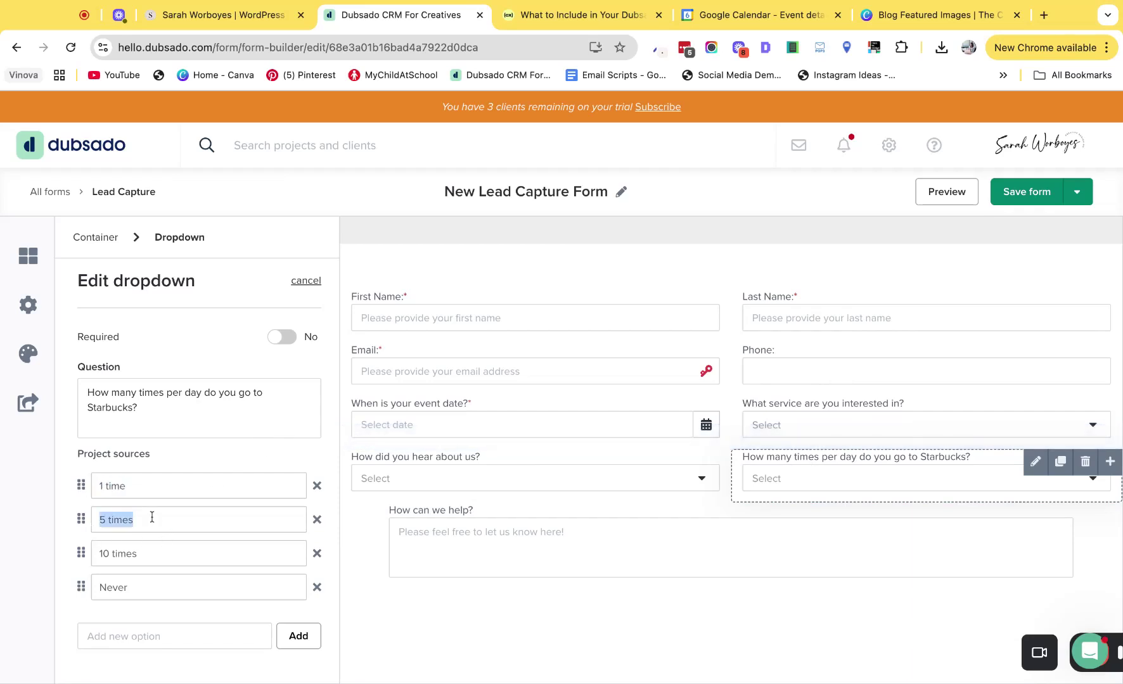
click(147, 562)
triple_click(116, 558)
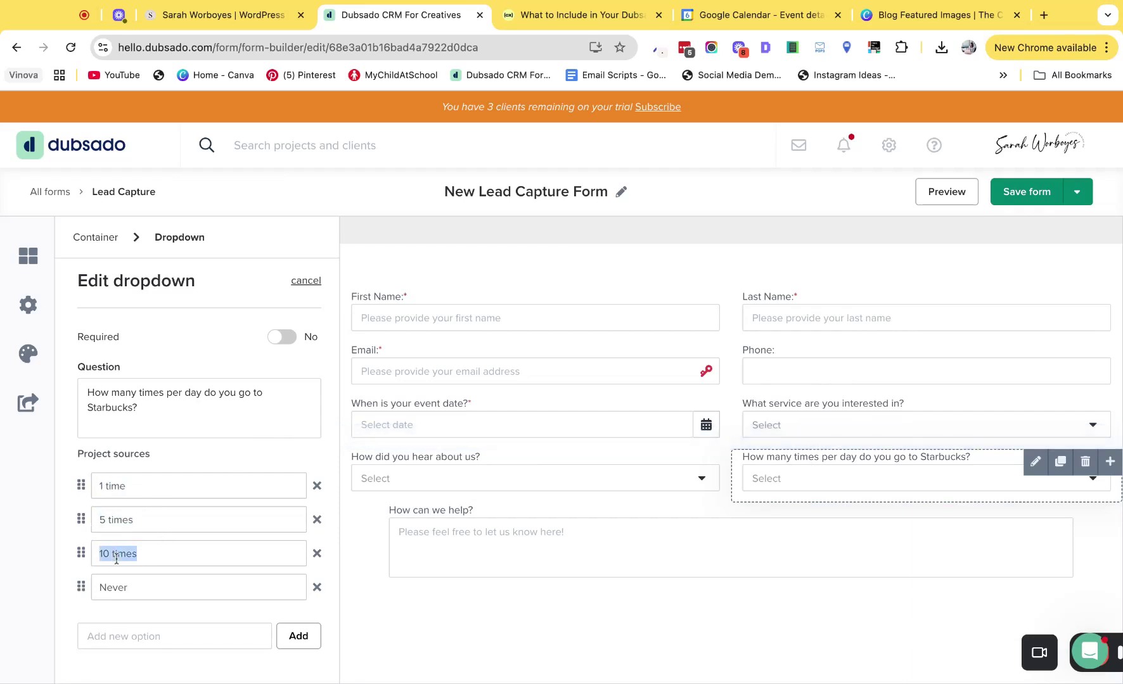
triple_click(116, 588)
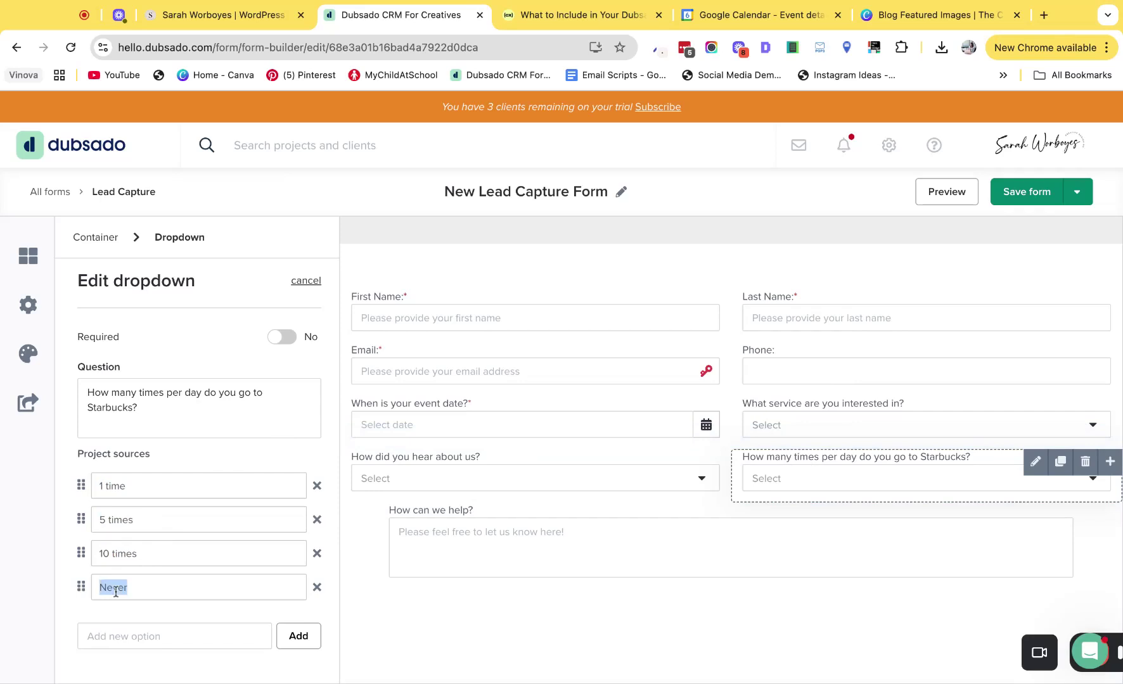
click(800, 411)
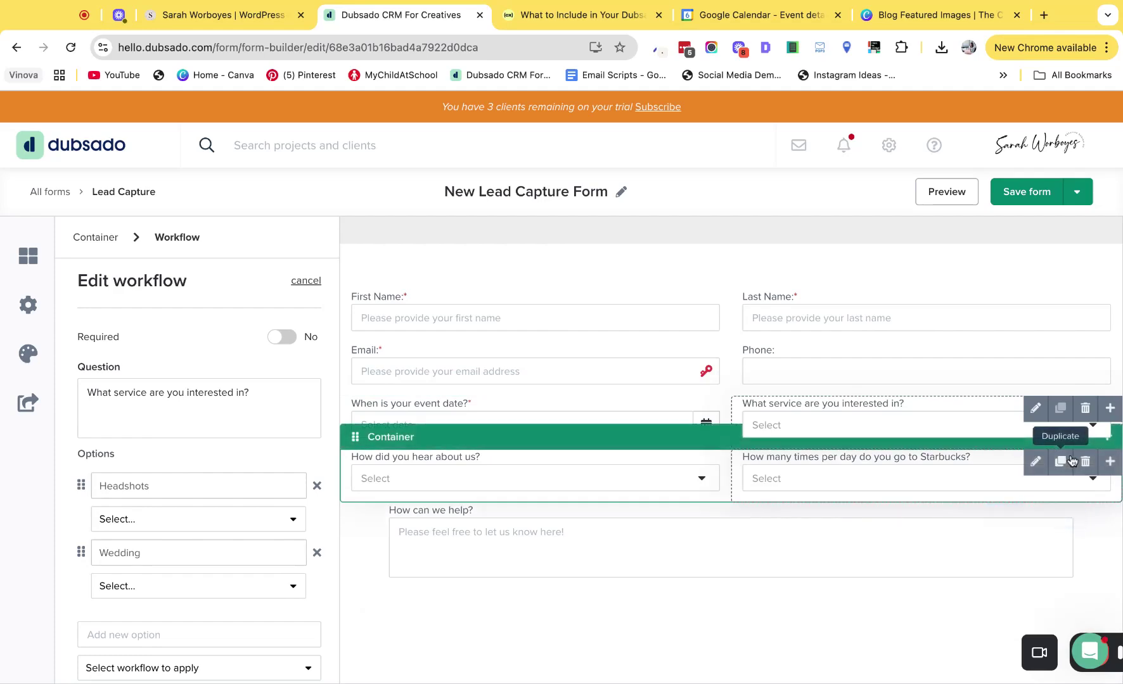
- Add a File Uploader element and place it between the "How did you hear about us?" container and "How can we help?"
click(1108, 468)
scroll(1002, 538, down, 3)
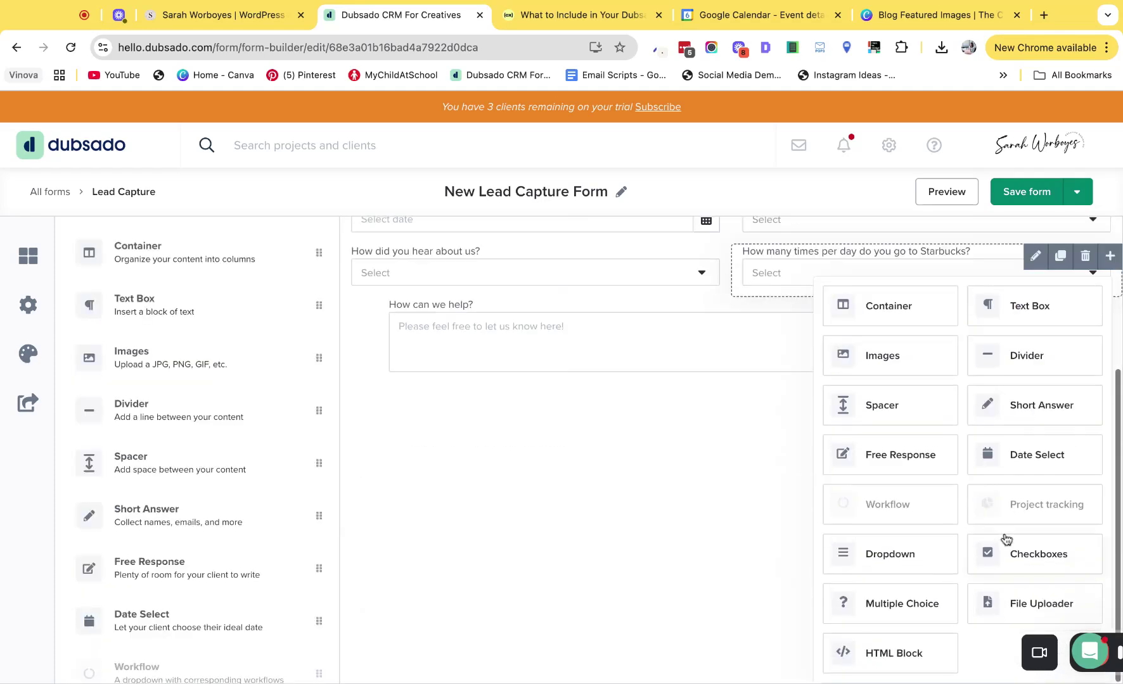
click(1020, 603)
drag(810, 446, 767, 493)
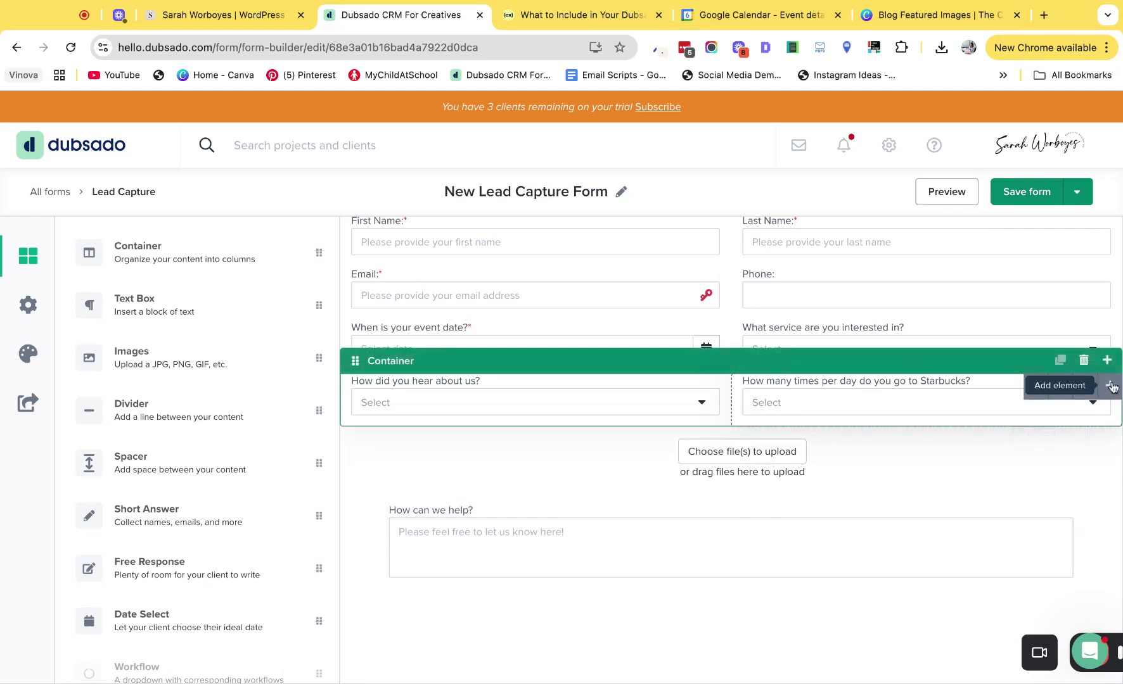
- Try a Multiple Choice element below the Starbucks question, view its settings and delete it
click(1112, 387)
scroll(978, 594, down, 2)
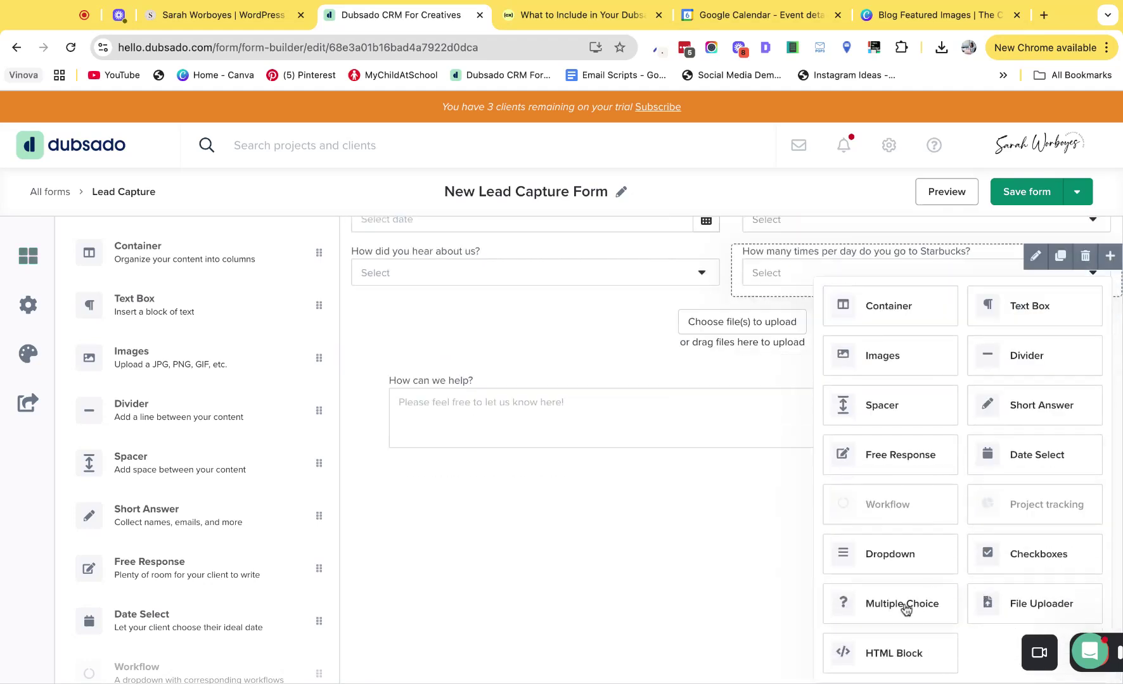
click(891, 608)
click(785, 390)
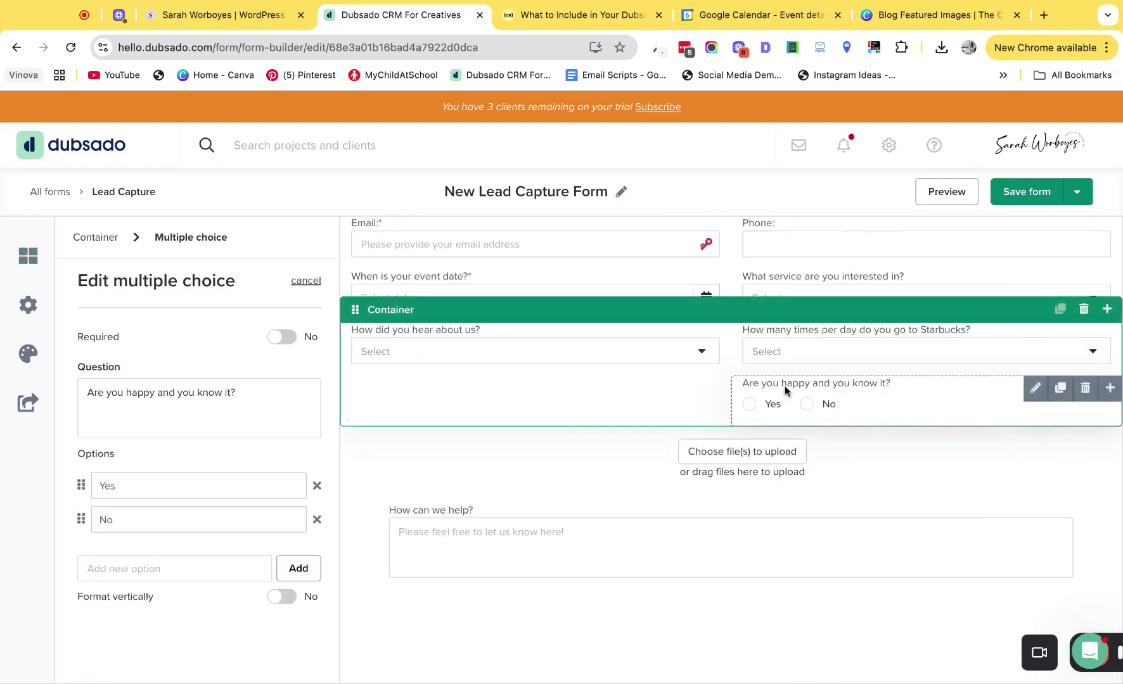
click(1085, 388)
- Add a Checkboxes element below the Starbucks question and open its settings
click(1108, 387)
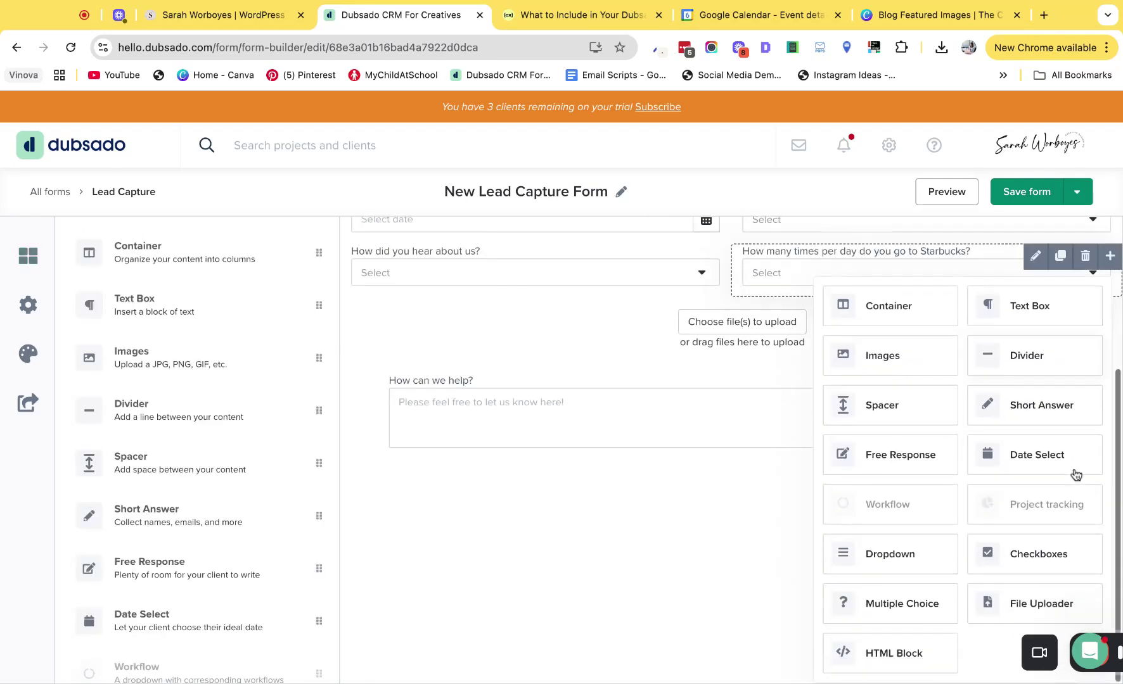
click(1010, 557)
click(765, 384)
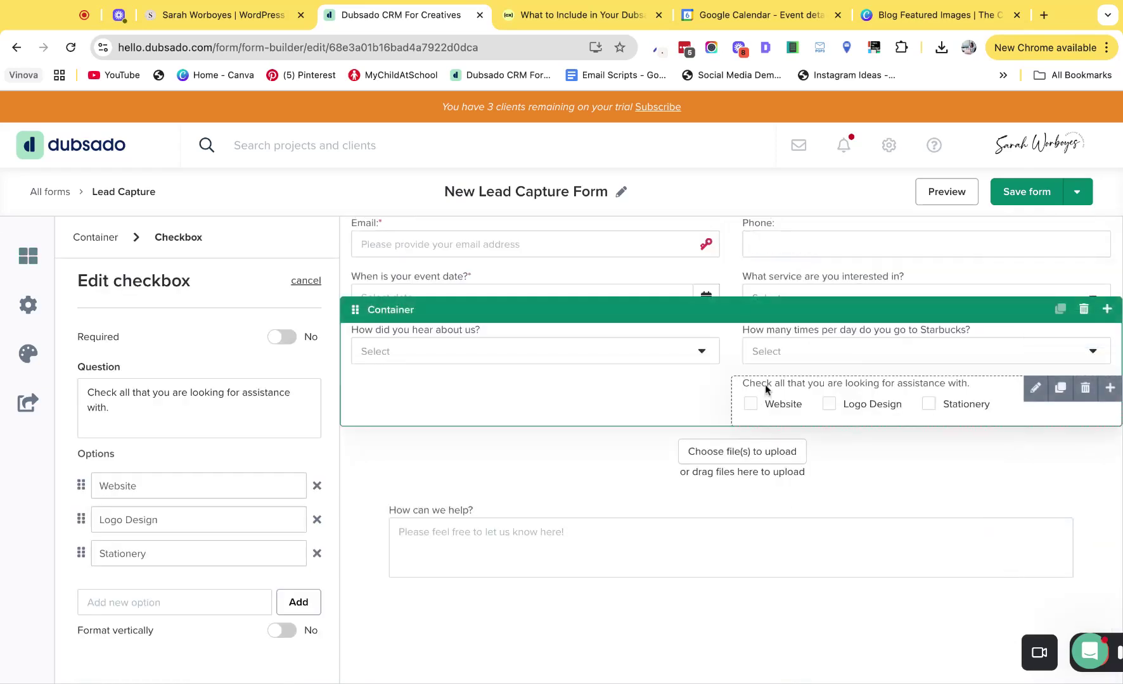
triple_click(154, 403)
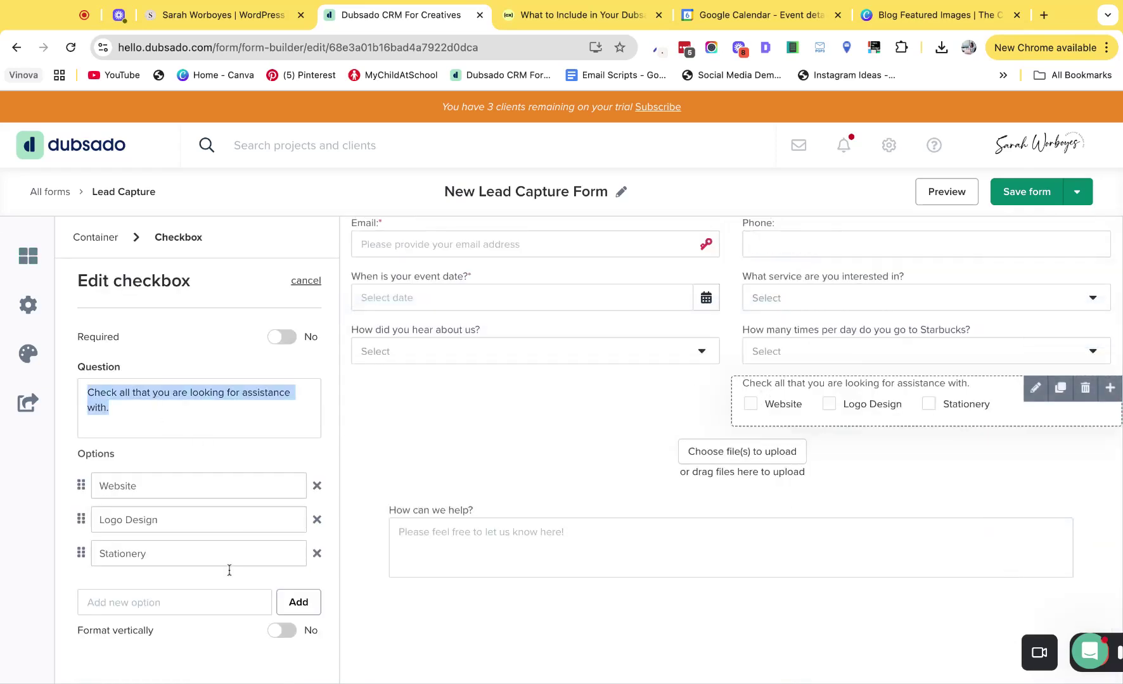
- Make the checkbox question required with vertically formatted options, and delete the Starbucks dropdown above it
click(282, 337)
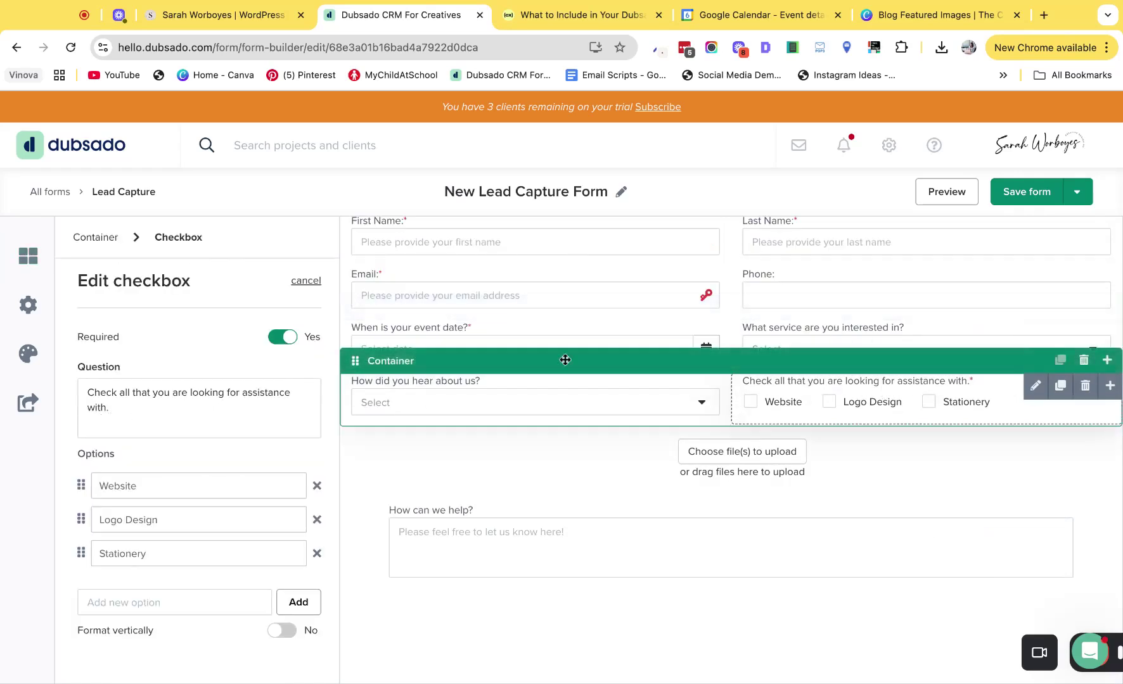
triple_click(150, 399)
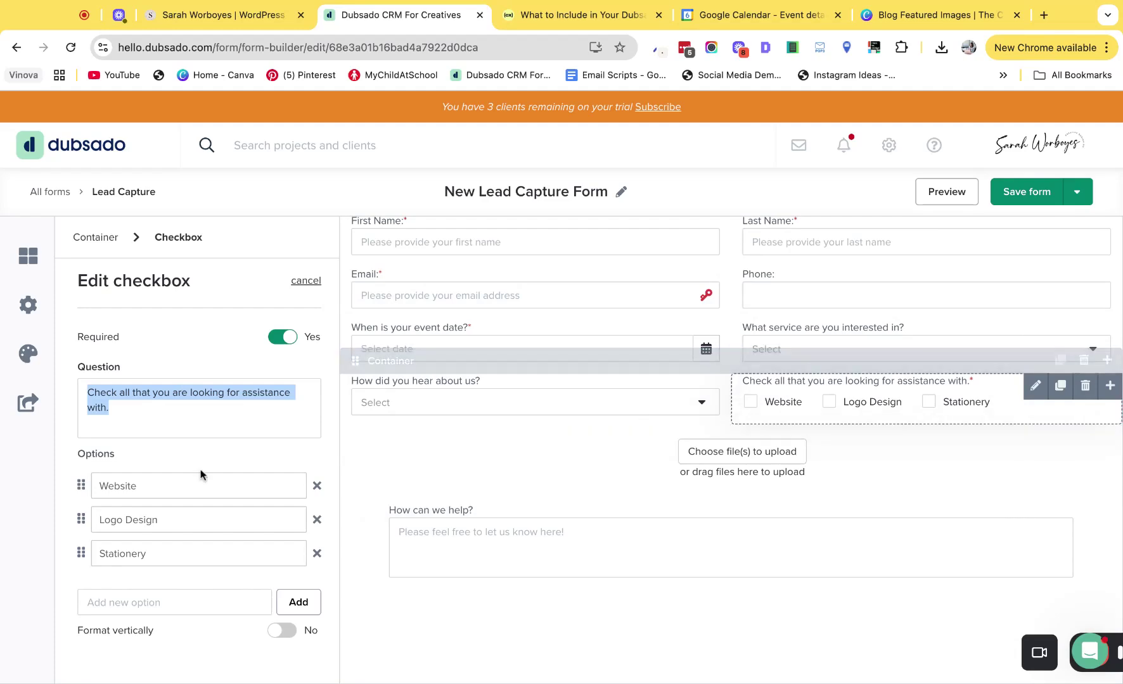
click(281, 631)
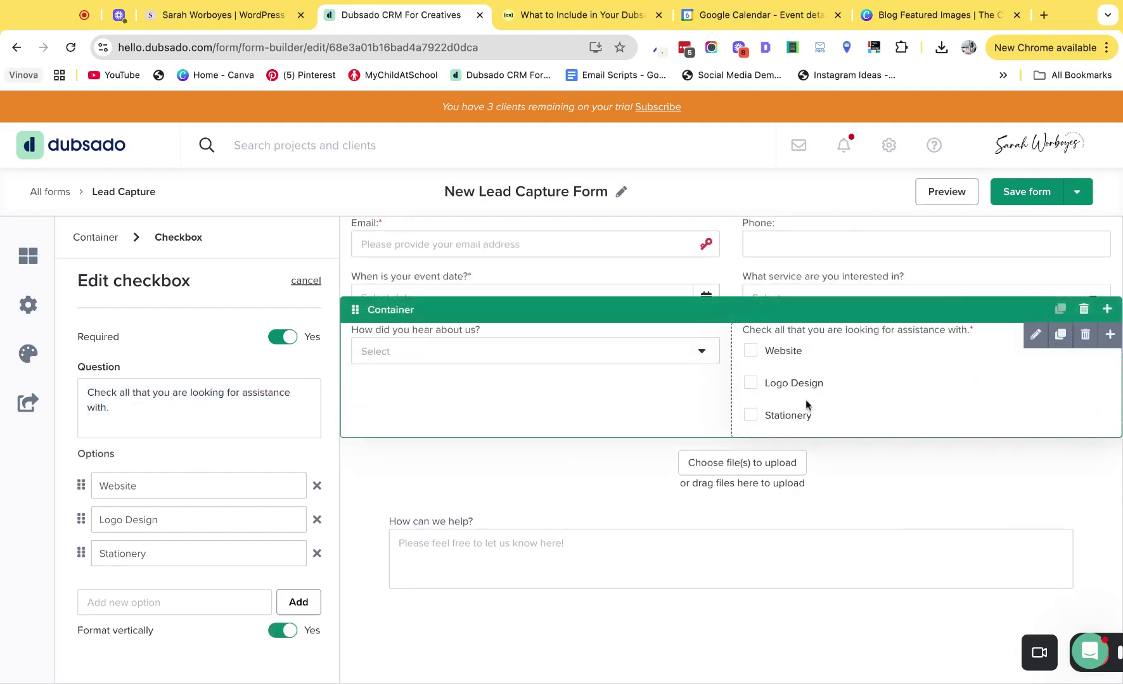
- Compare the default workflow in the form settings with the workflows offered for each option of the service question
click(27, 306)
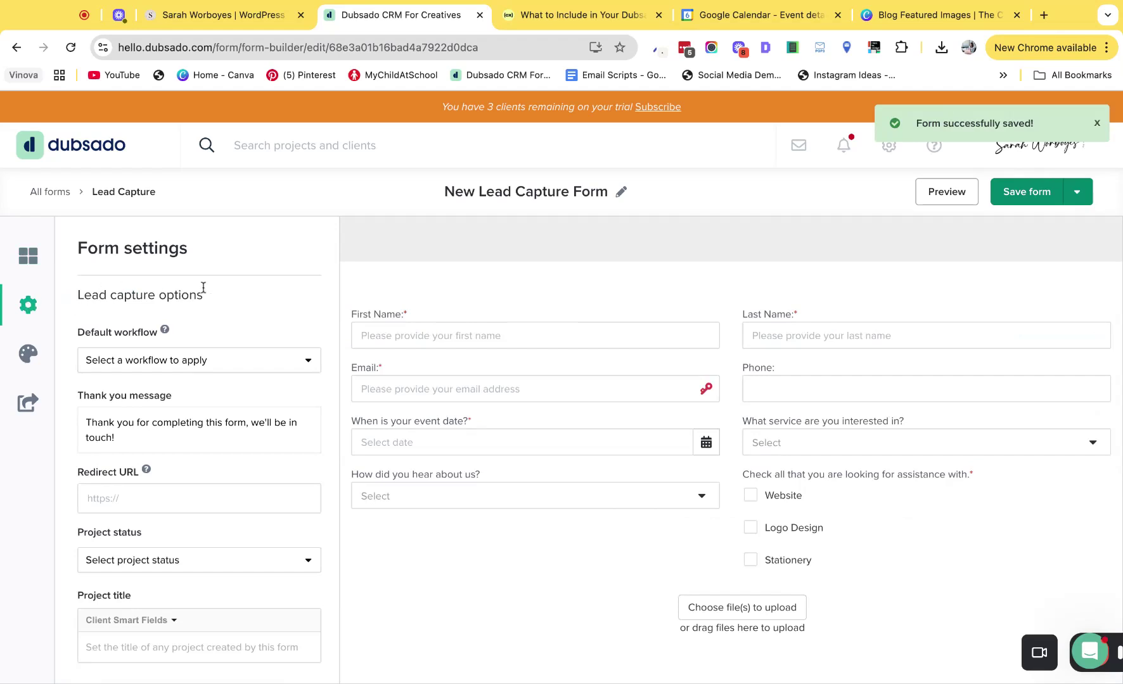
scroll(201, 287, down, 1)
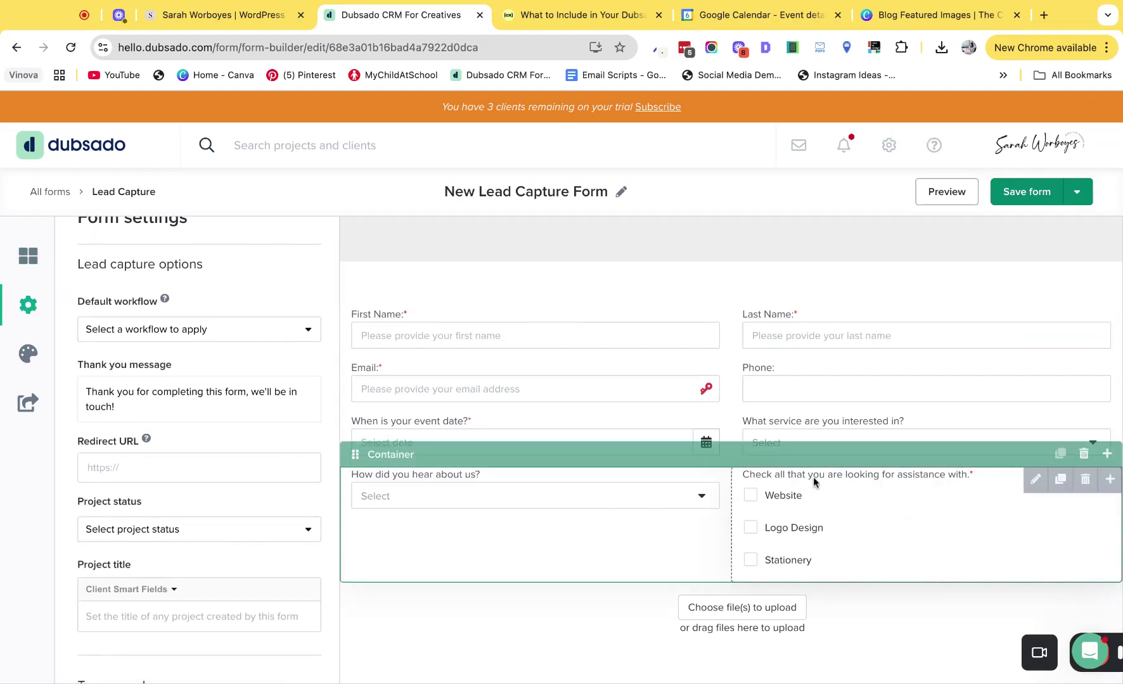
click(782, 428)
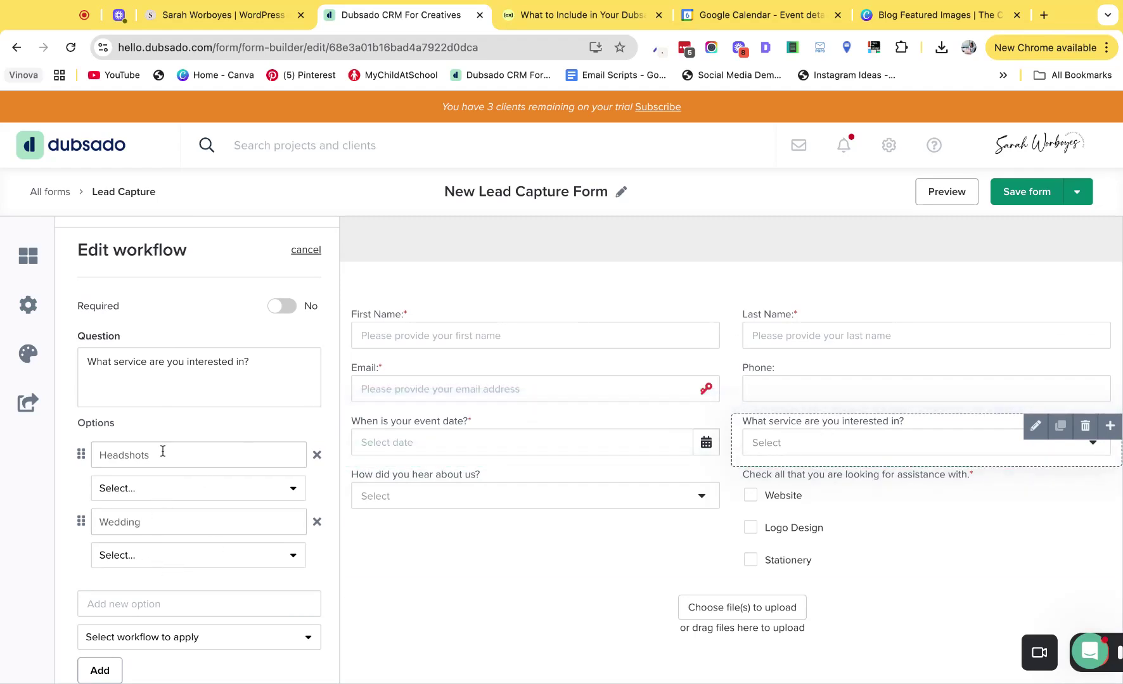
click(28, 305)
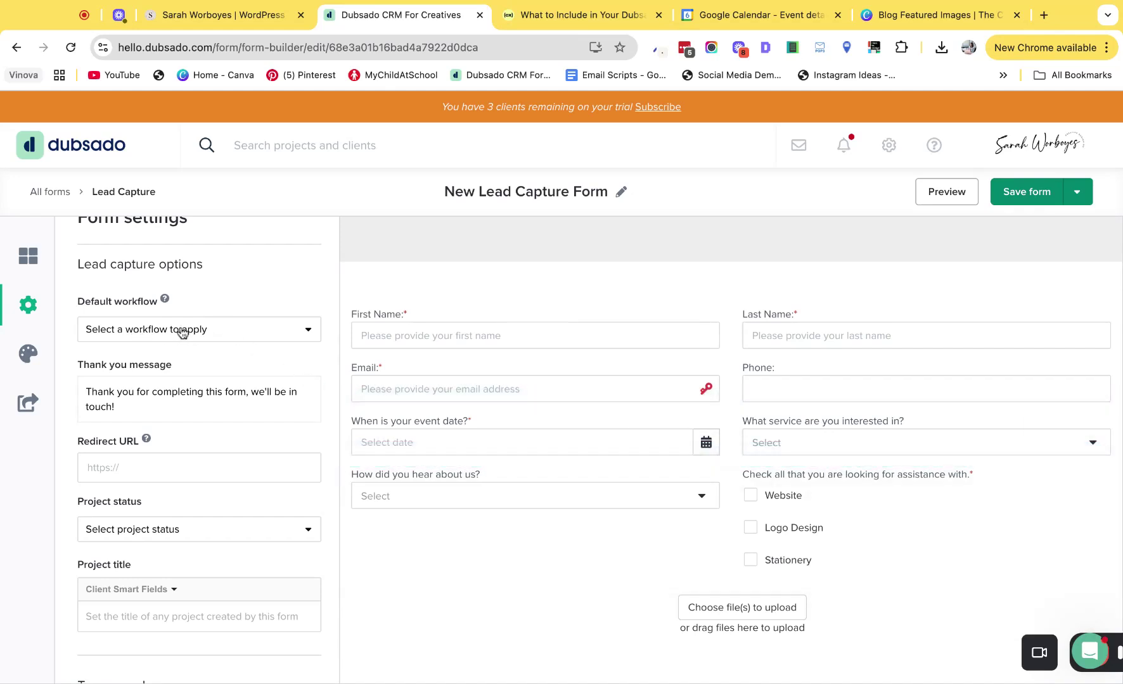
- Examine the thank you message and redirect URL options in the form settings
drag(115, 407, 85, 387)
scroll(129, 385, down, 2)
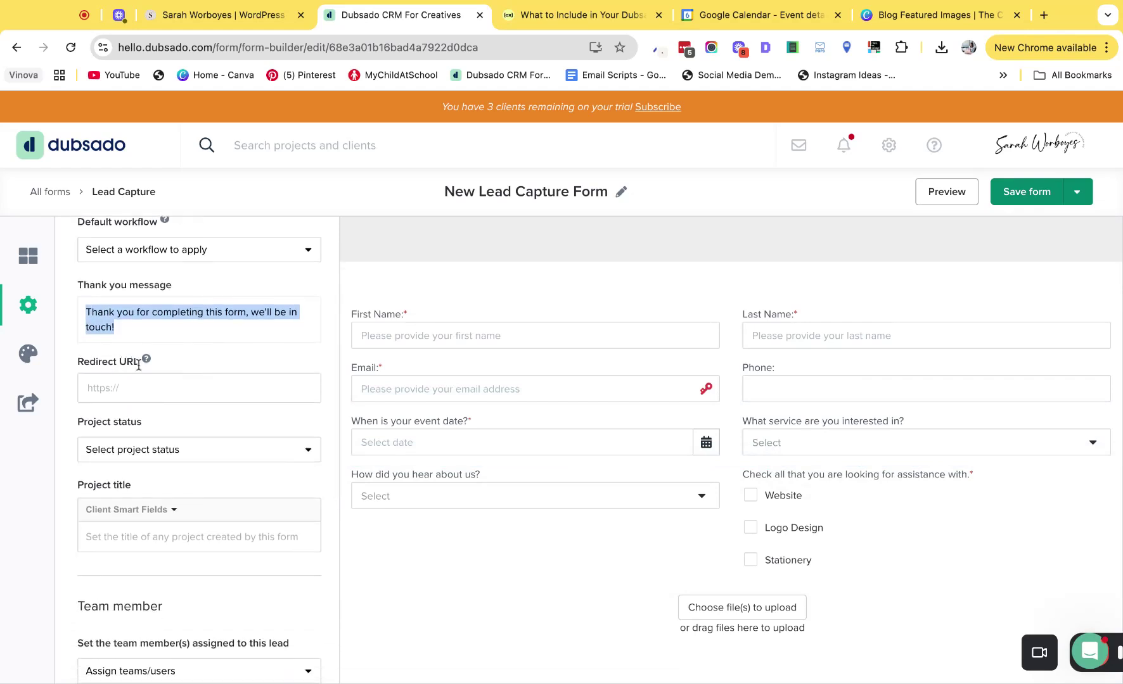
click(111, 363)
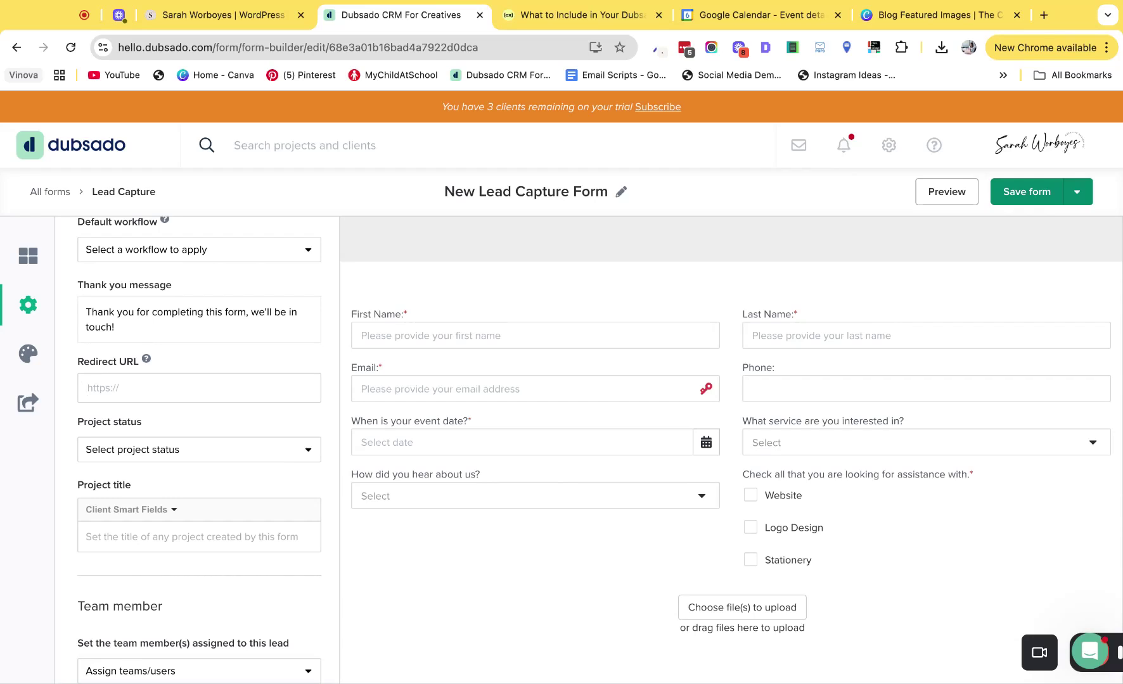
triple_click(155, 329)
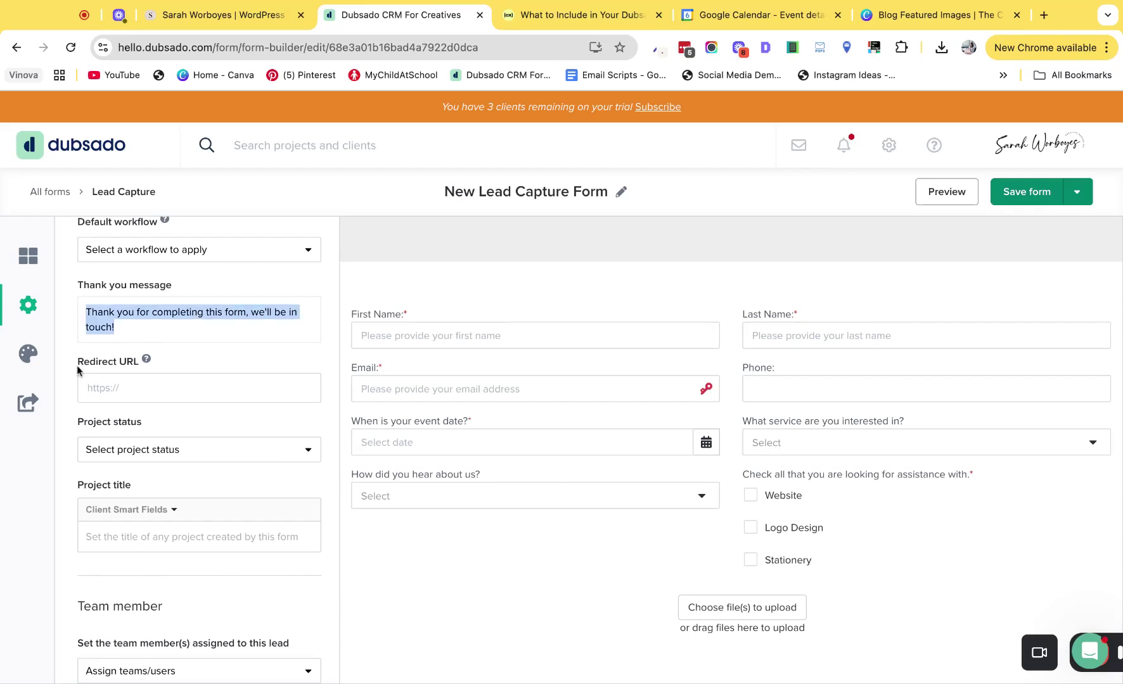
click(117, 365)
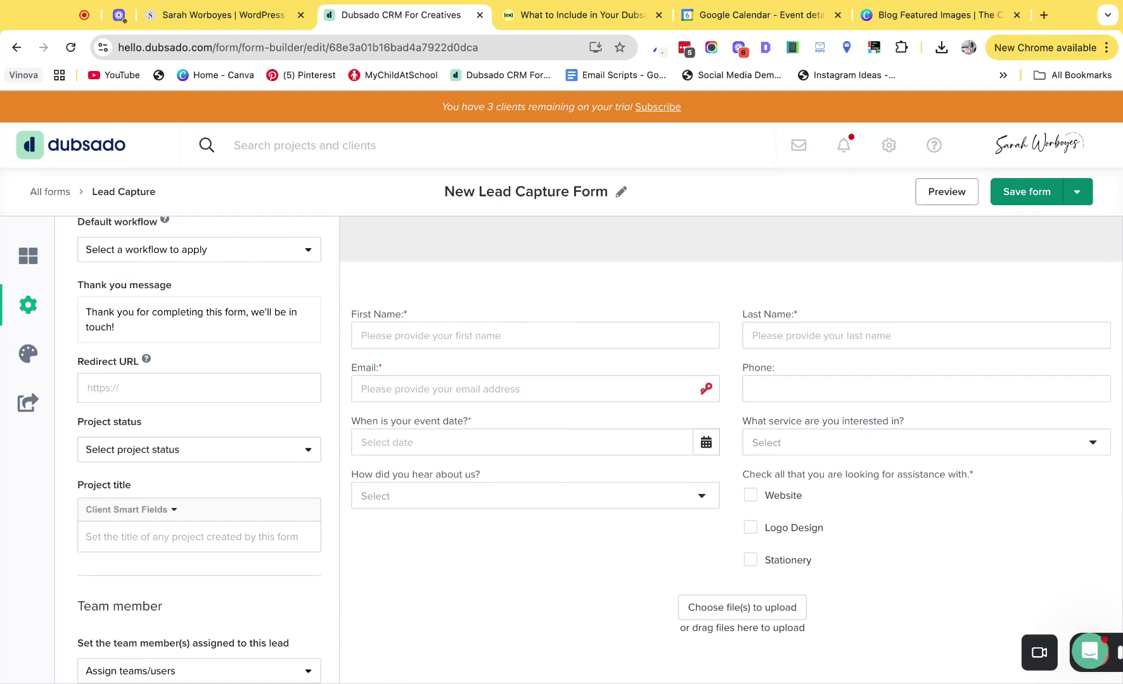
click(129, 387)
scroll(113, 441, down, 1)
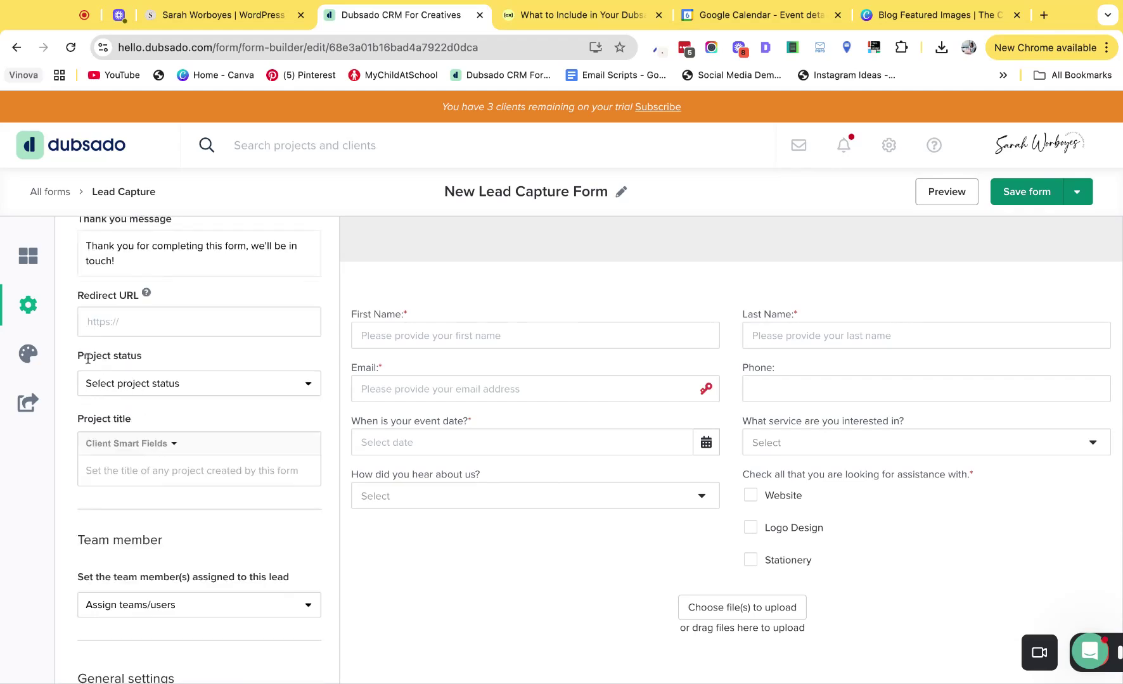
- Set the form's project status to New Inquiry and its project title to the Client Full Name smart field
click(127, 385)
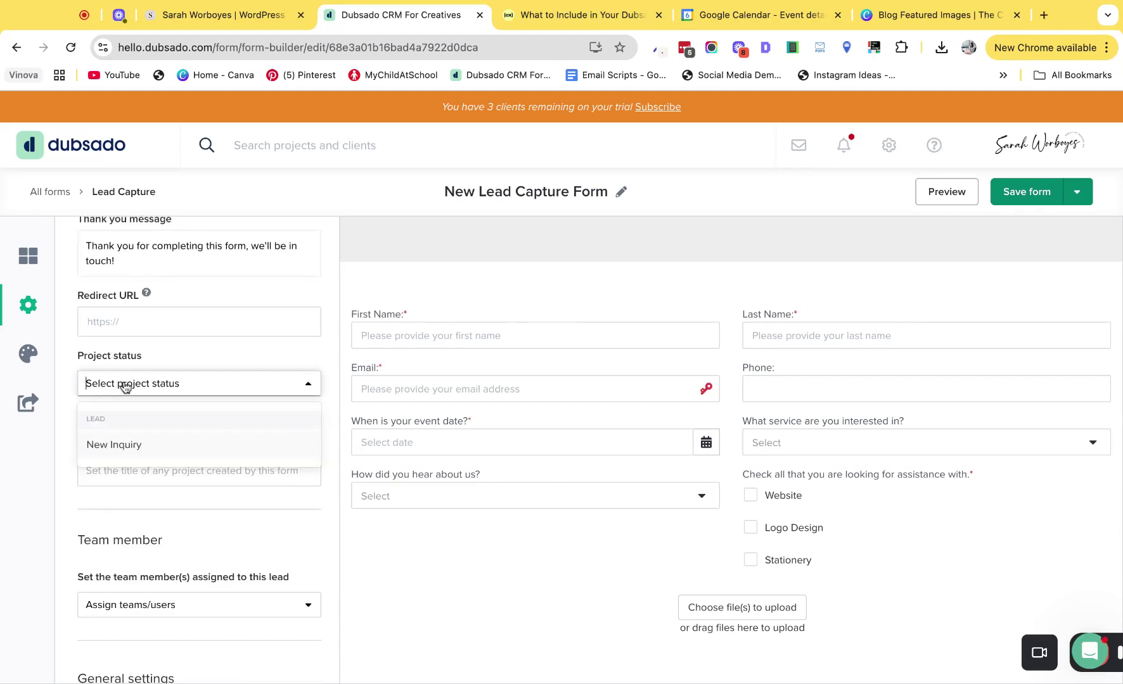
click(106, 452)
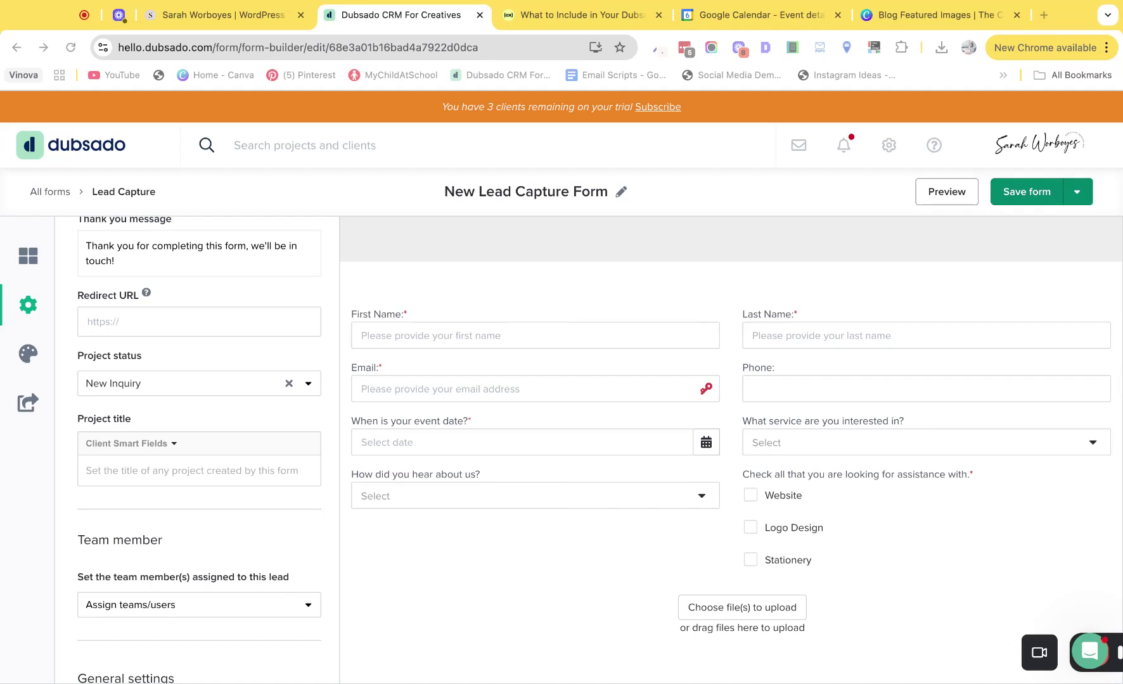
click(199, 383)
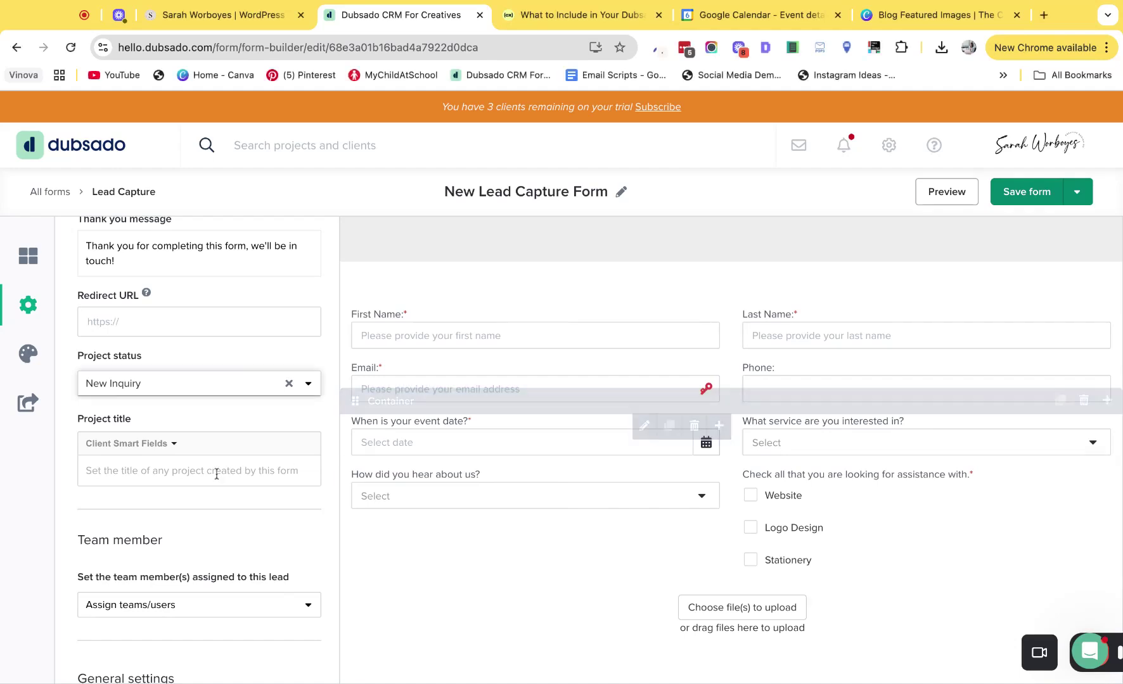
scroll(209, 471, down, 3)
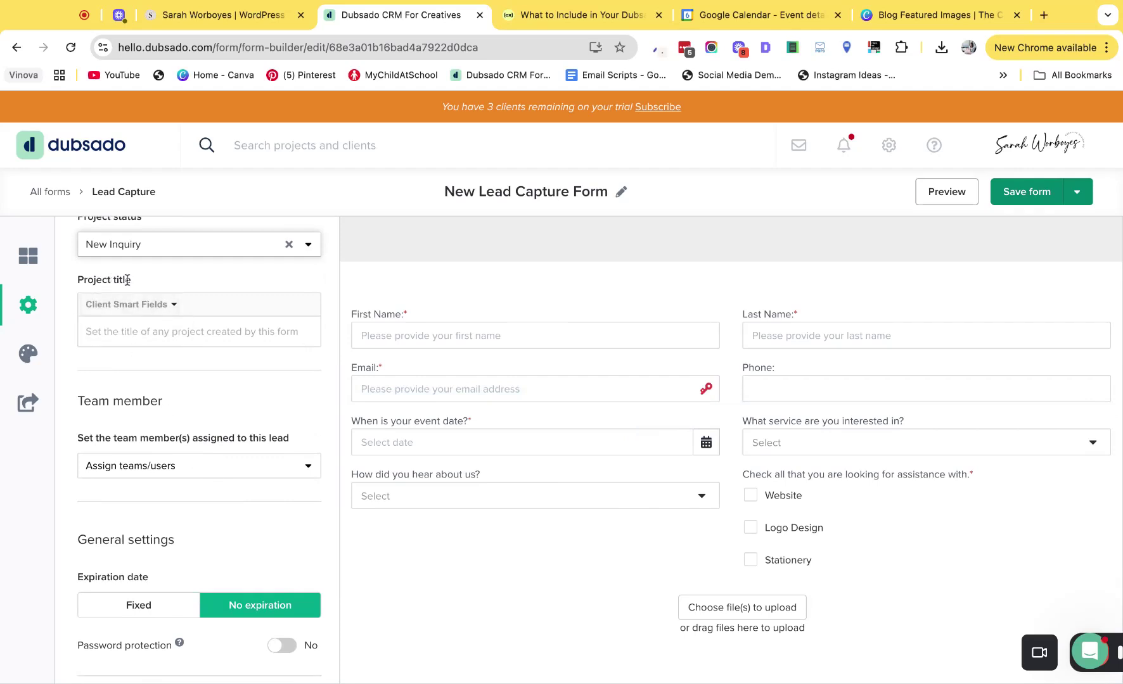
click(162, 307)
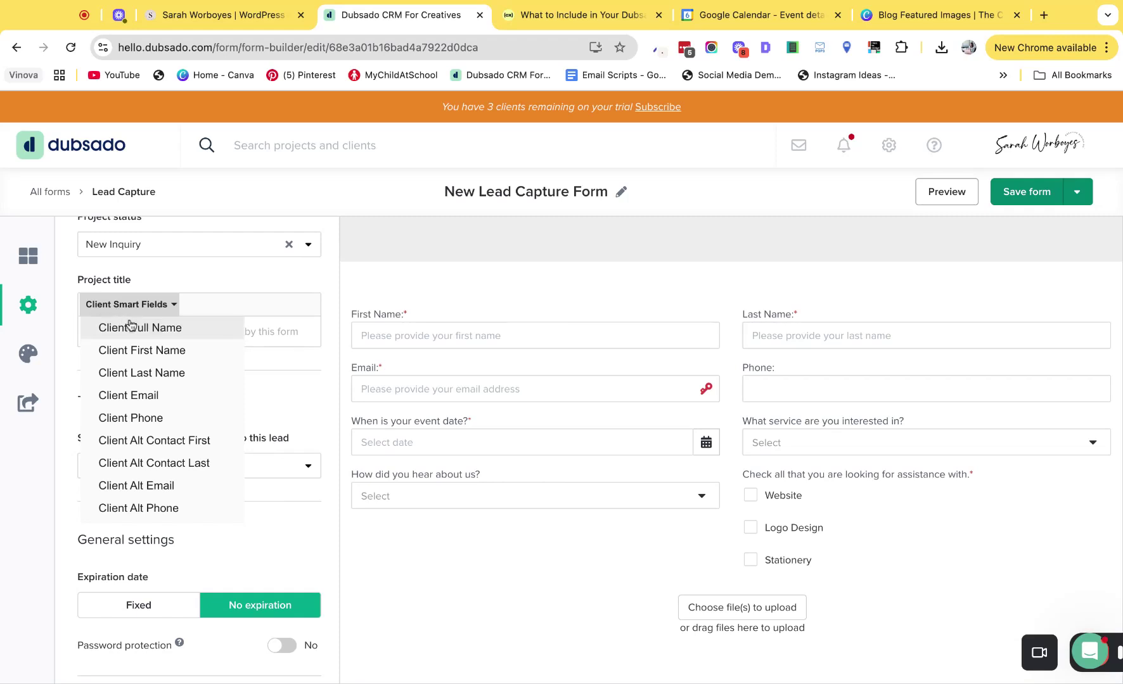
click(129, 328)
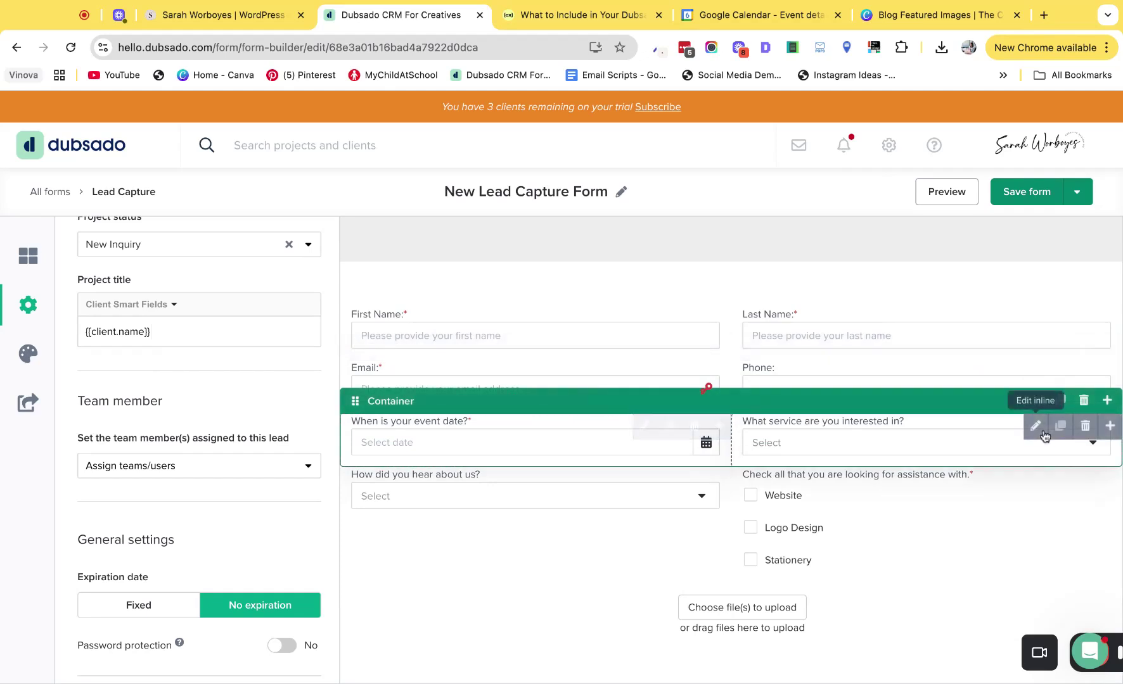
- Add a Short Answer element below the service question with the question "Venue / Location" and save the form
click(1111, 427)
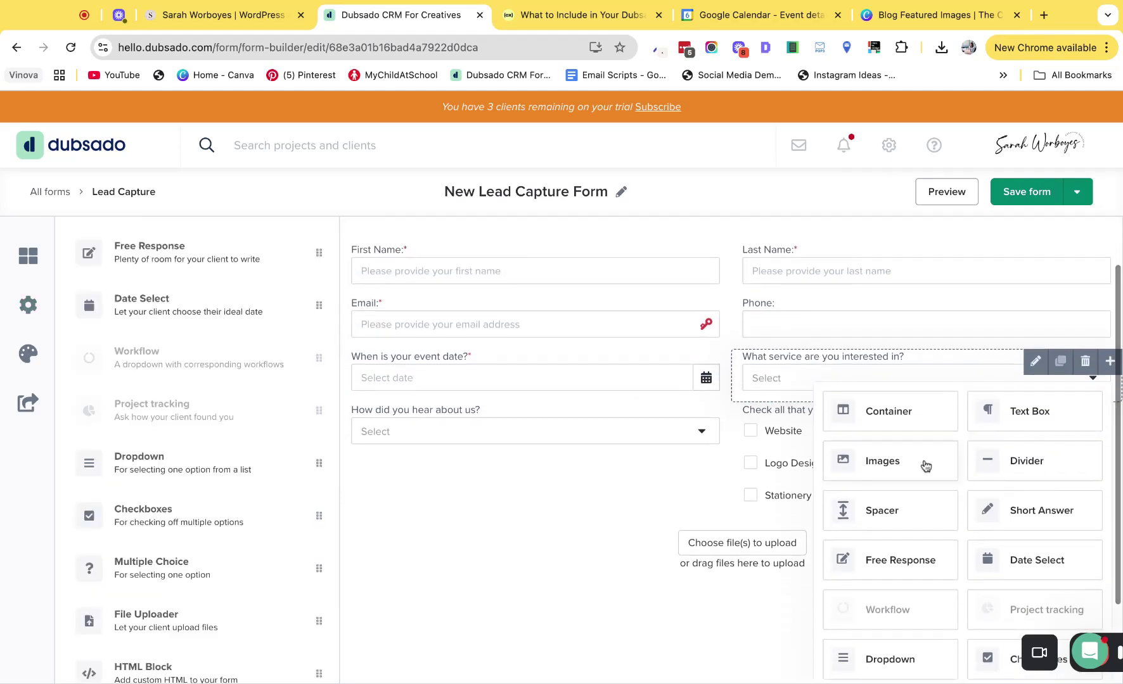
click(999, 512)
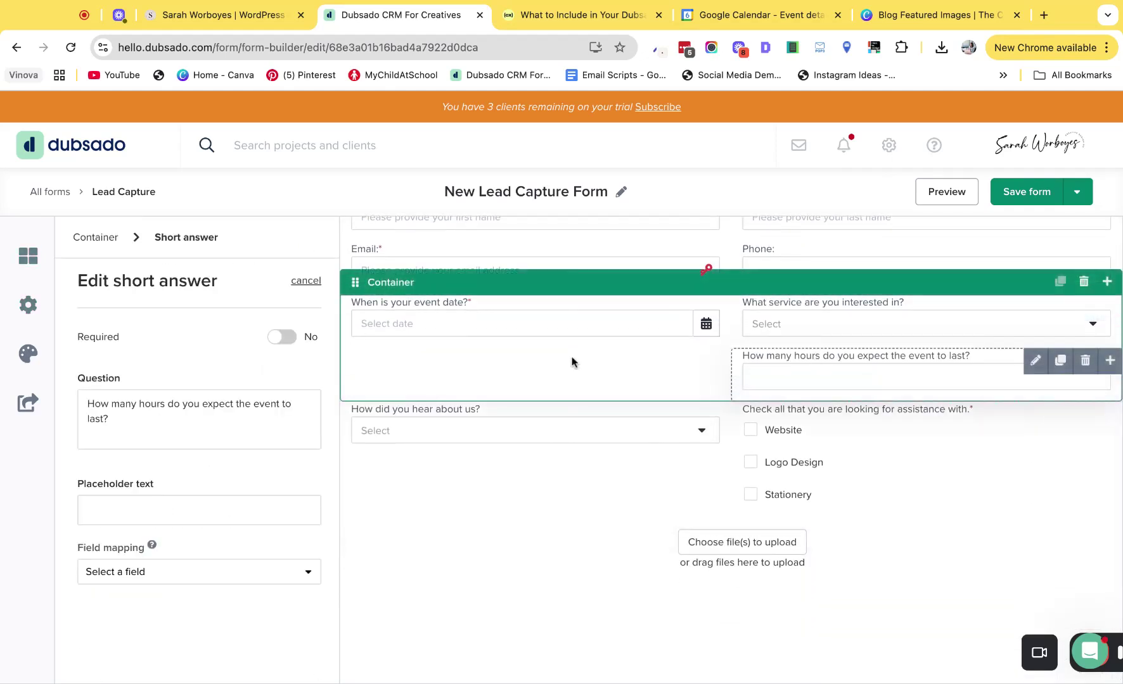
triple_click(94, 411)
text(Ve)
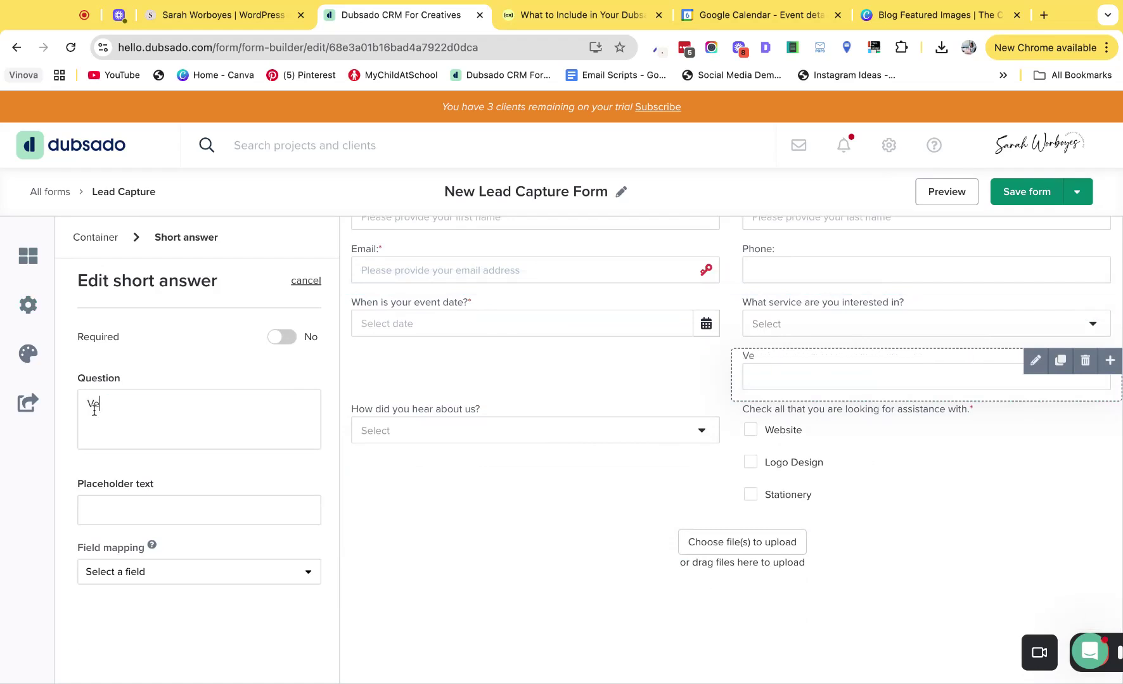
text(nue / Location)
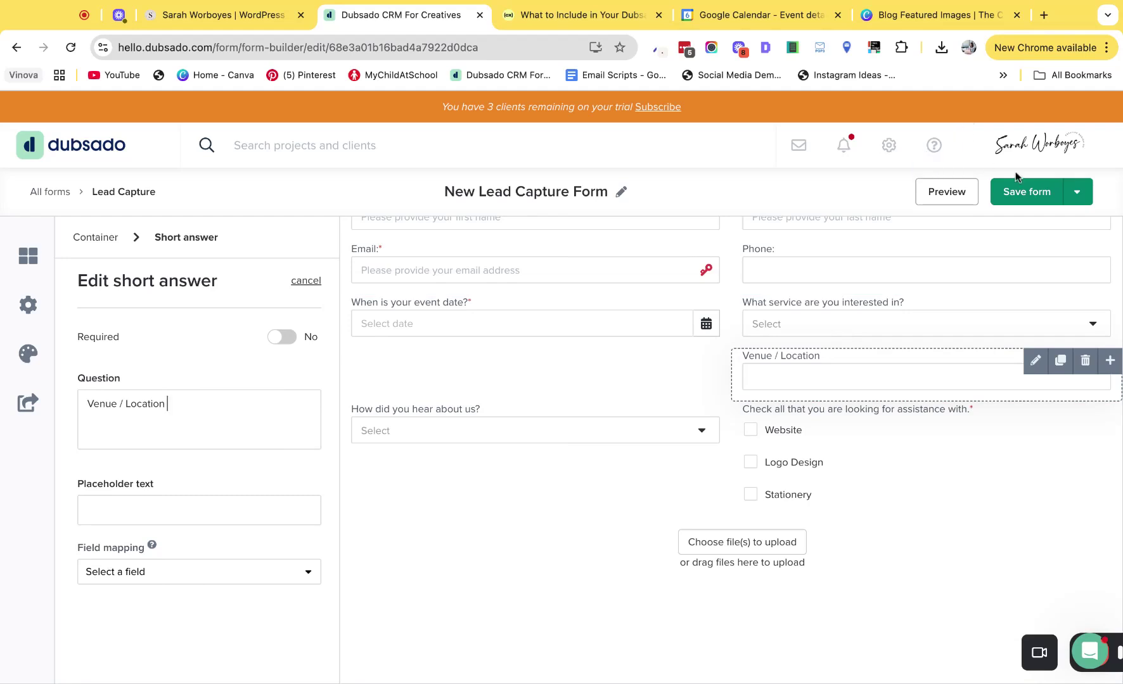
click(1034, 192)
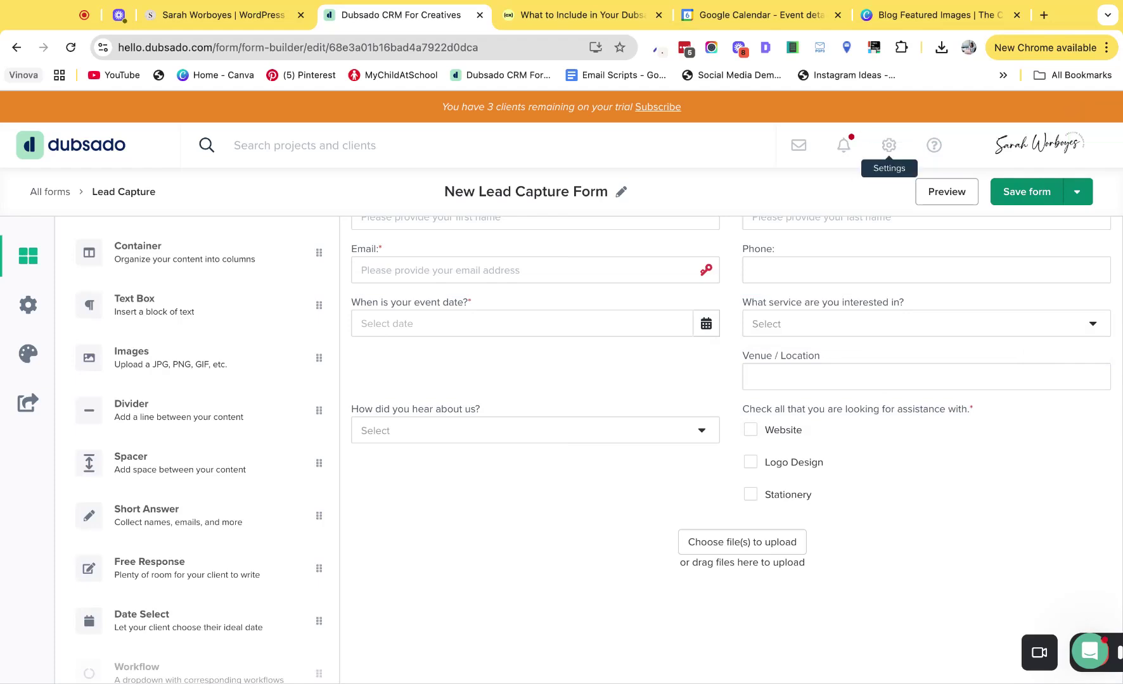
- Append a vertical bar separator after the client name in the project title and check the available smart fields
click(27, 354)
click(30, 308)
scroll(160, 456, down, 4)
click(178, 427)
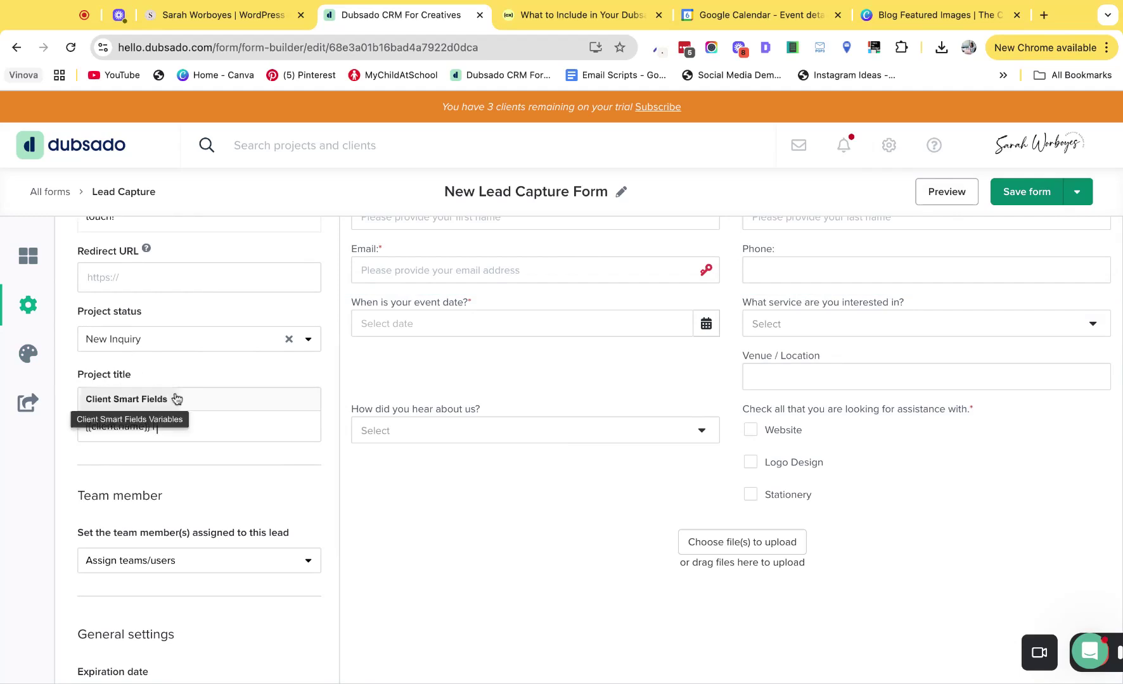
click(176, 398)
click(241, 375)
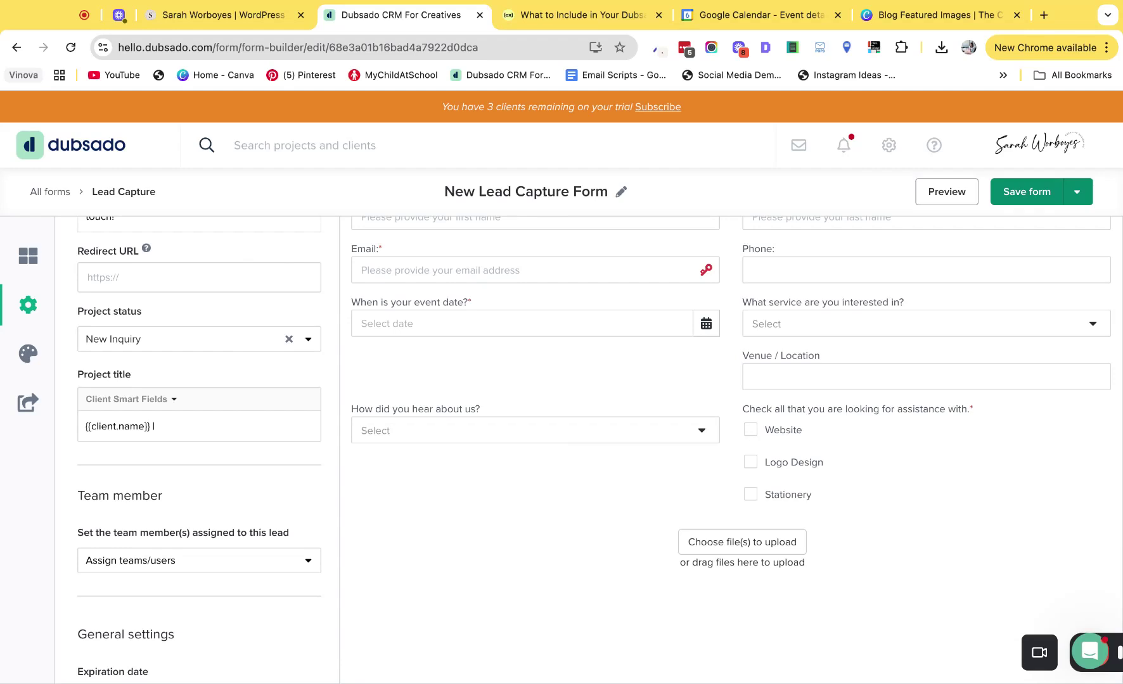
- Review the team member, expiration, password protection and legacy mode settings, and open the form styling options
scroll(199, 411, down, 4)
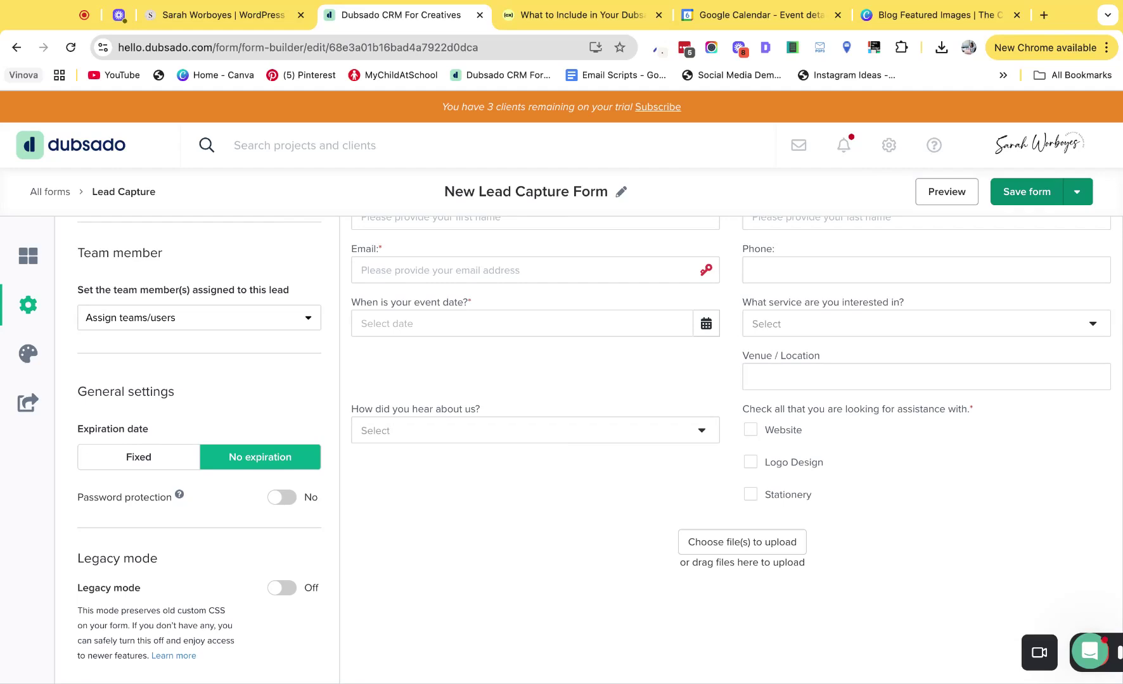
scroll(159, 361, down, 1)
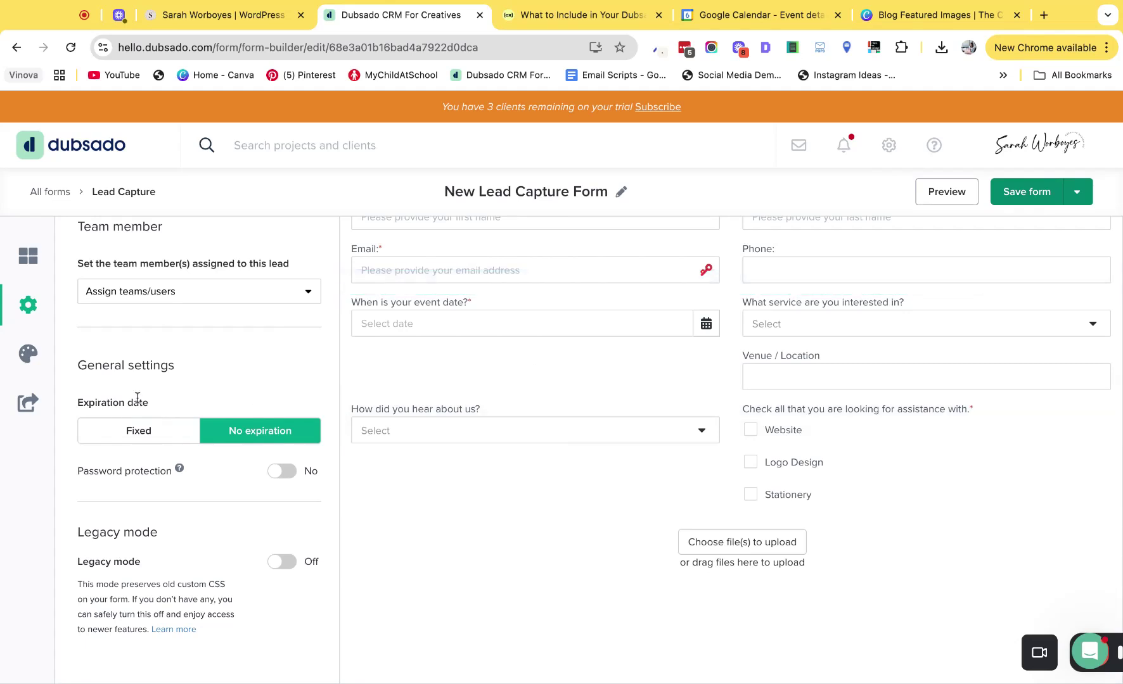
click(27, 353)
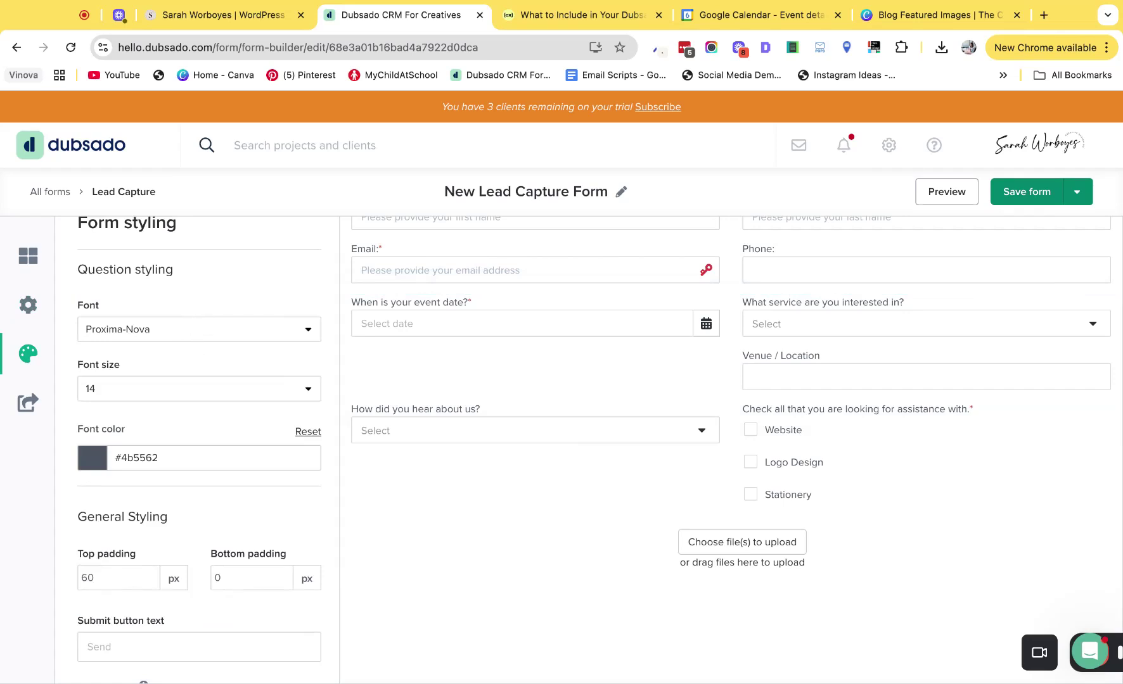
- Set the form's top padding to 0 px and open the custom CSS editor
scroll(171, 477, down, 2)
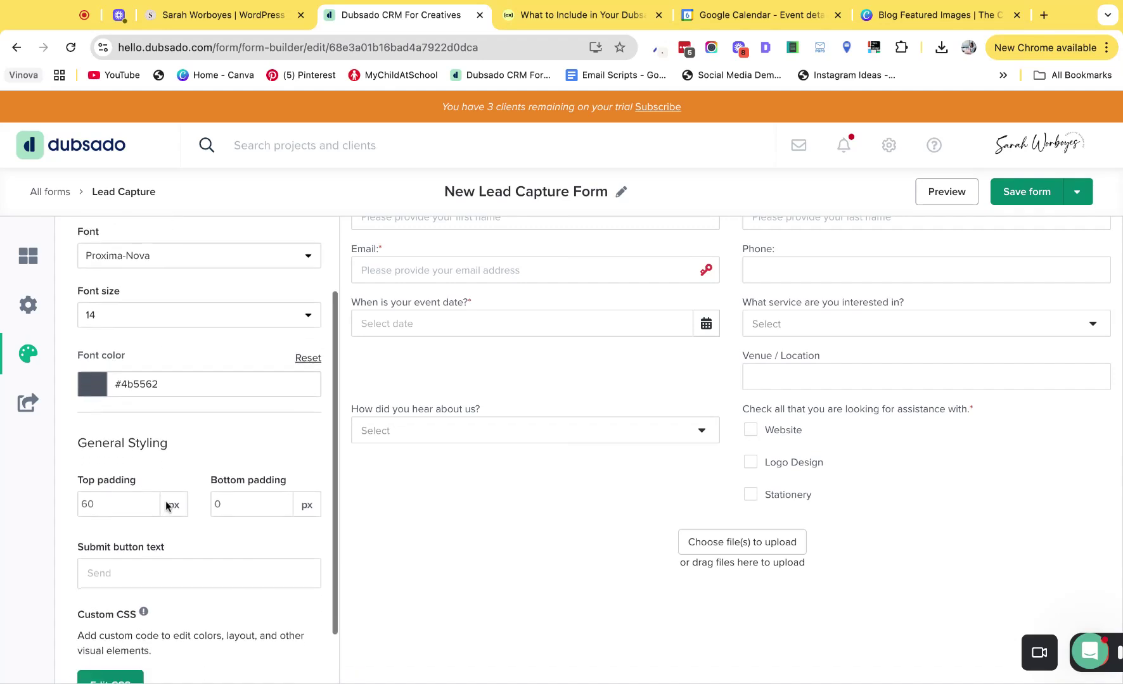
double_click(96, 504)
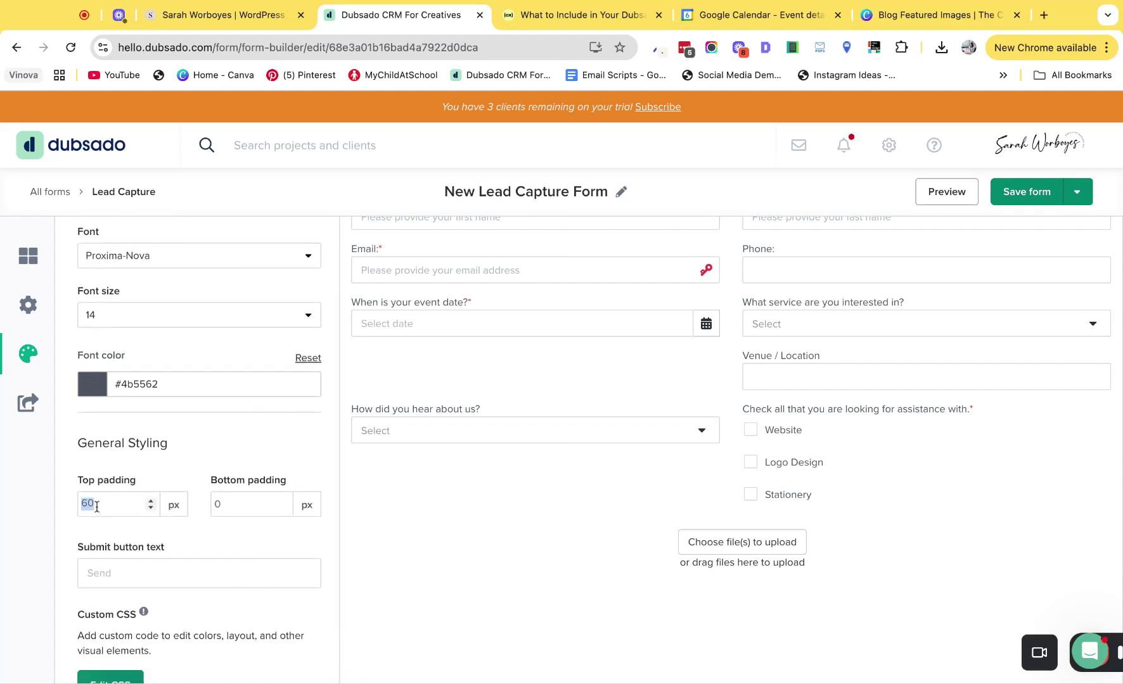
text(0)
scroll(184, 468, down, 1)
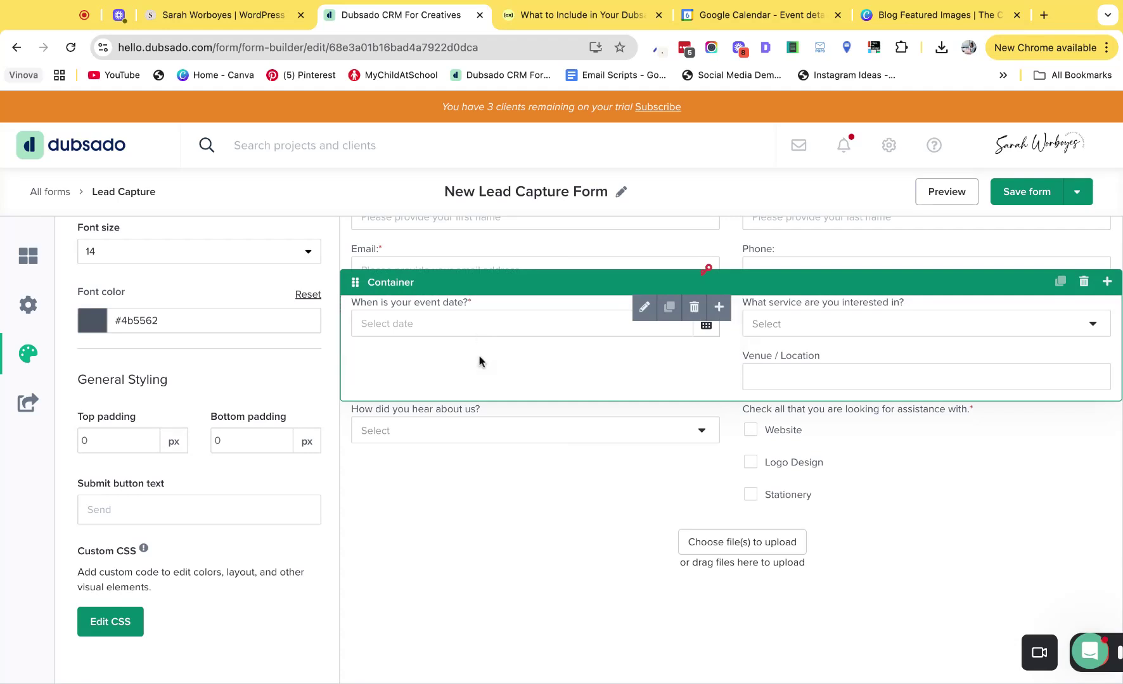
click(105, 626)
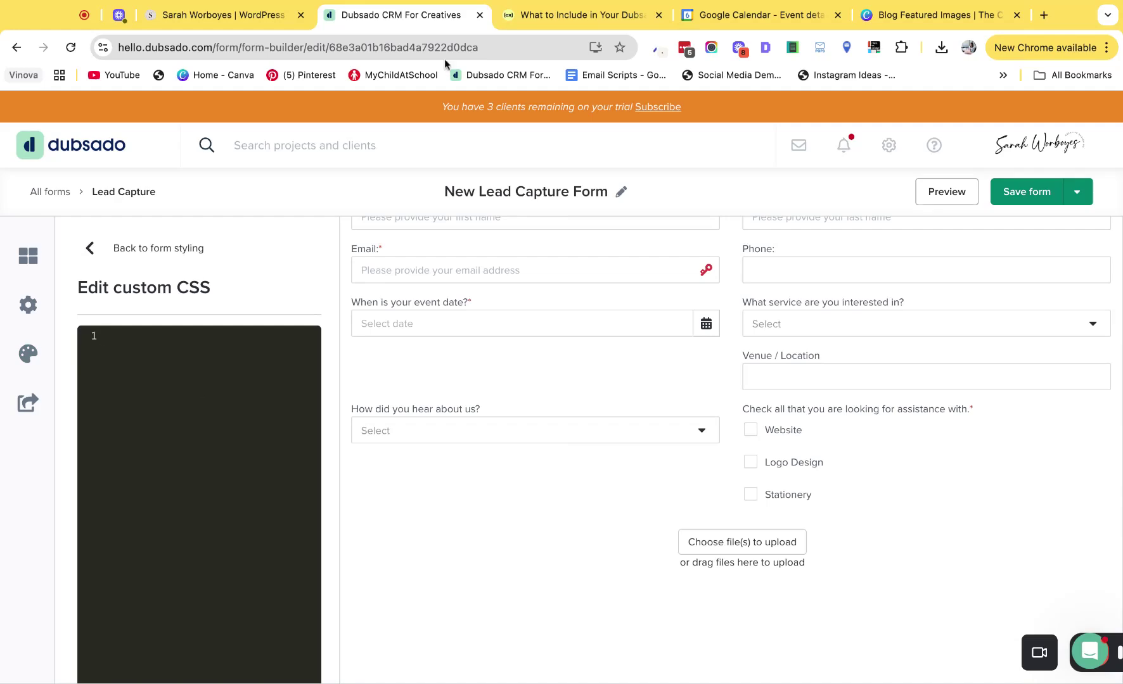
- Switch to The CX Toolbox website and look through its blog for Dubsado form styling tutorials
click(558, 14)
click(546, 144)
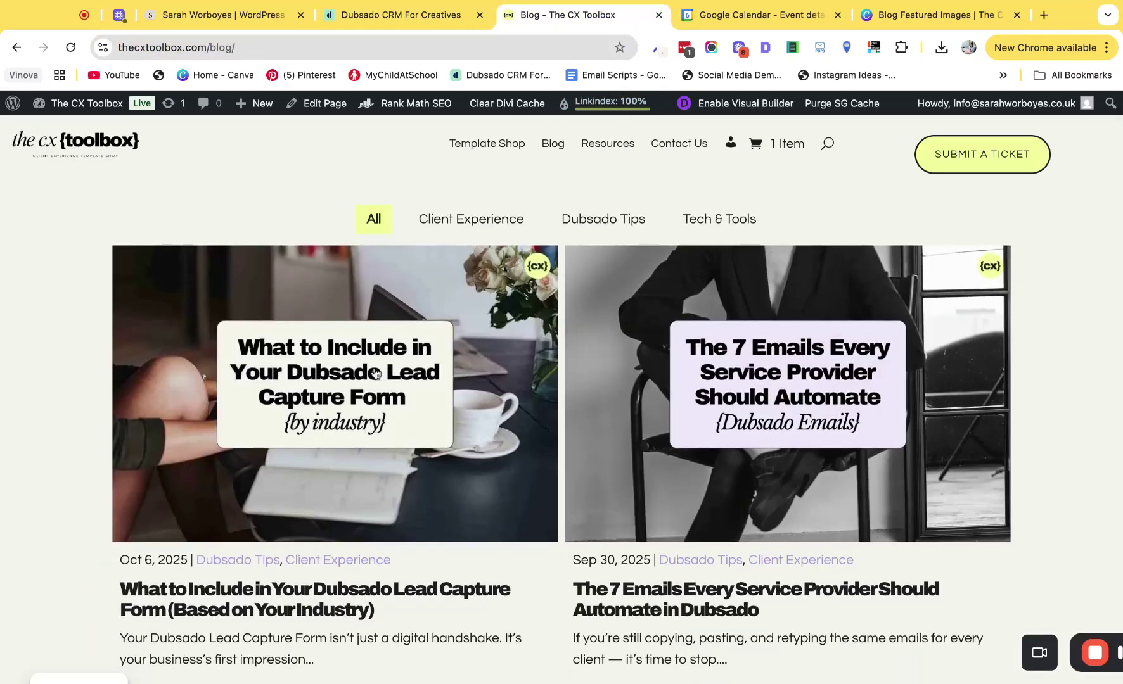
scroll(379, 413, down, 10)
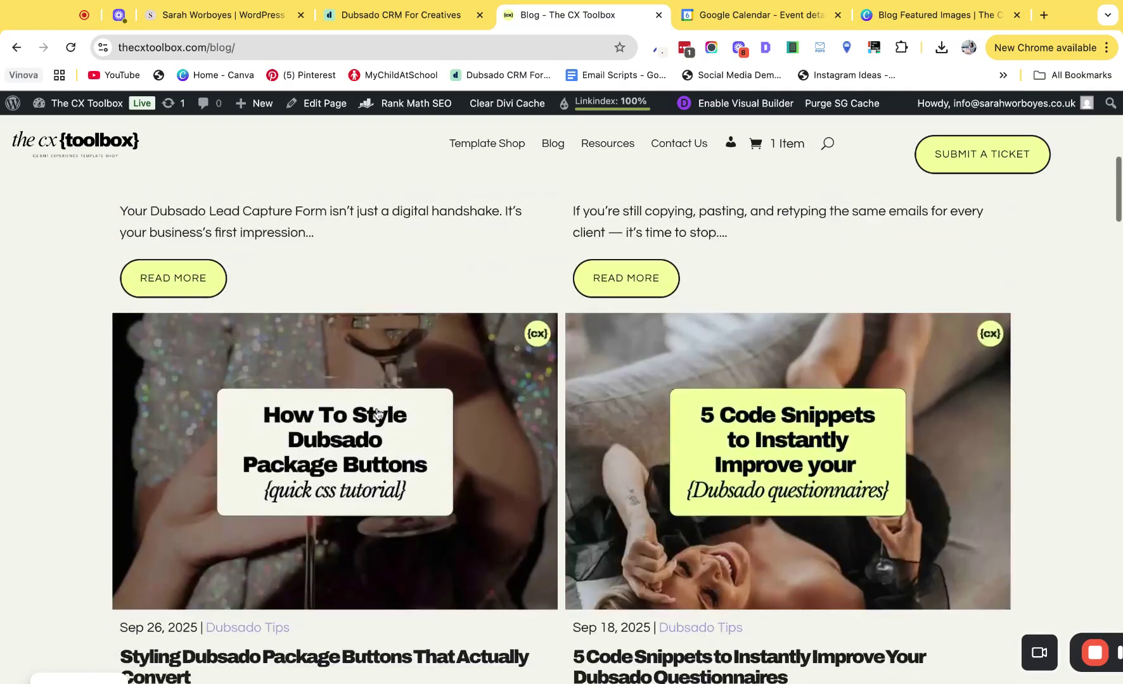
scroll(352, 376, down, 5)
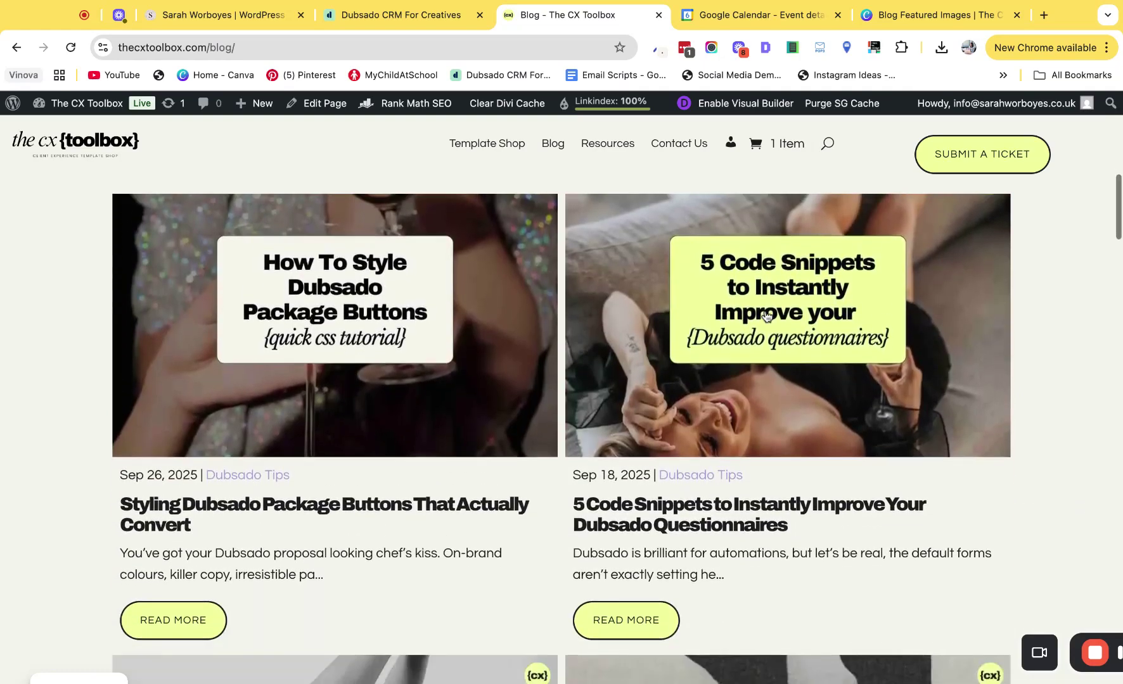
scroll(797, 294, down, 6)
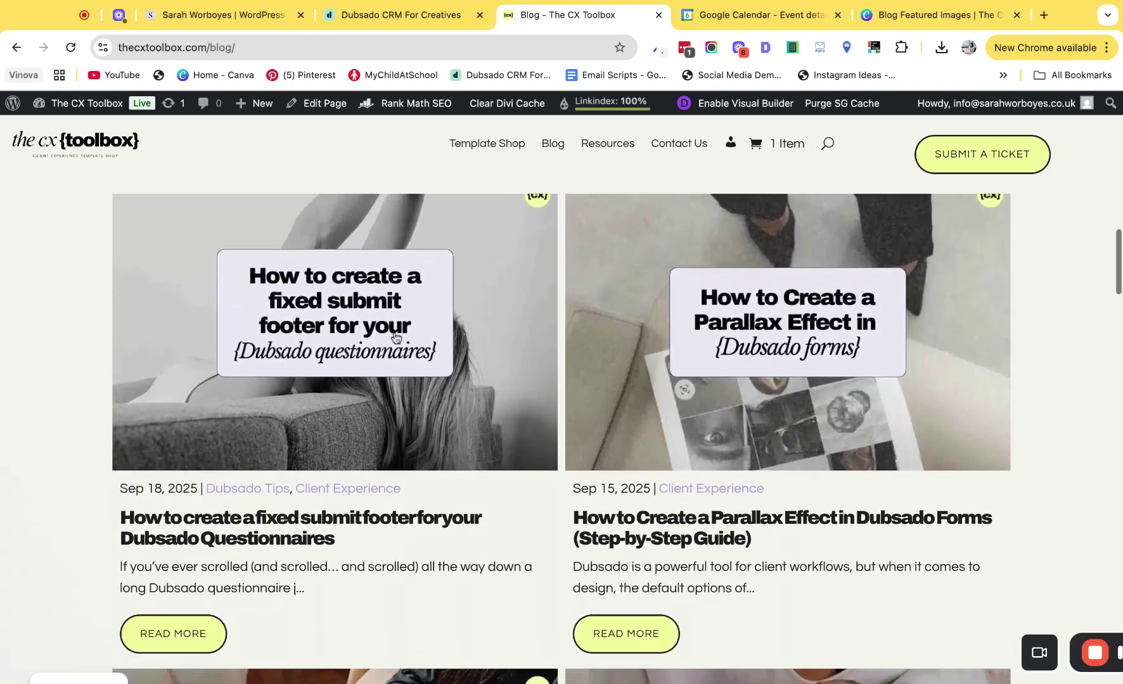
scroll(393, 336, down, 7)
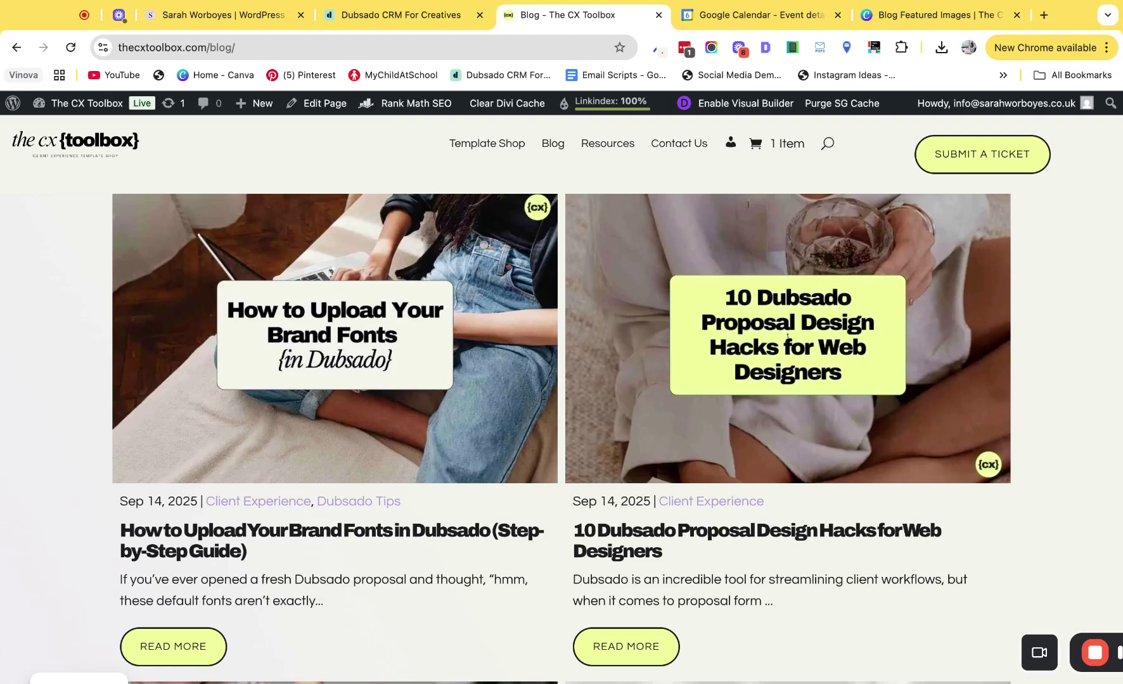
- Open the site's resources and view the page for the free Dubsado lead capture for wedding photographers
click(611, 149)
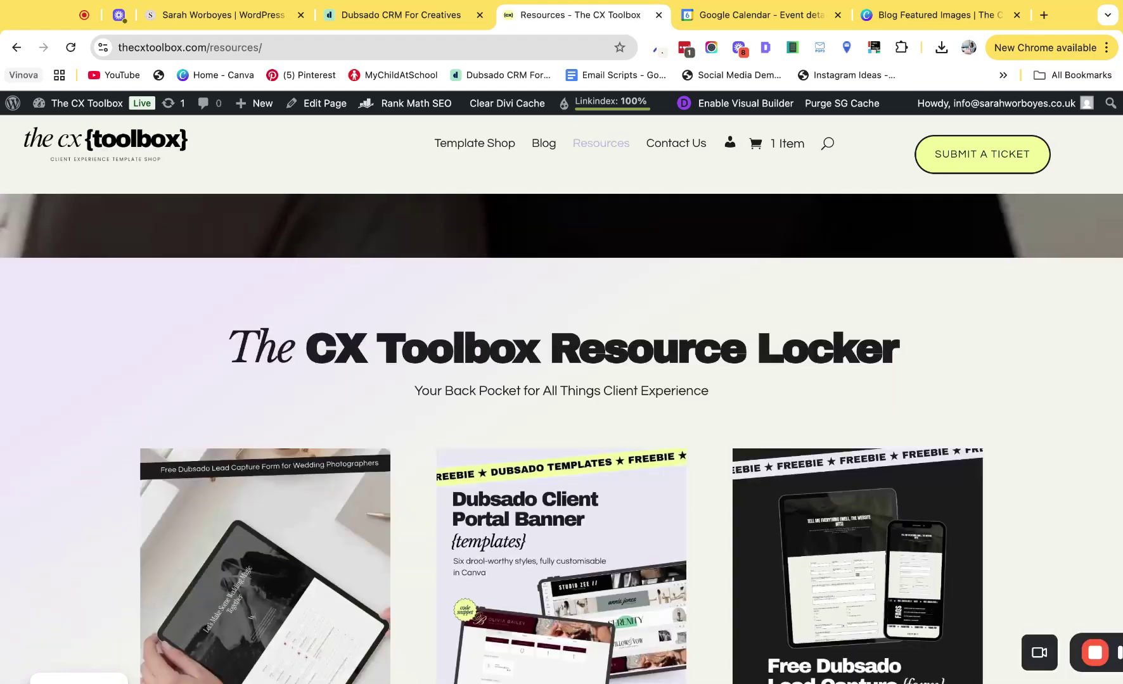
scroll(237, 437, down, 5)
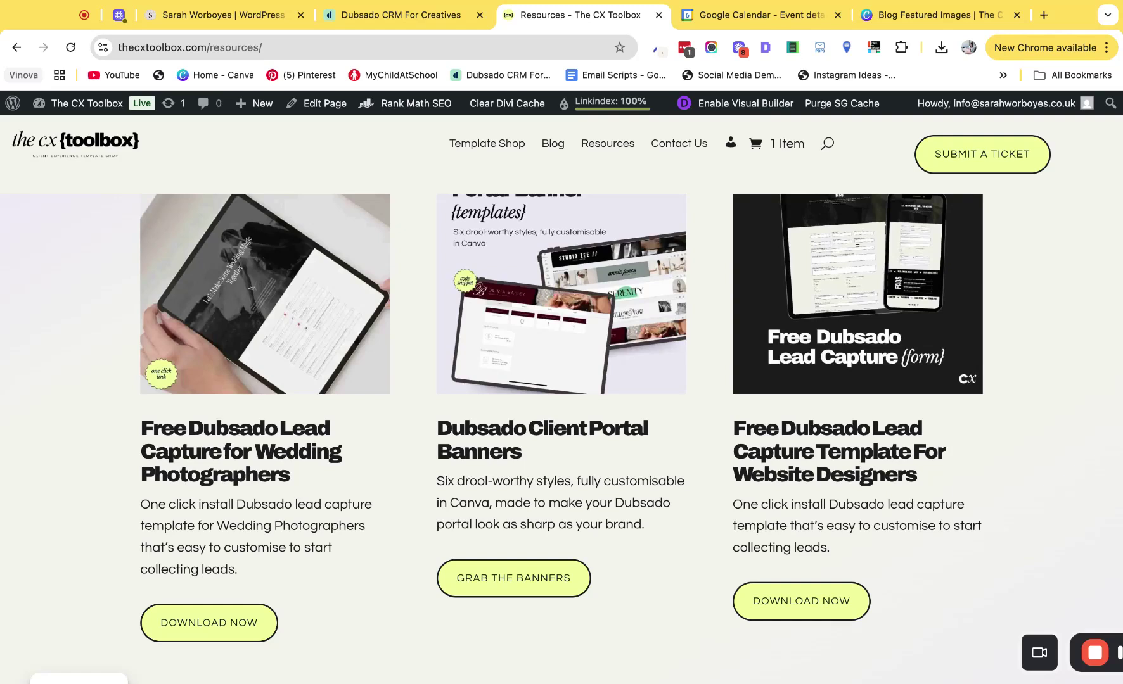
click(227, 627)
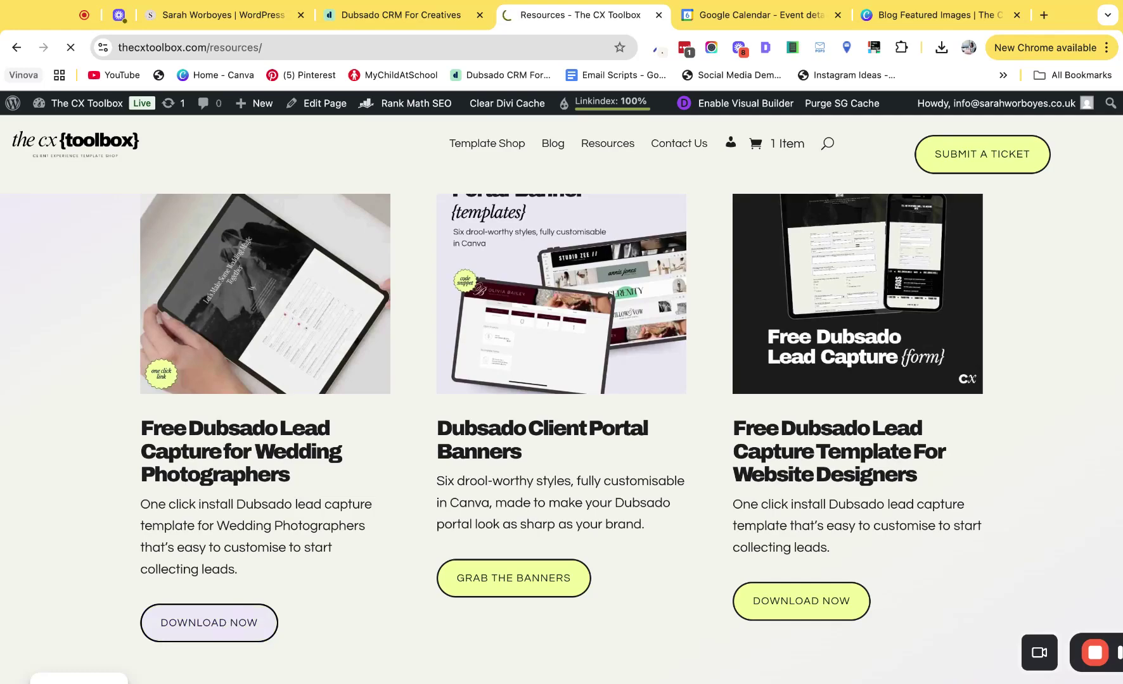
scroll(375, 607, down, 15)
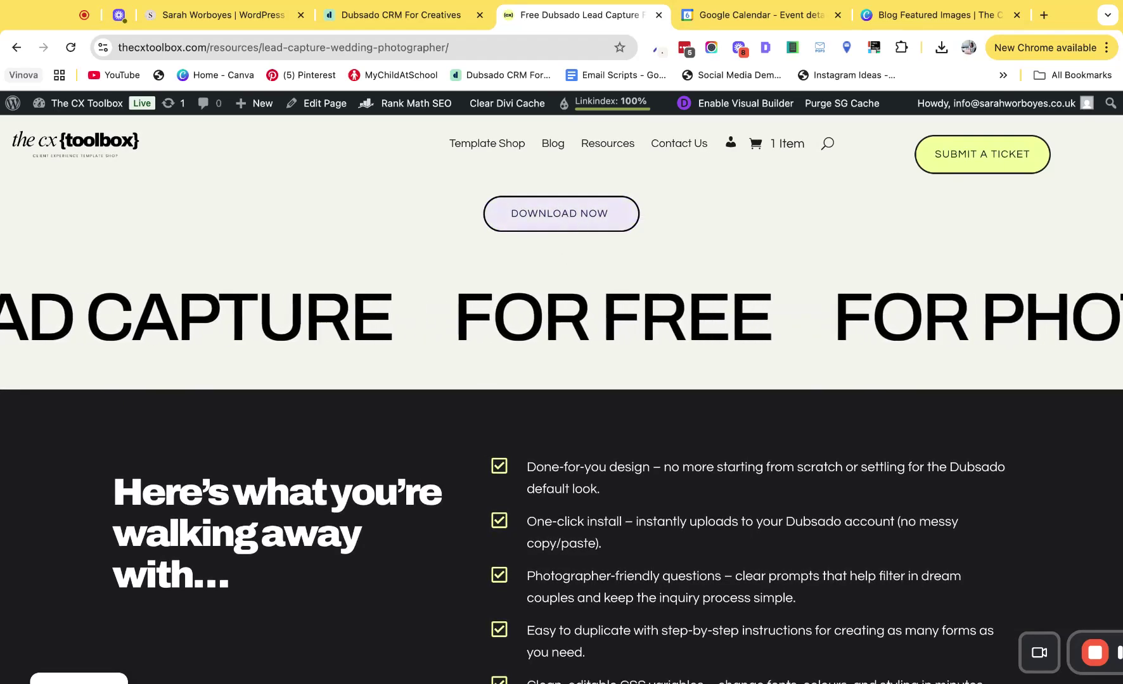
- Return to Dubsado and leave the form for the forms list, saving the changes
click(423, 18)
click(66, 192)
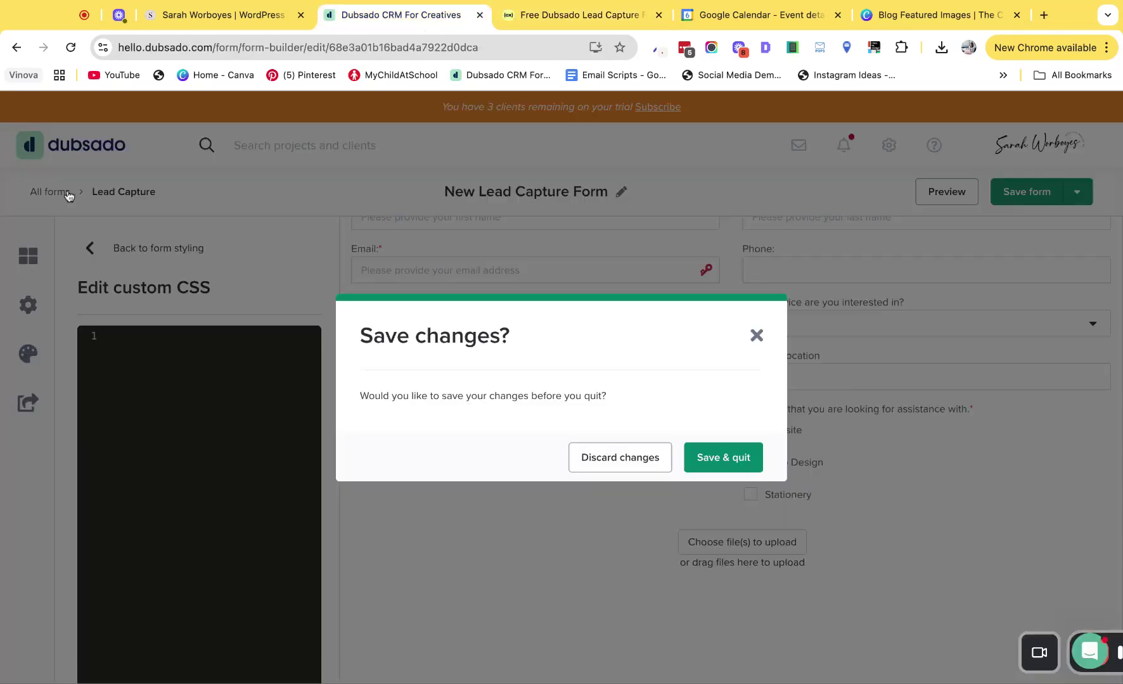
click(723, 458)
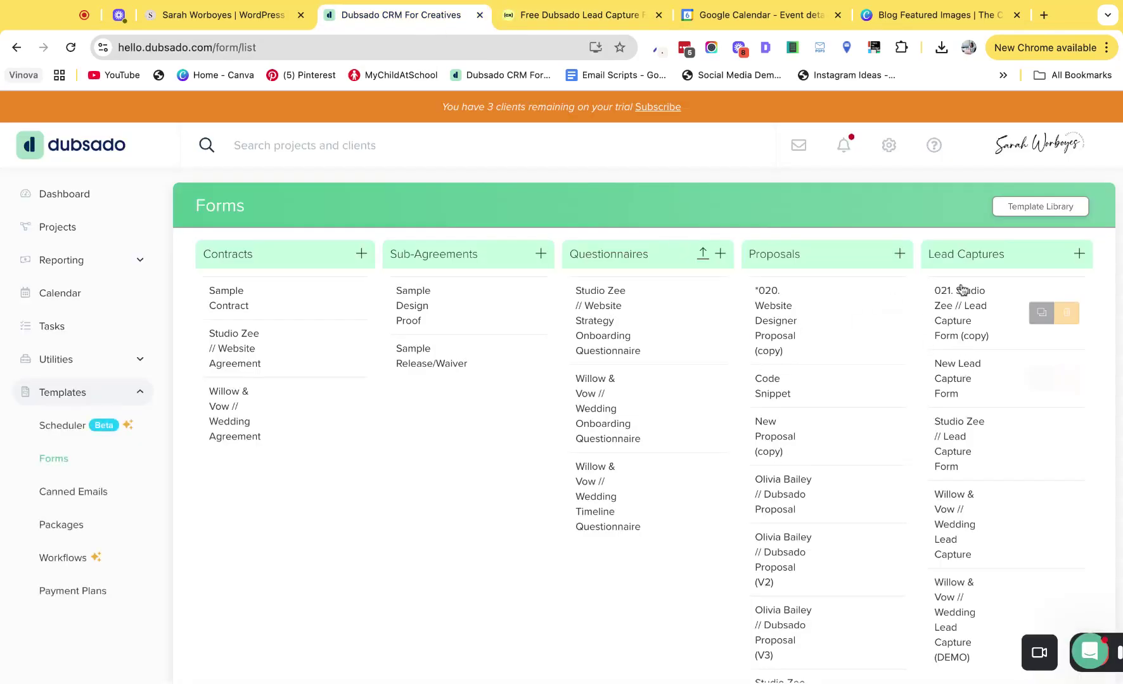
- Open the Willow & Vow // Wedding Lead Capture form and look through its preview
scroll(948, 389, down, 2)
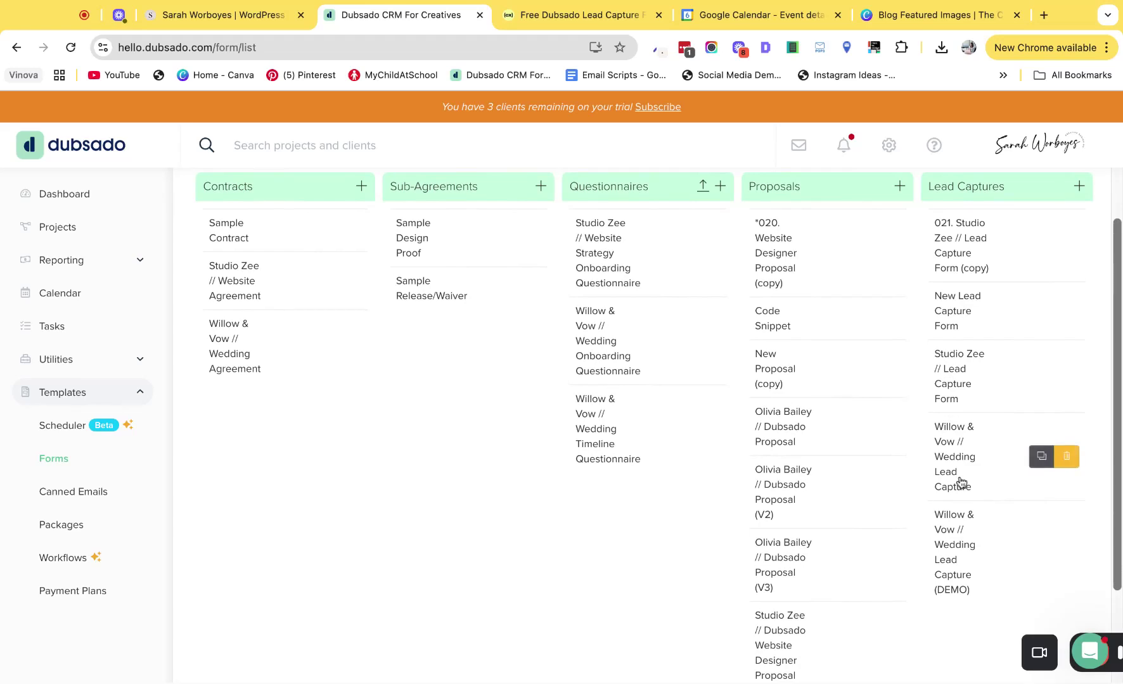
click(953, 455)
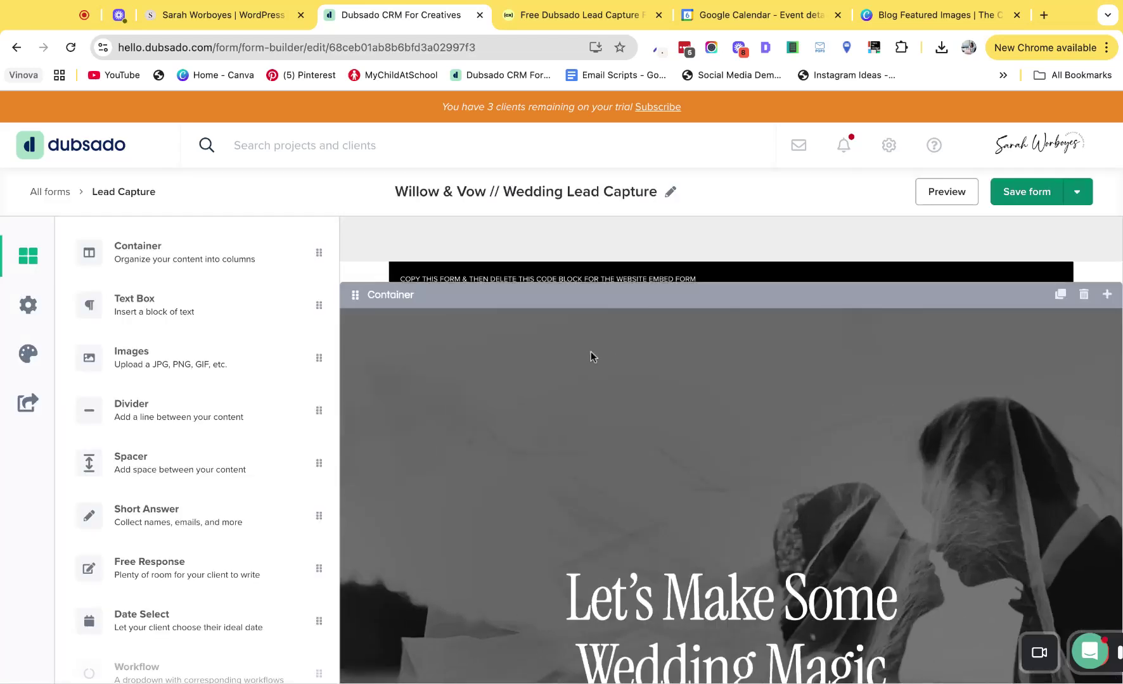
click(929, 198)
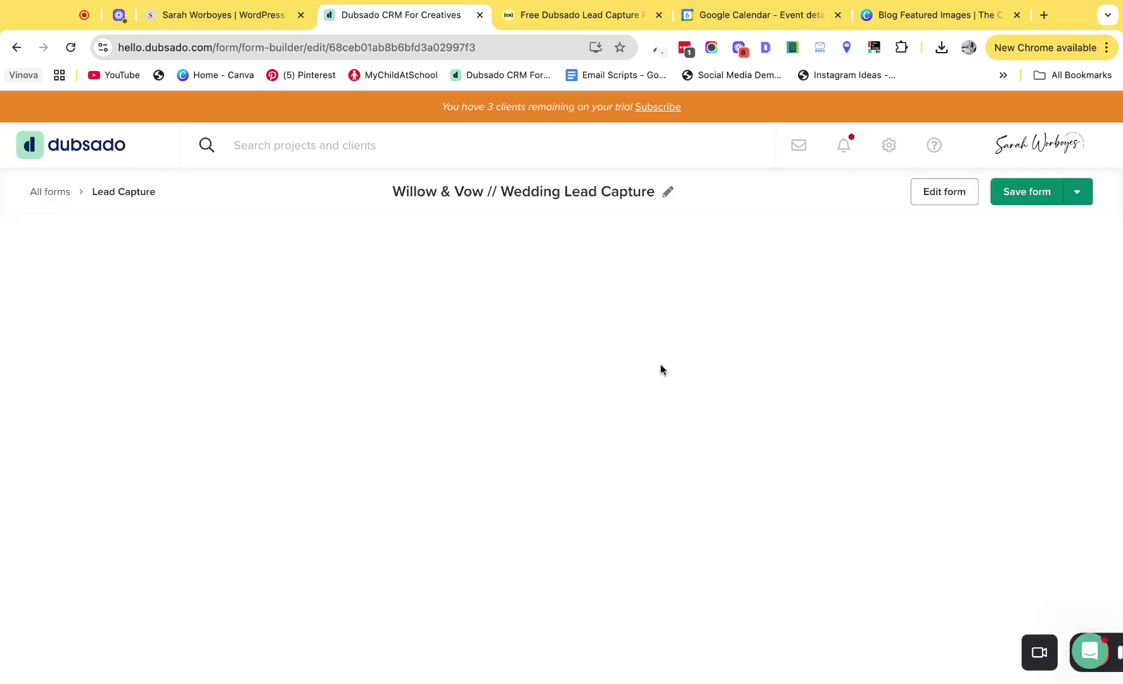
scroll(733, 441, down, 10)
scroll(732, 442, down, 7)
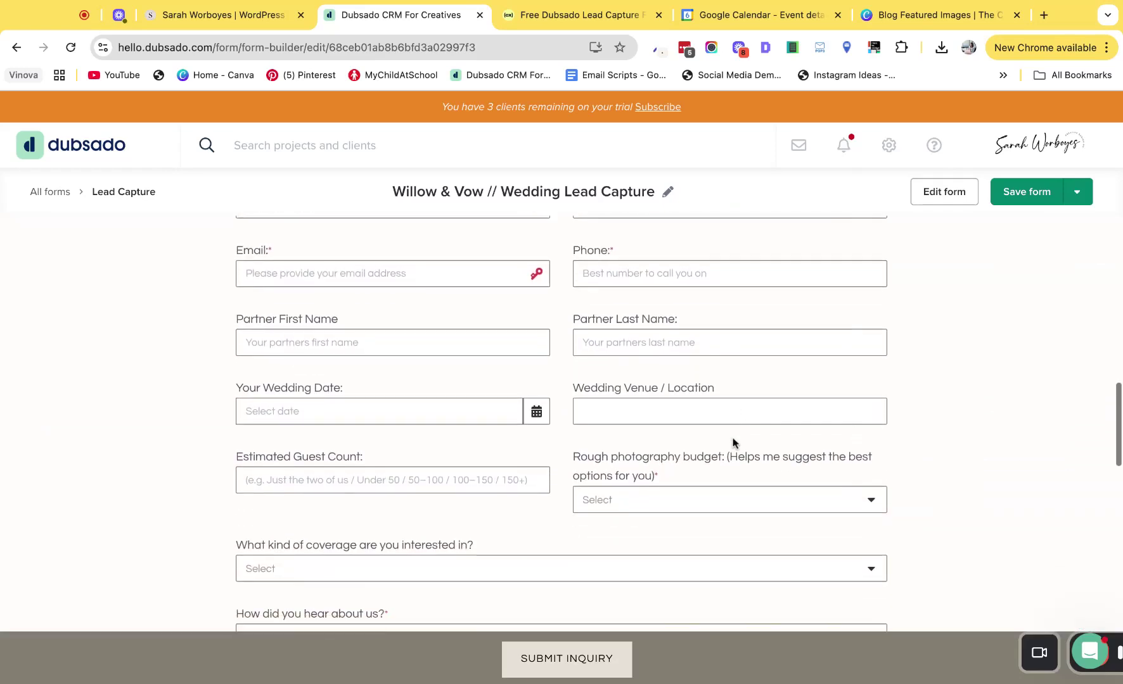
scroll(440, 465, down, 2)
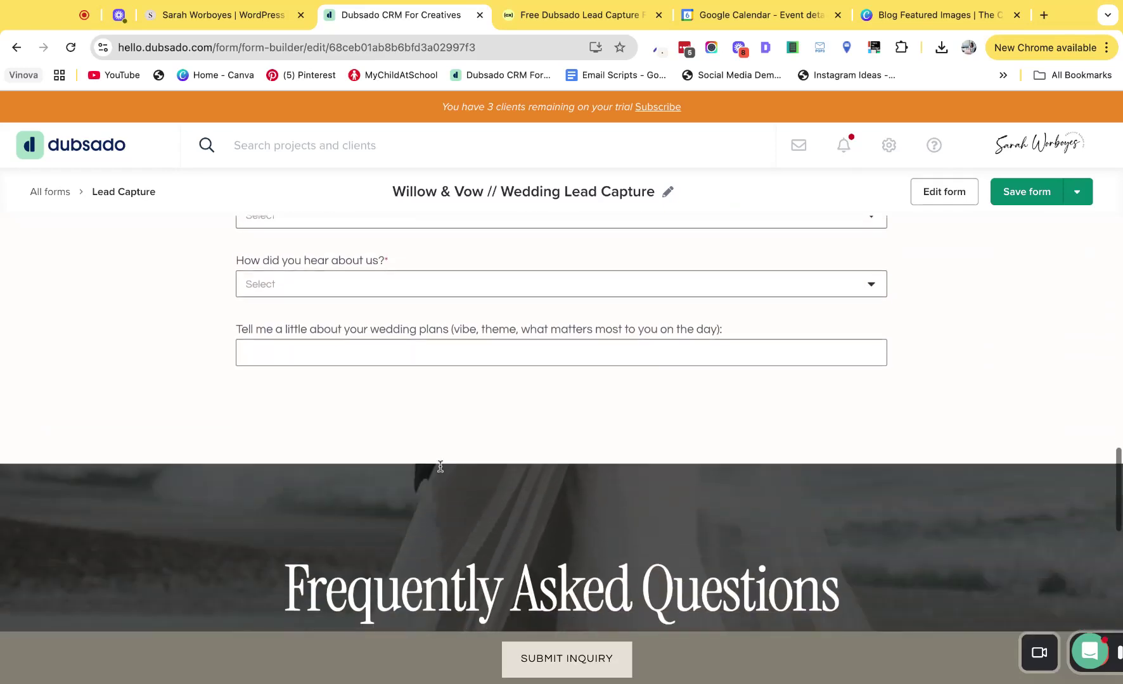
scroll(439, 464, up, 5)
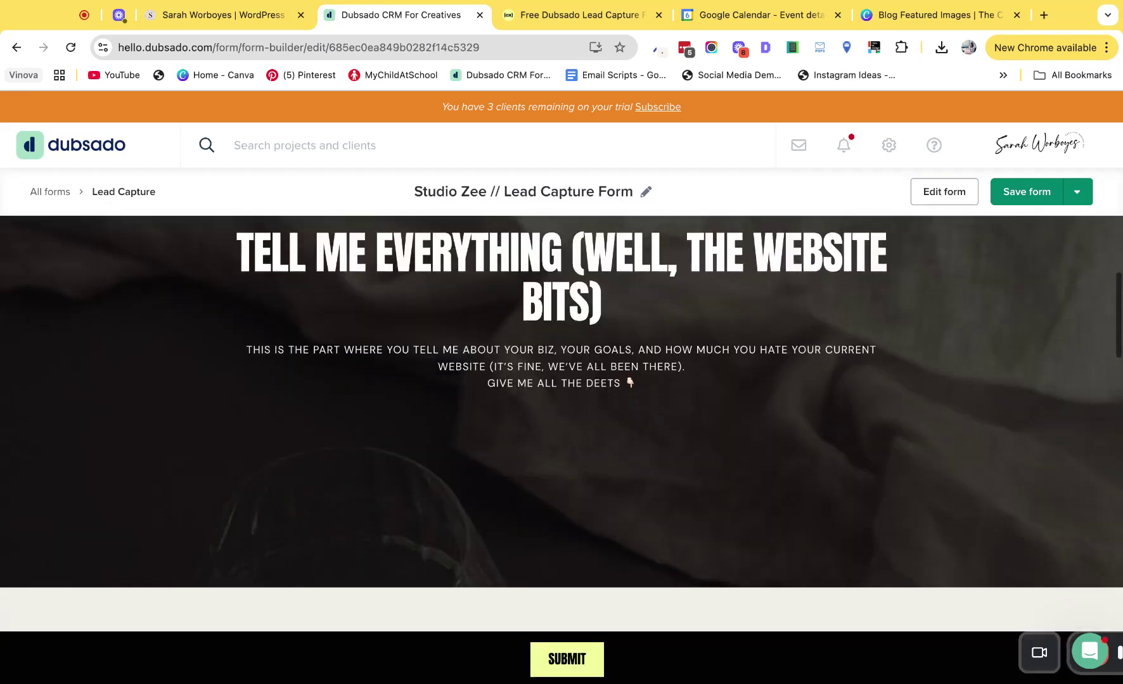
- Look through the questions and styling in the Studio Zee // Lead Capture Form preview
scroll(697, 380, down, 10)
scroll(371, 380, down, 3)
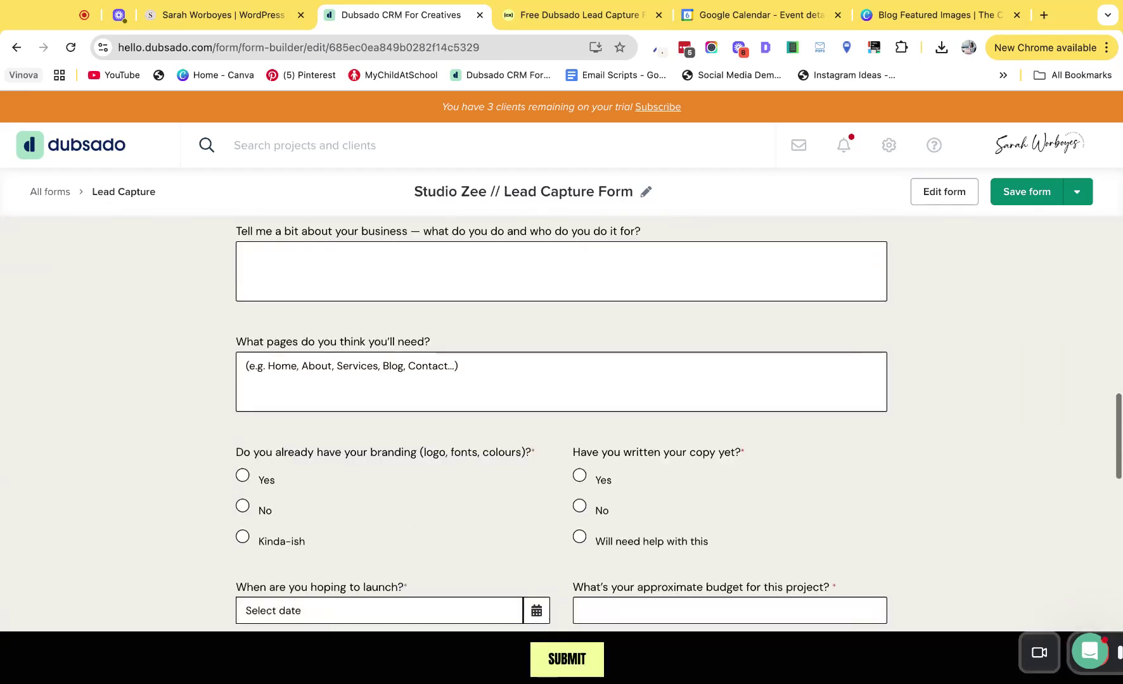
scroll(407, 410, down, 3)
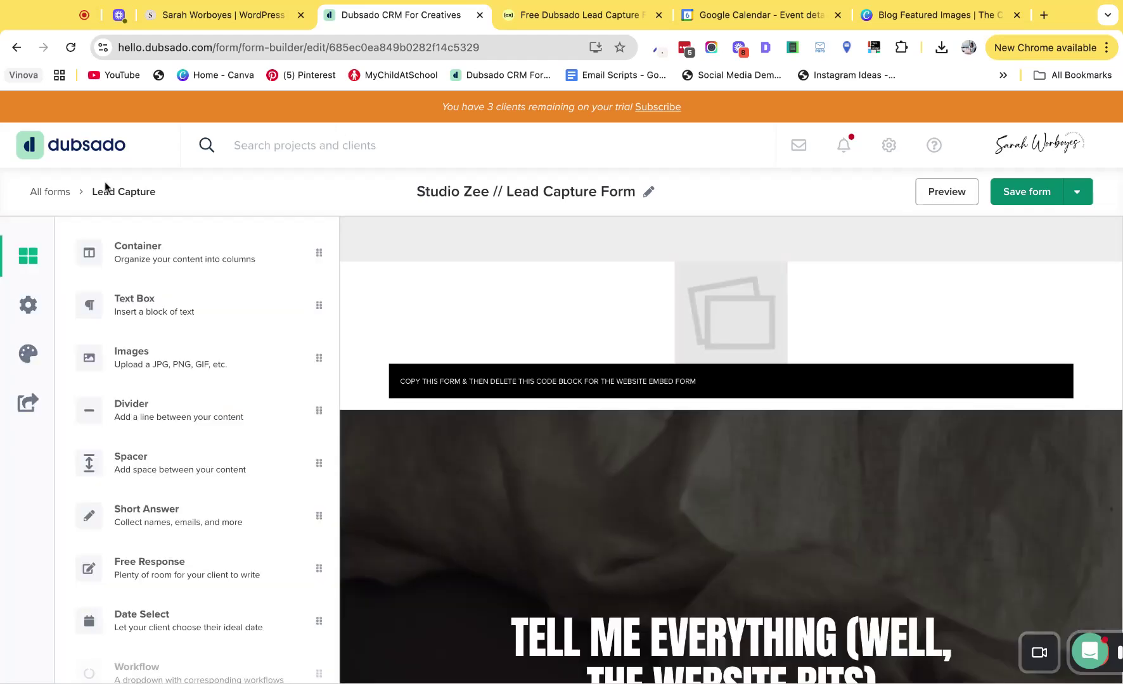
- Reopen New Lead Capture Form from the forms list and view the settings of the first and last name container
click(43, 194)
click(944, 380)
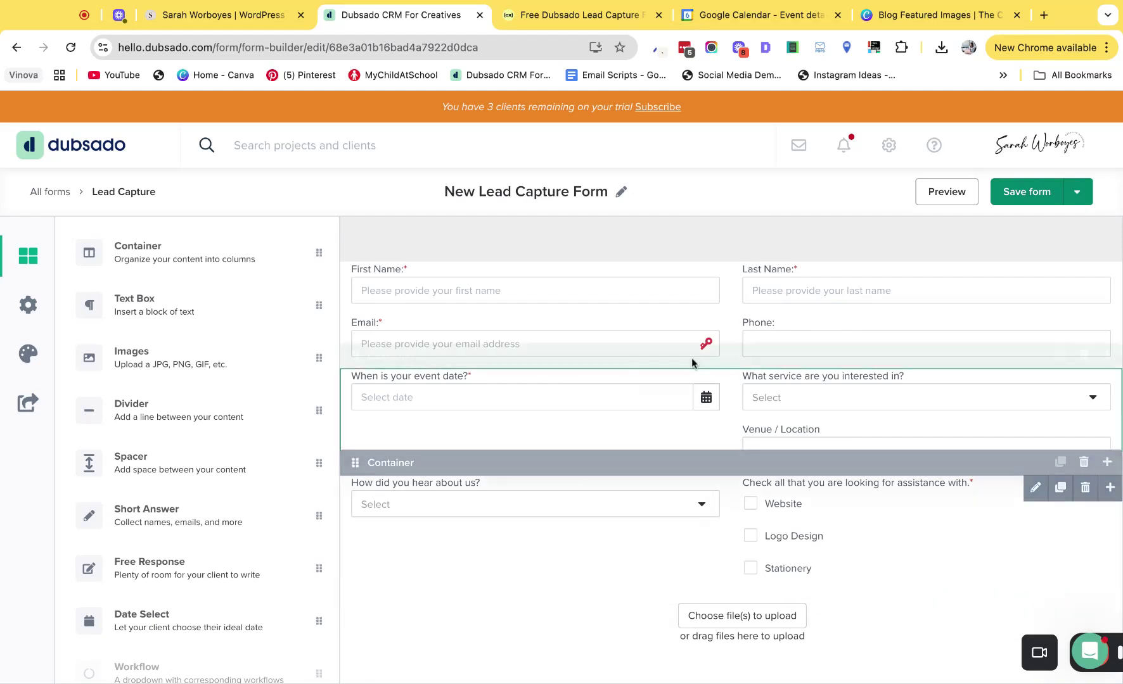
click(436, 250)
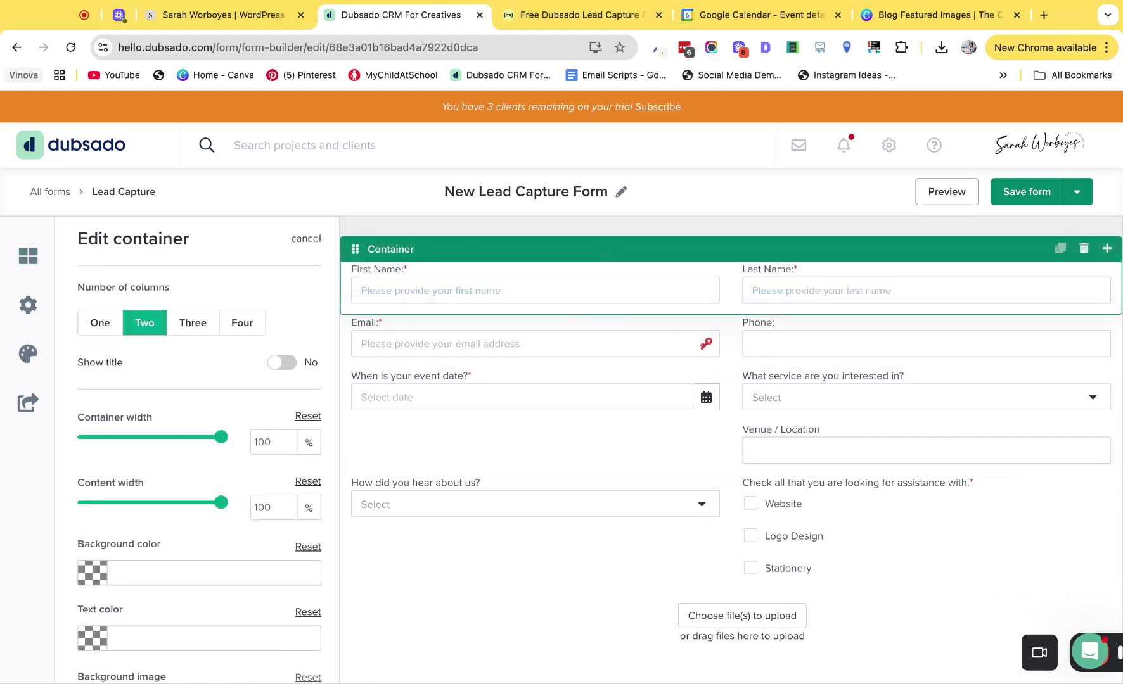
scroll(807, 363, down, 1)
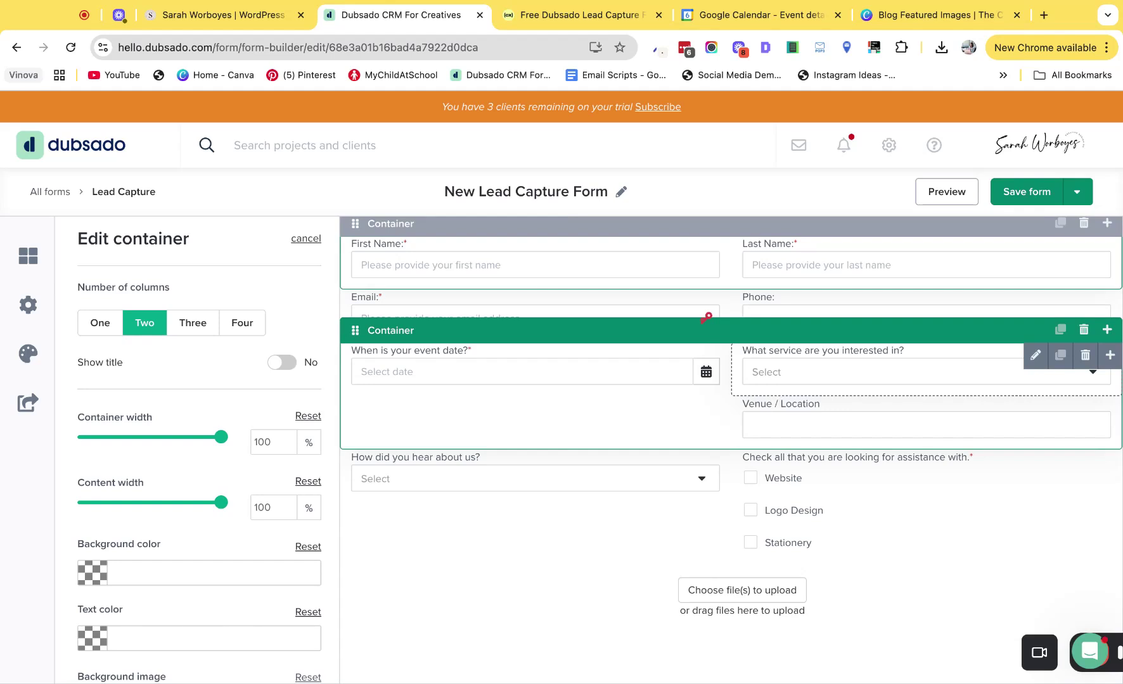
scroll(754, 367, up, 1)
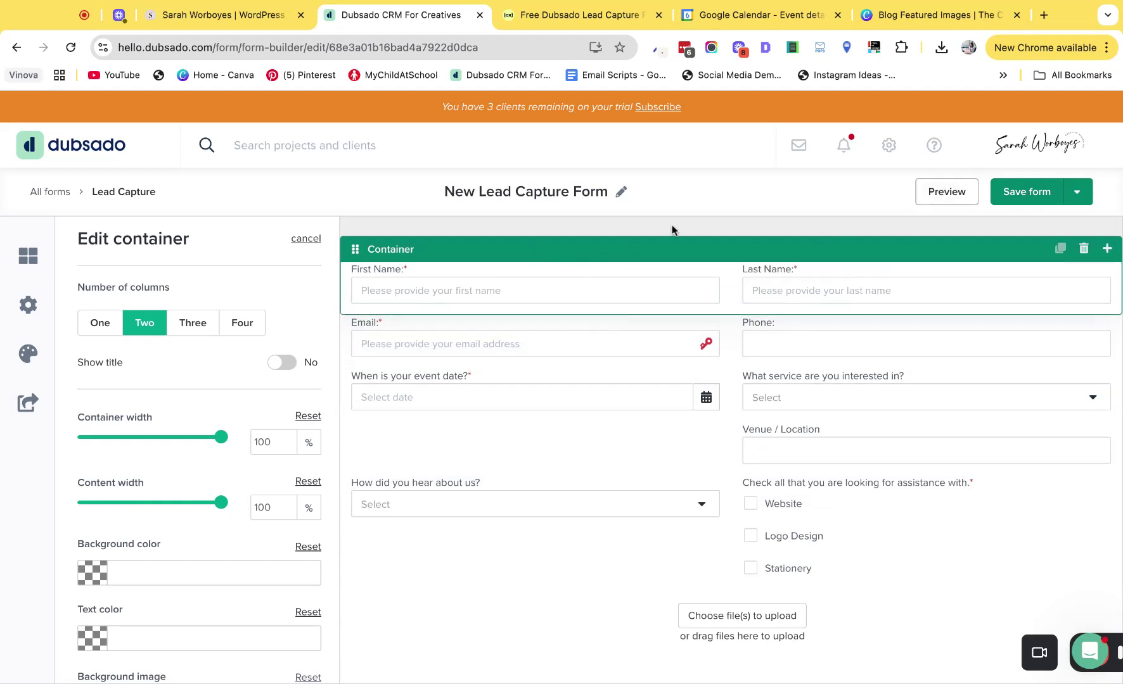
- Open the form's public sharing options and copy its embed code
click(32, 411)
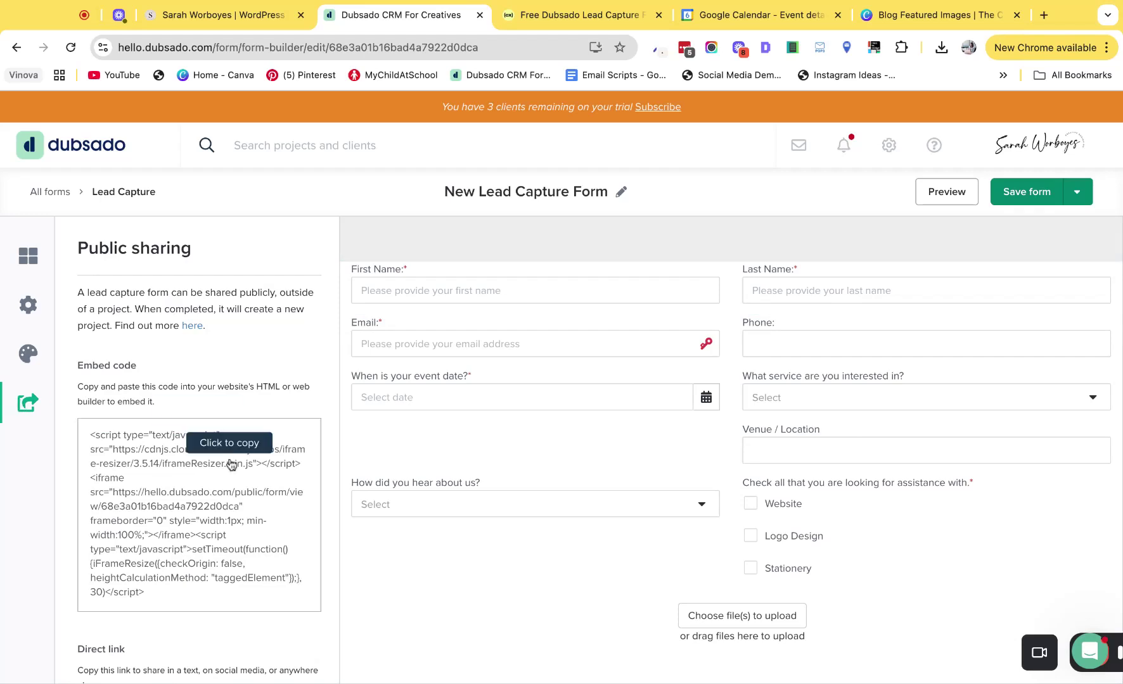
scroll(231, 465, down, 1)
click(178, 411)
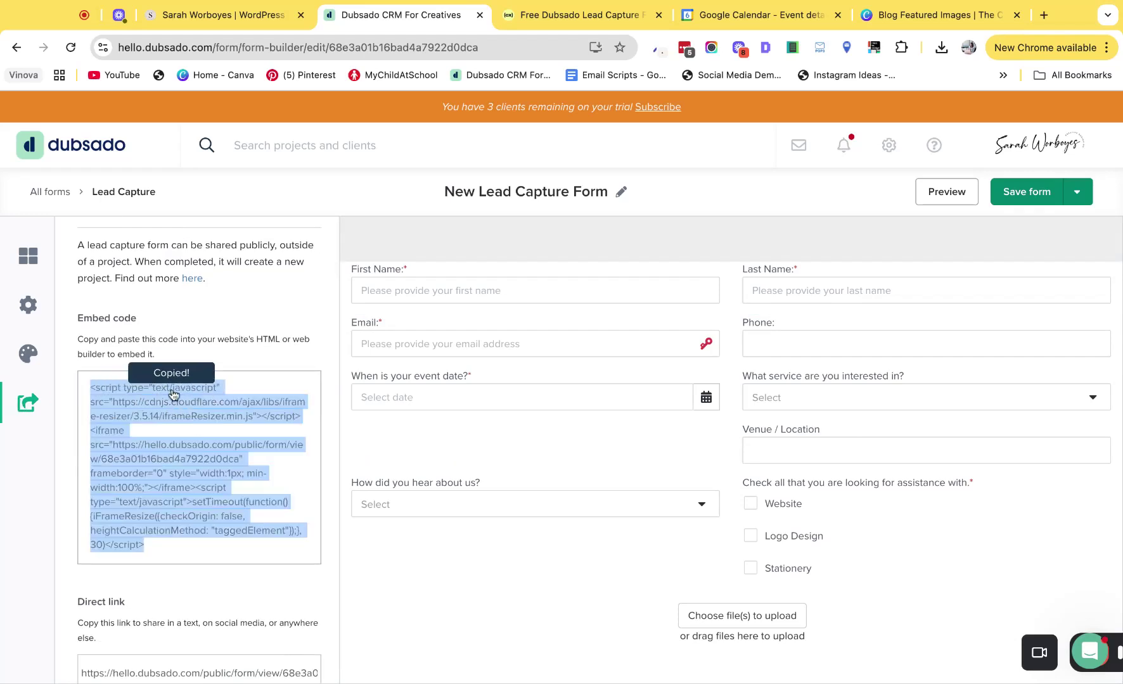
- Copy the form's direct link and open it in a new browser tab
scroll(173, 394, down, 1)
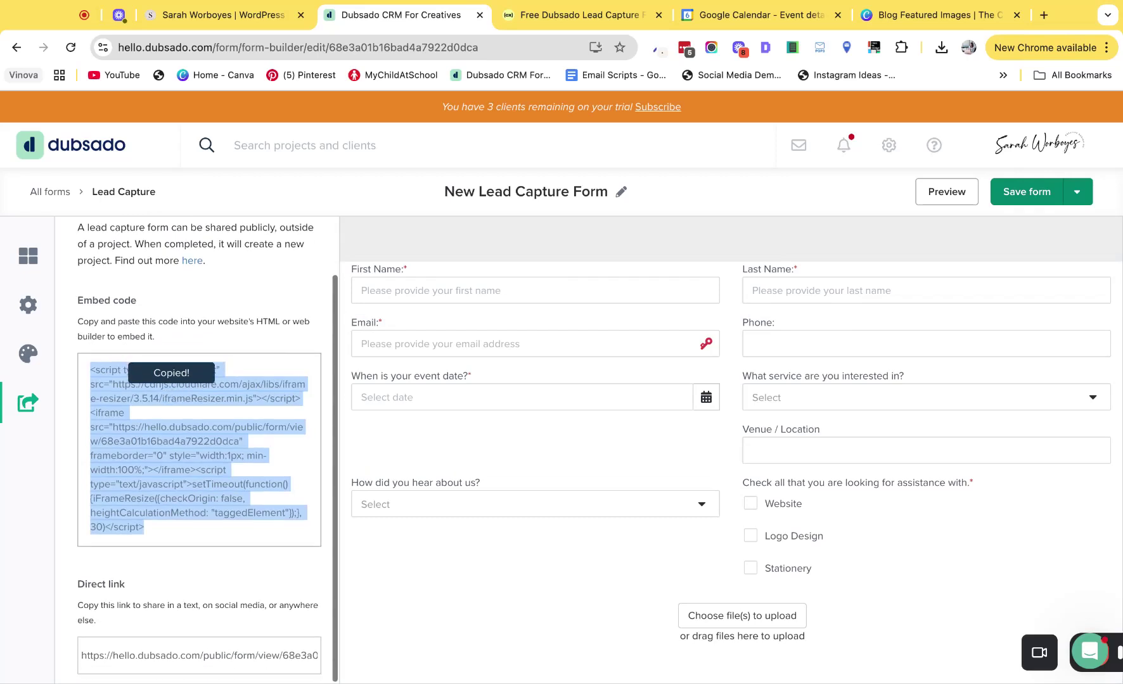
click(150, 659)
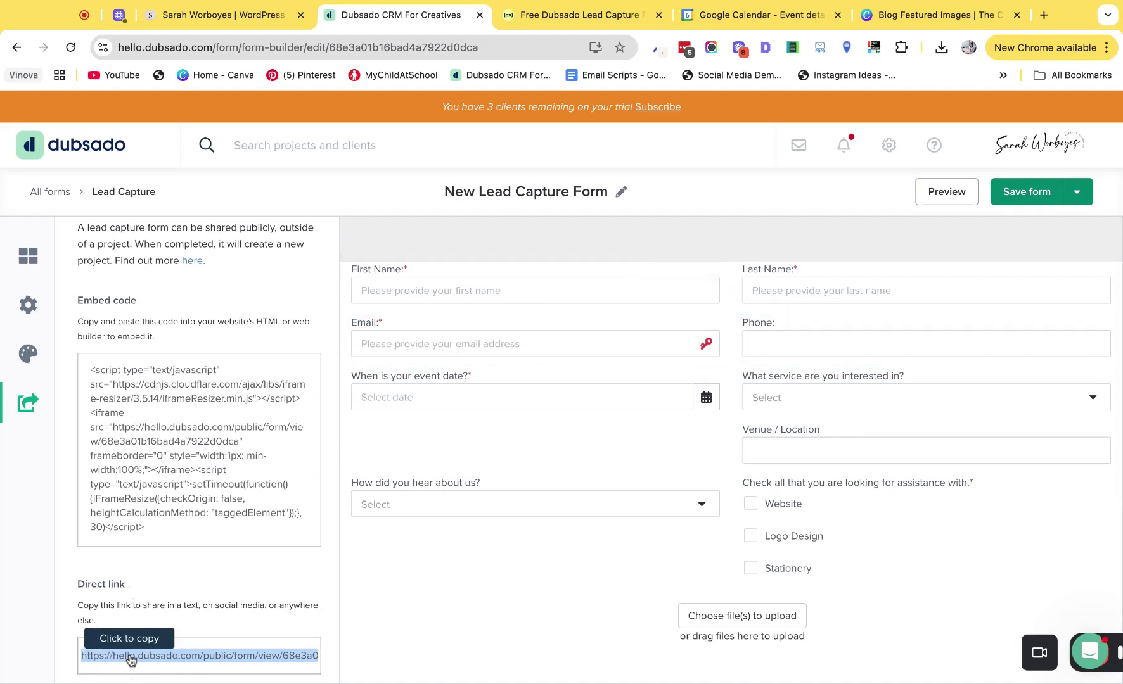
click(1044, 15)
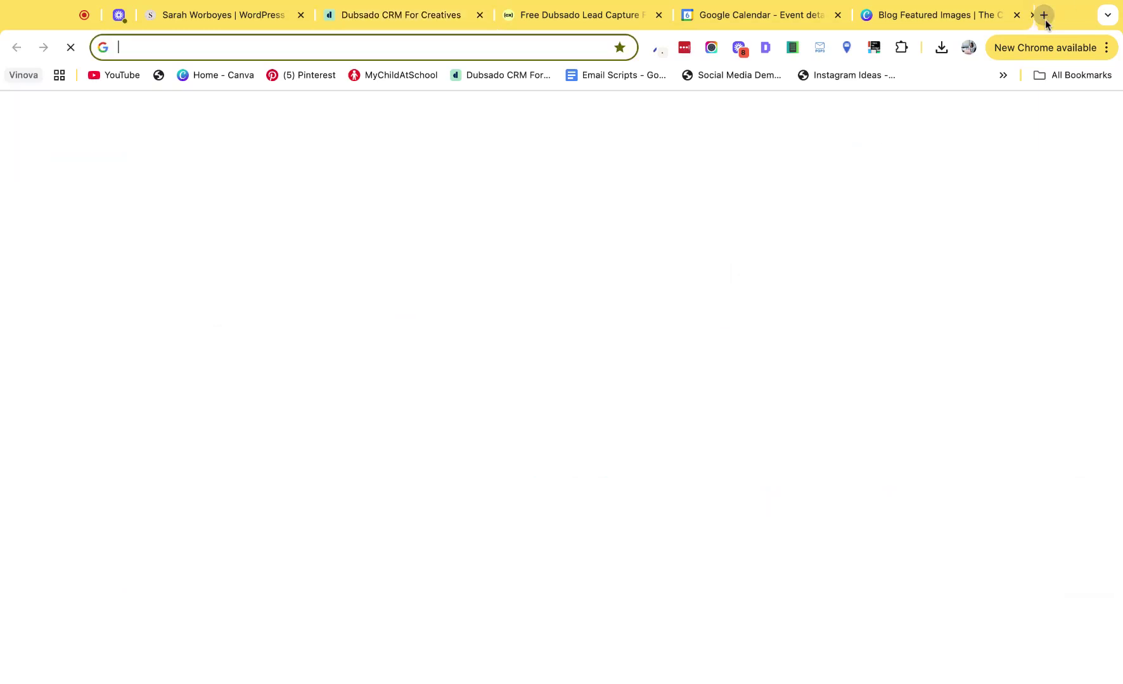
key(ctrl+v)
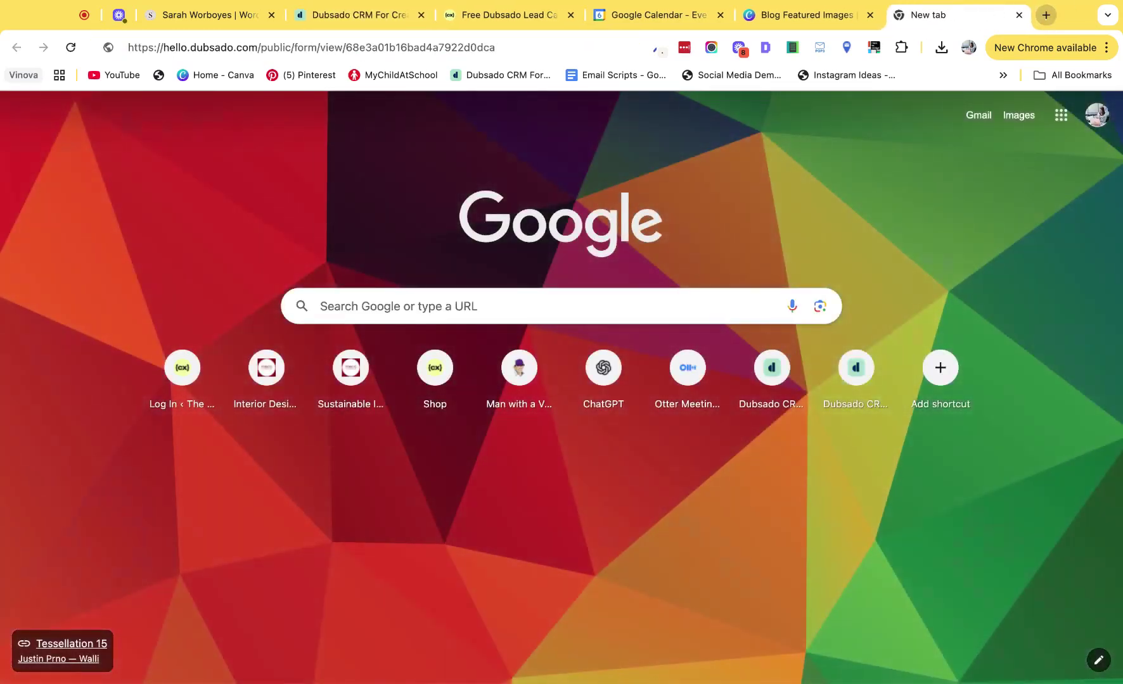
key(Return)
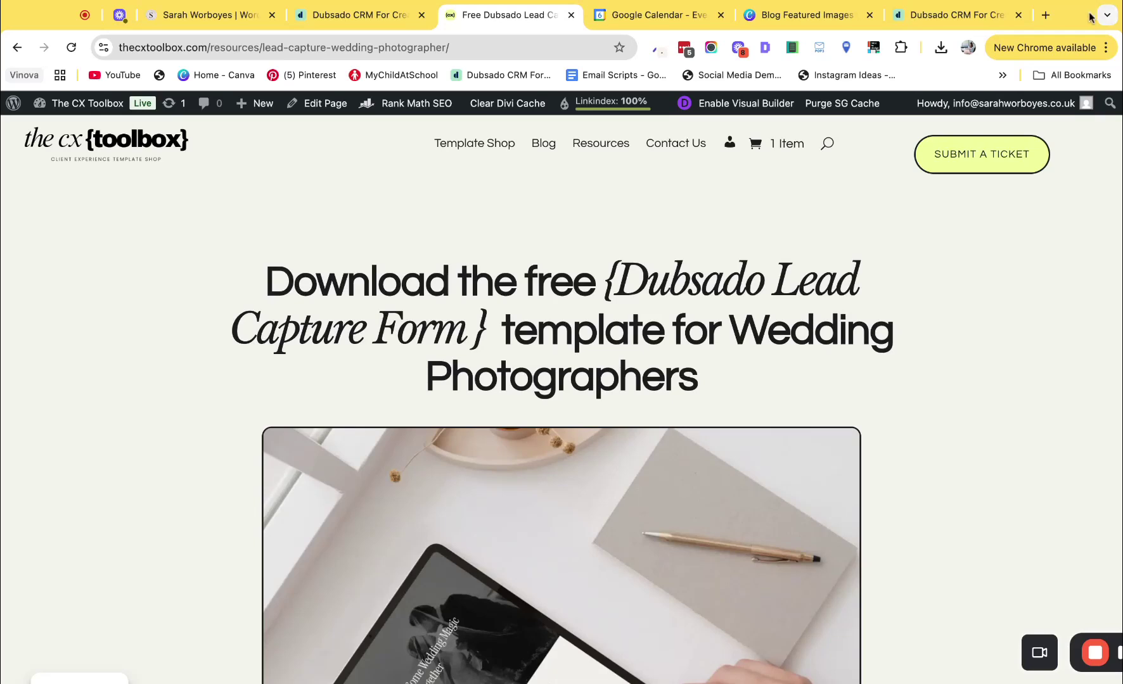
click(1054, 0)
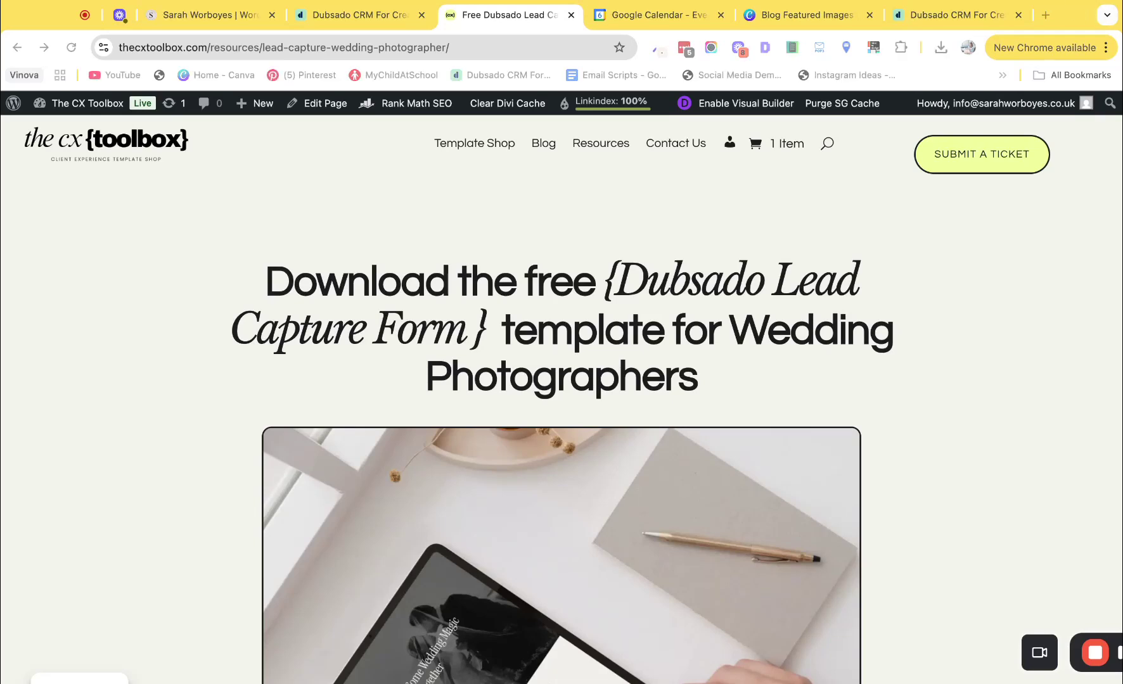